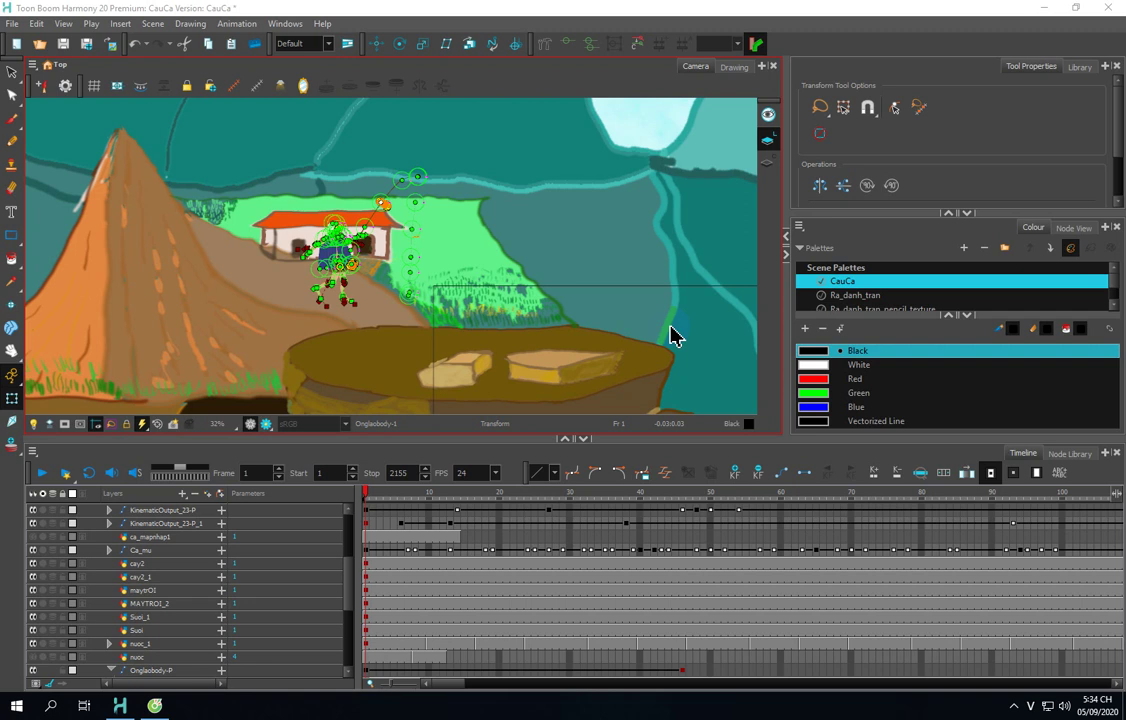
Step: Look over the mountain, trees and house in the scene and examine the rigged fisherman in front of the house
{"action": "scroll", "coordinate": [670, 335], "scroll_direction": "down", "scroll_amount": 2}
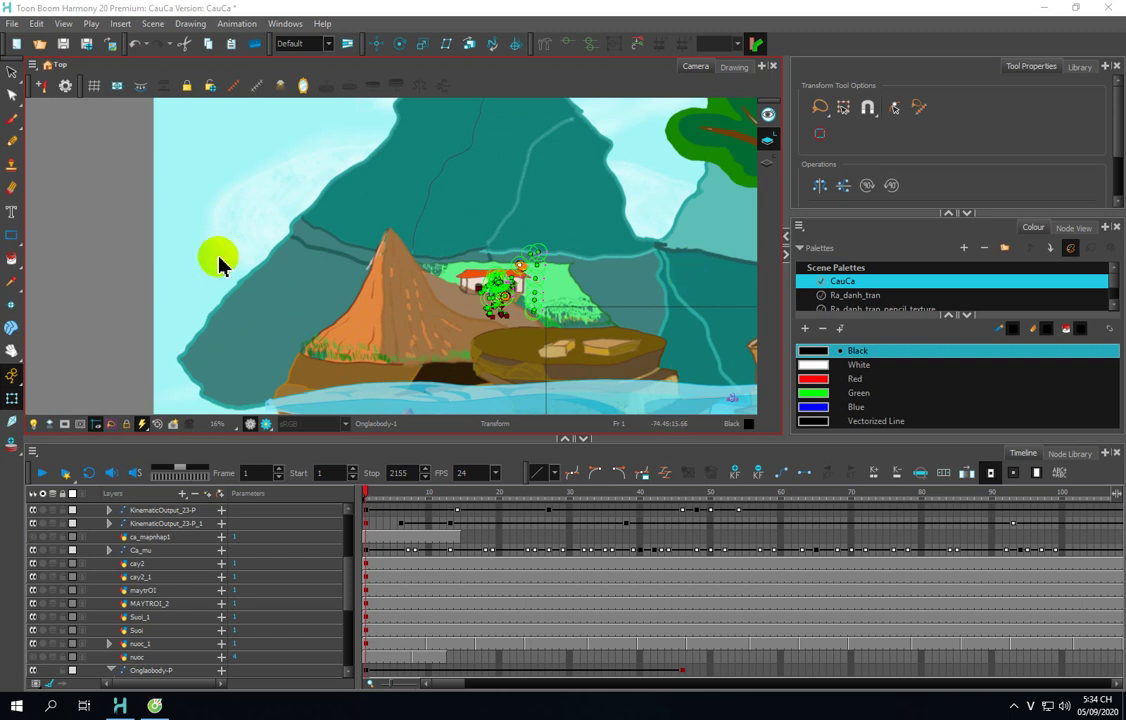
{"action": "key", "text": "space"}
{"action": "left_click_drag", "start_coordinate": [616, 216], "coordinate": [440, 180]}
{"action": "left_click_drag", "start_coordinate": [535, 246], "coordinate": [520, 327]}
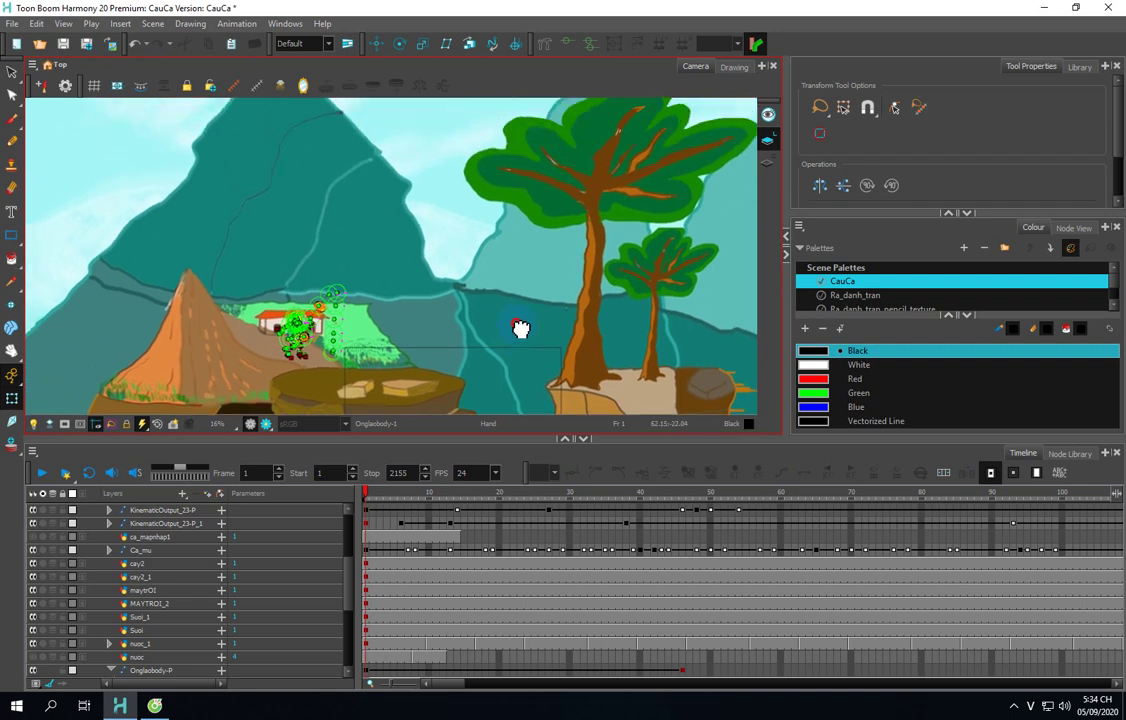
{"action": "scroll", "coordinate": [451, 287], "scroll_direction": "down", "scroll_amount": 1}
{"action": "scroll", "coordinate": [451, 287], "scroll_direction": "up", "scroll_amount": 3}
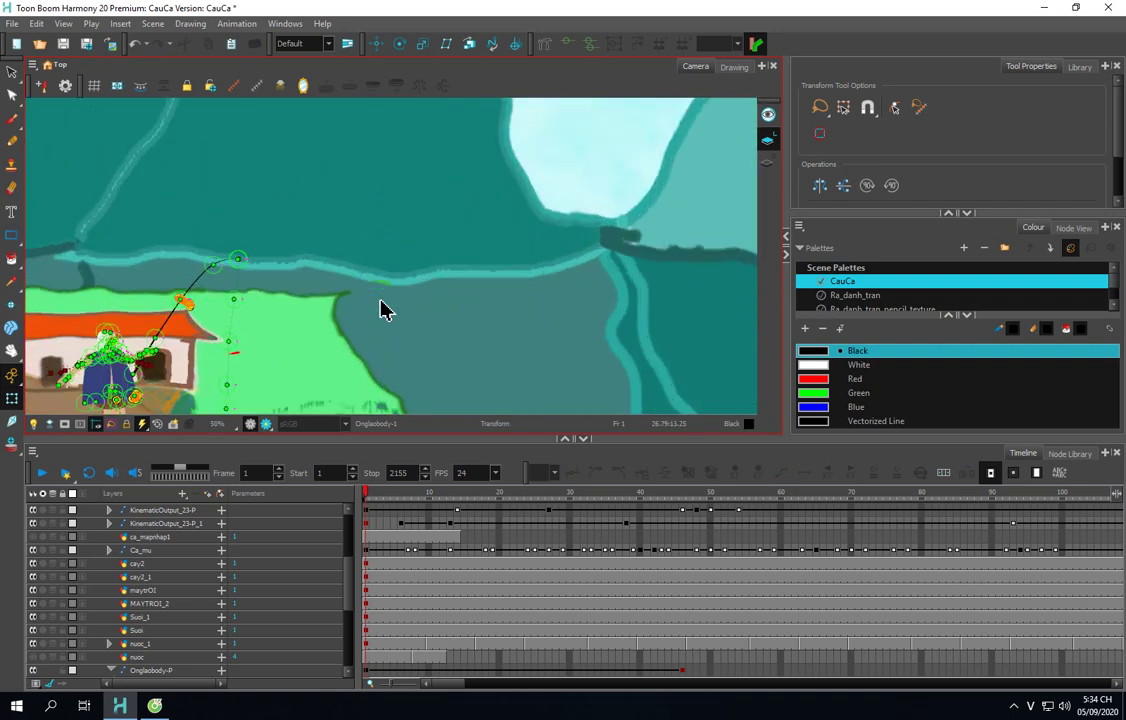
{"action": "key", "text": "space"}
{"action": "scroll", "coordinate": [425, 276], "scroll_direction": "up", "scroll_amount": 2}
{"action": "left_click_drag", "start_coordinate": [425, 276], "coordinate": [296, 276]}
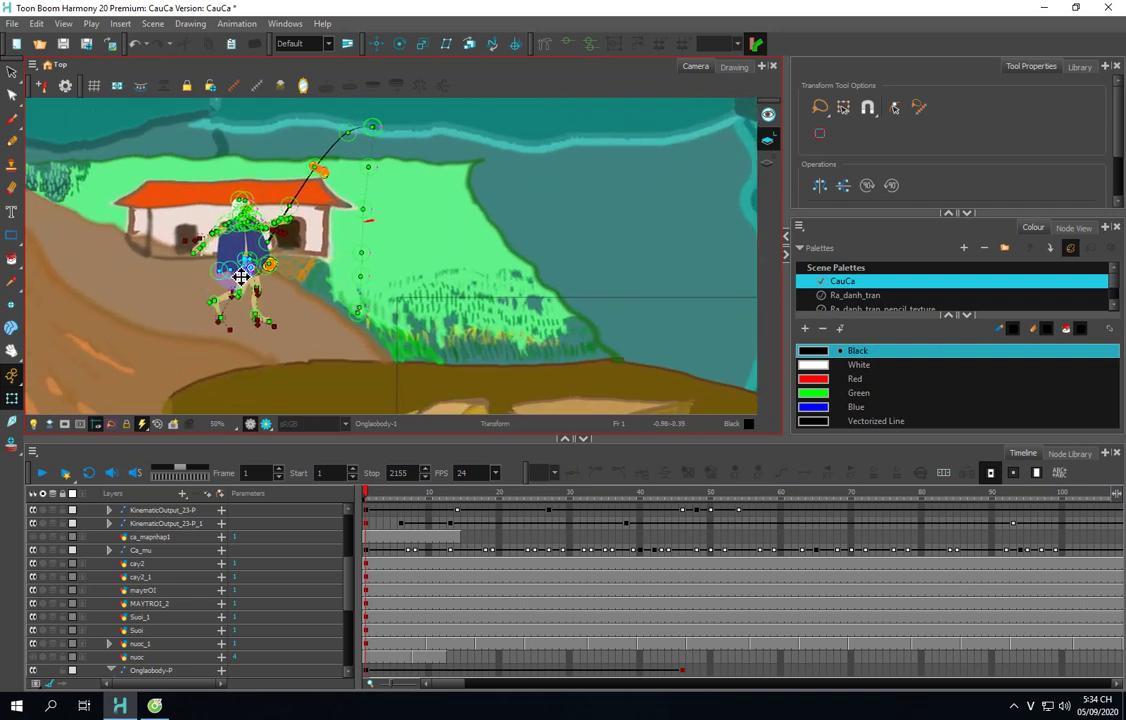
{"action": "scroll", "coordinate": [240, 250], "scroll_direction": "up", "scroll_amount": 2}
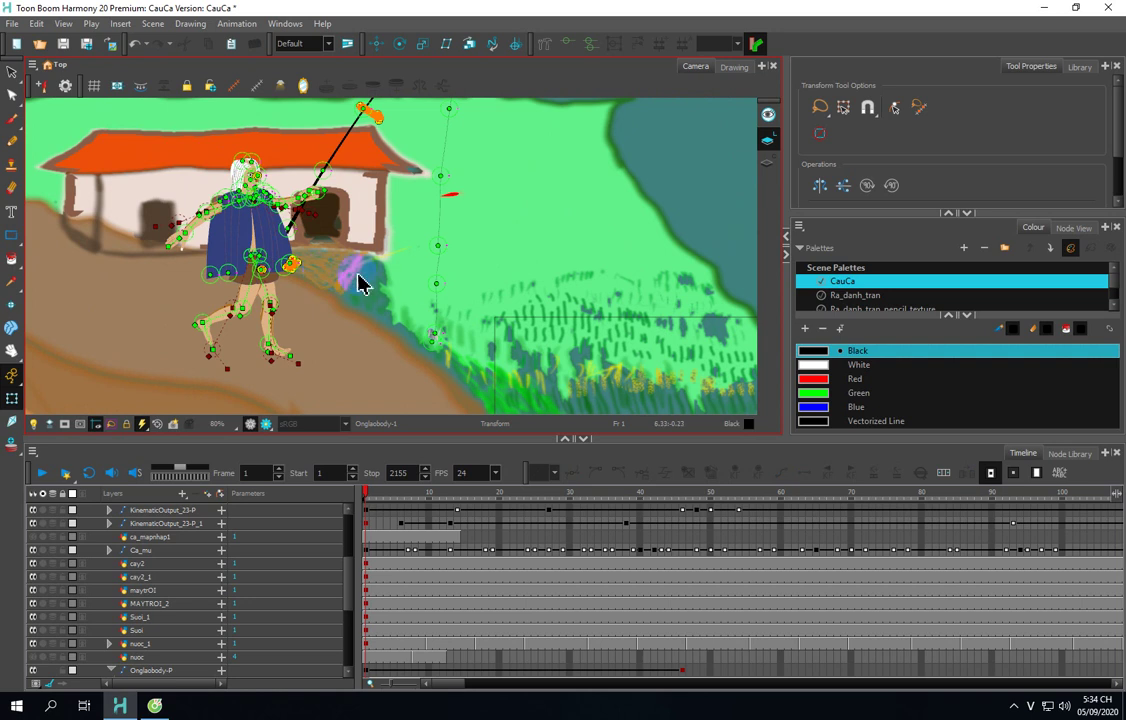
{"action": "scroll", "coordinate": [490, 289], "scroll_direction": "down", "scroll_amount": 2}
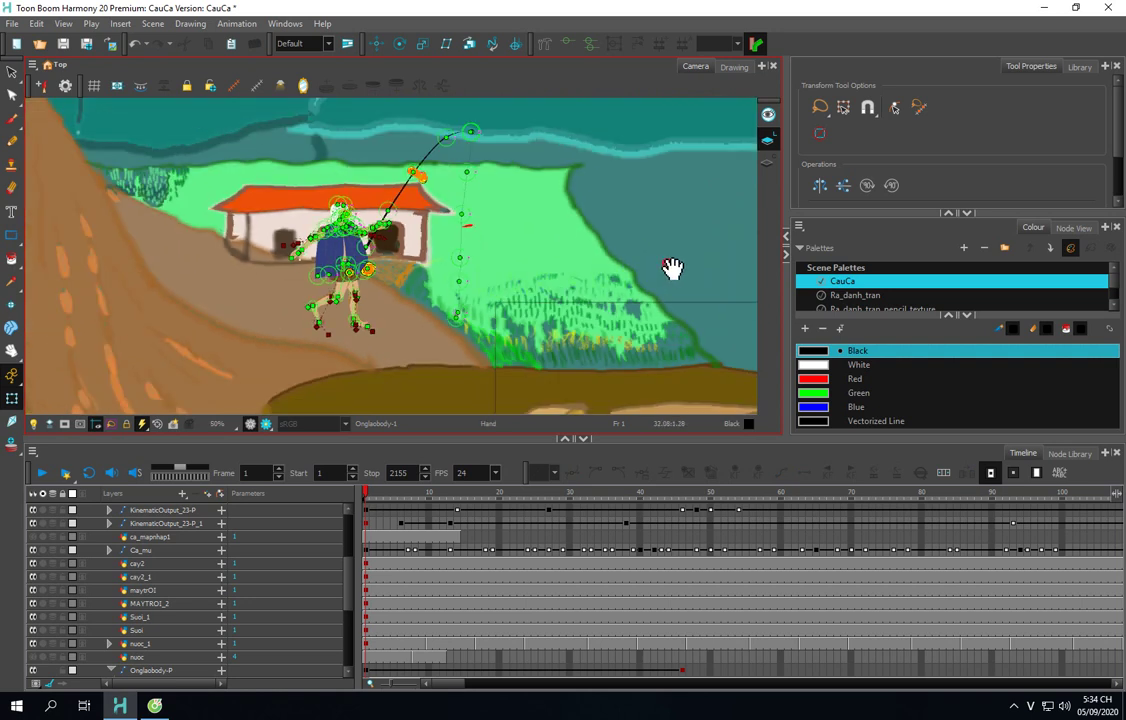
Step: Examine the rock ledge and underwater area, and select the shark-like fish to inspect its artwork
{"action": "left_click_drag", "start_coordinate": [672, 268], "coordinate": [477, 143]}
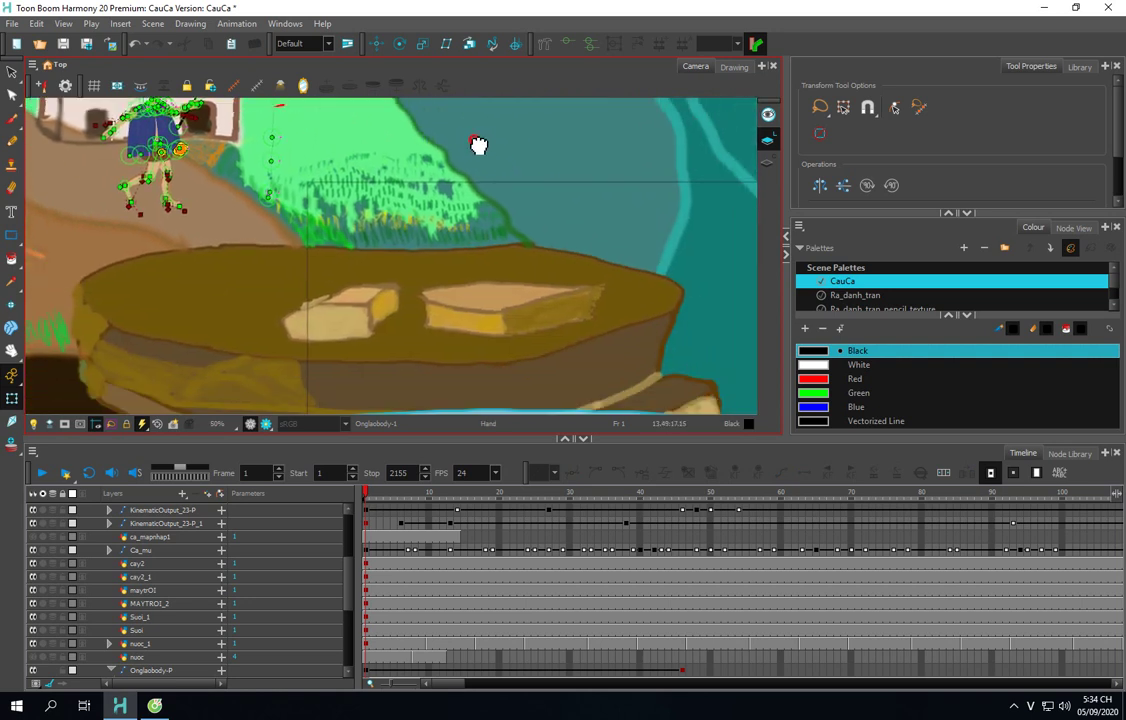
{"action": "scroll", "coordinate": [510, 279], "scroll_direction": "down", "scroll_amount": 3}
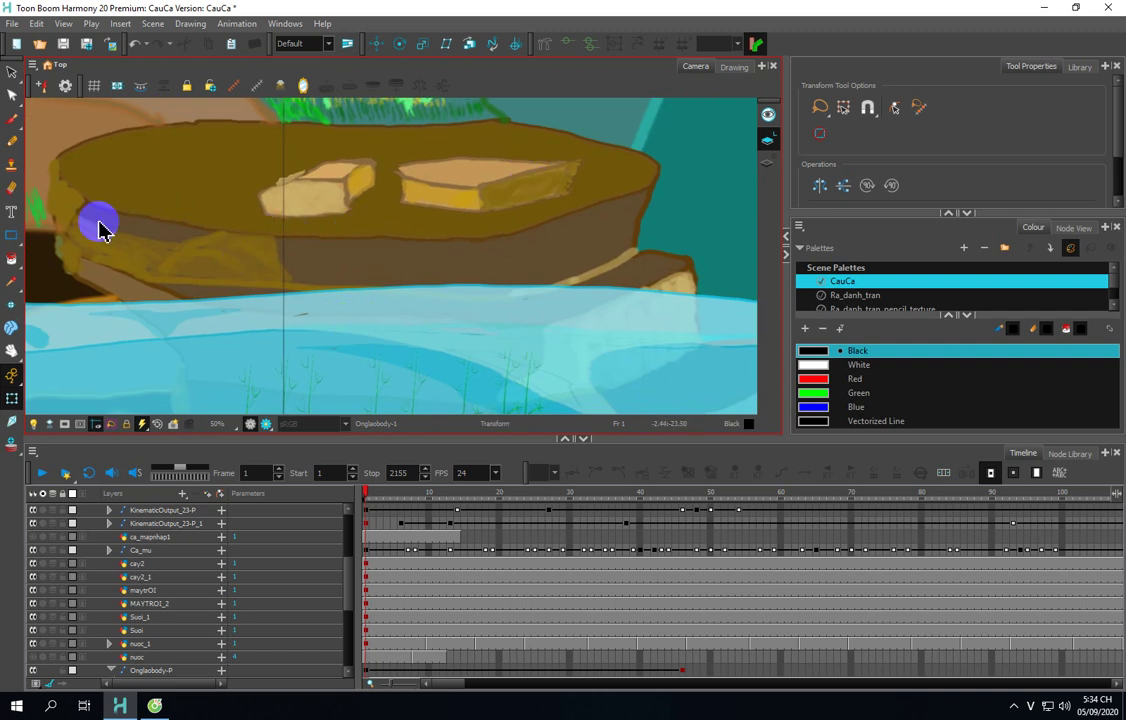
{"action": "scroll", "coordinate": [462, 320], "scroll_direction": "down", "scroll_amount": 2}
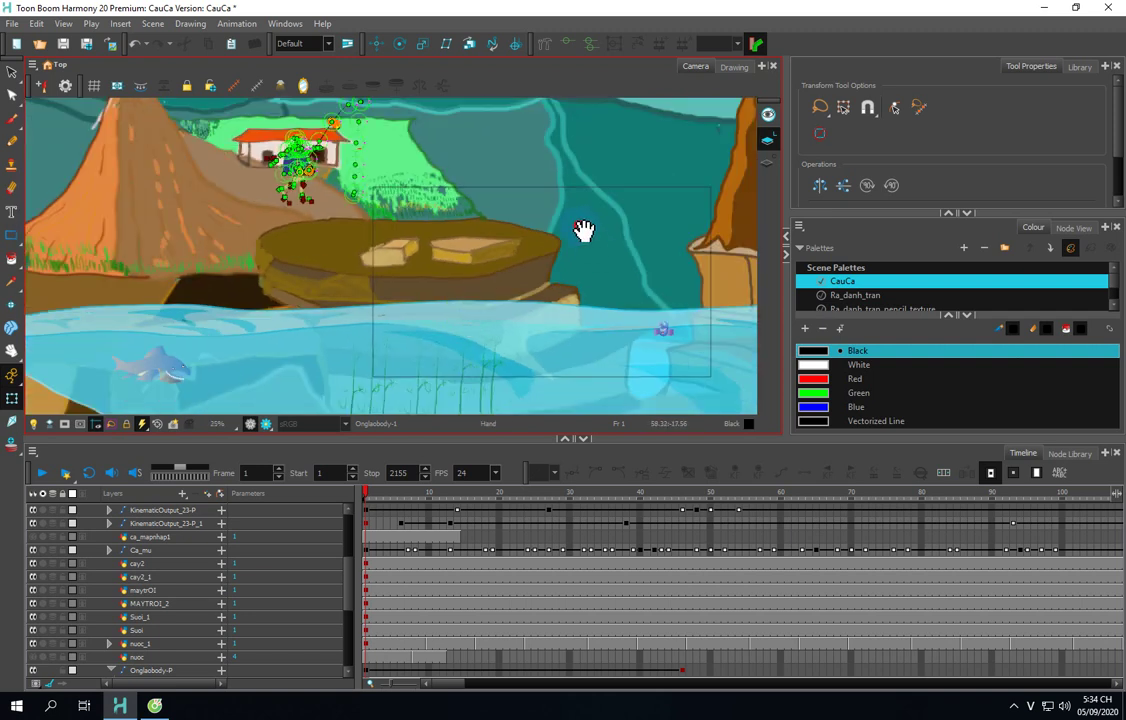
{"action": "left_click_drag", "start_coordinate": [584, 231], "coordinate": [510, 158]}
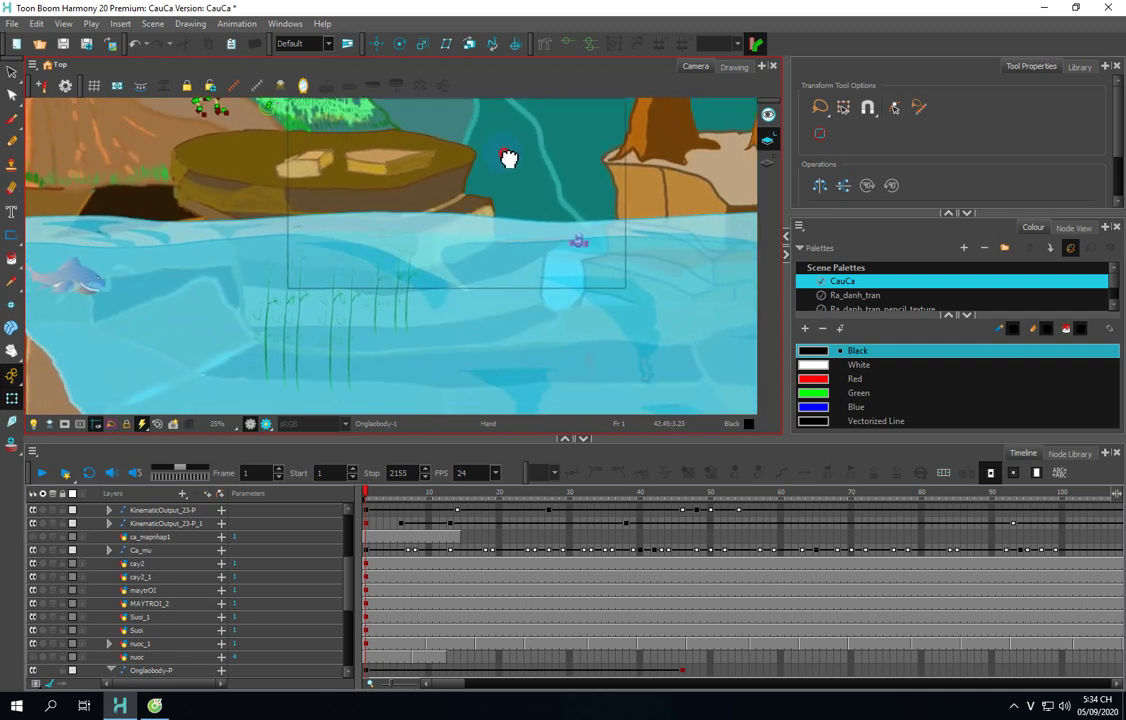
{"action": "left_click_drag", "start_coordinate": [596, 254], "coordinate": [631, 279]}
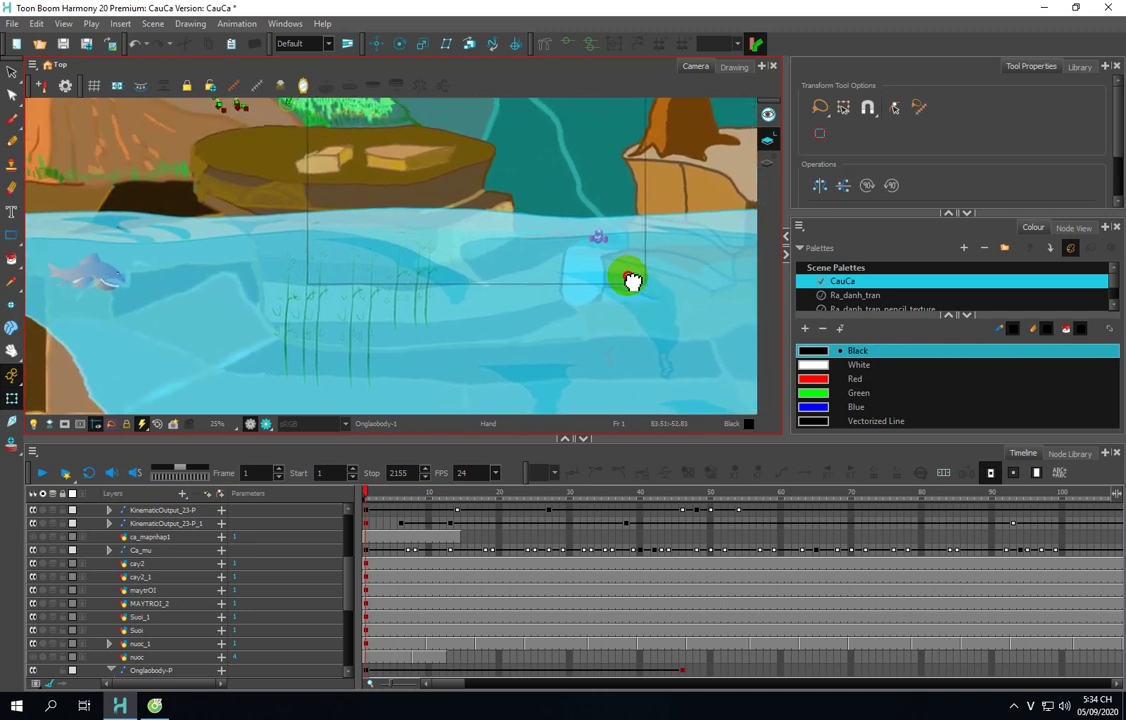
{"action": "scroll", "coordinate": [163, 301], "scroll_direction": "up", "scroll_amount": 2}
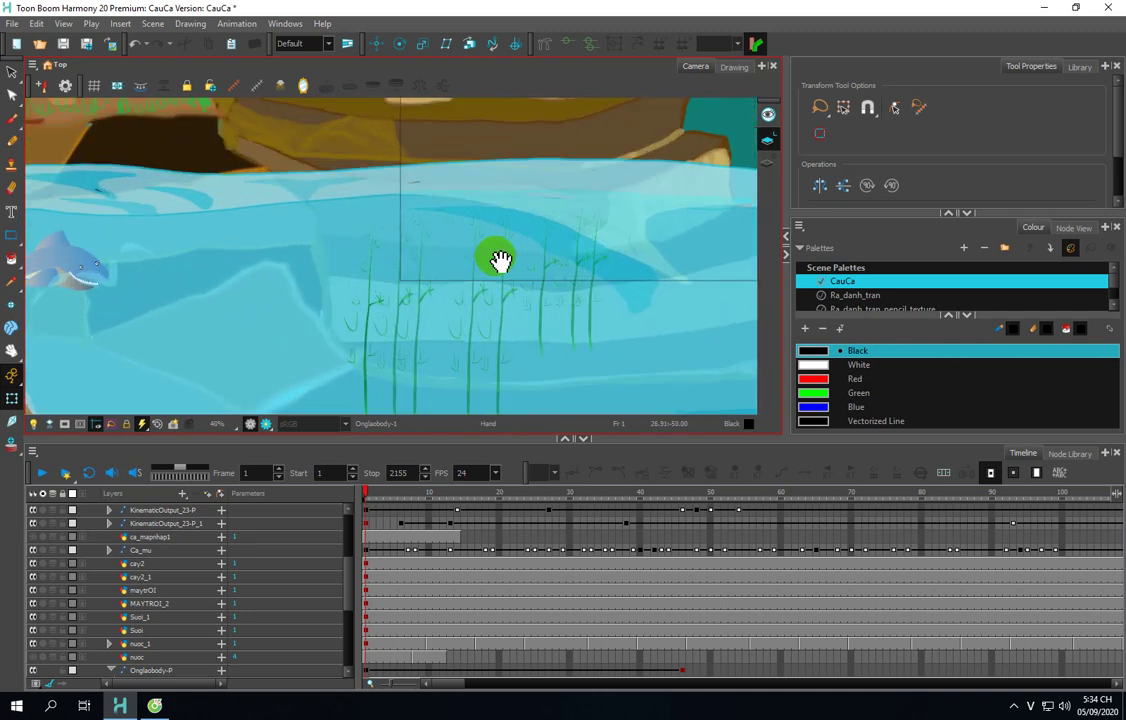
{"action": "scroll", "coordinate": [498, 257], "scroll_direction": "down", "scroll_amount": 2}
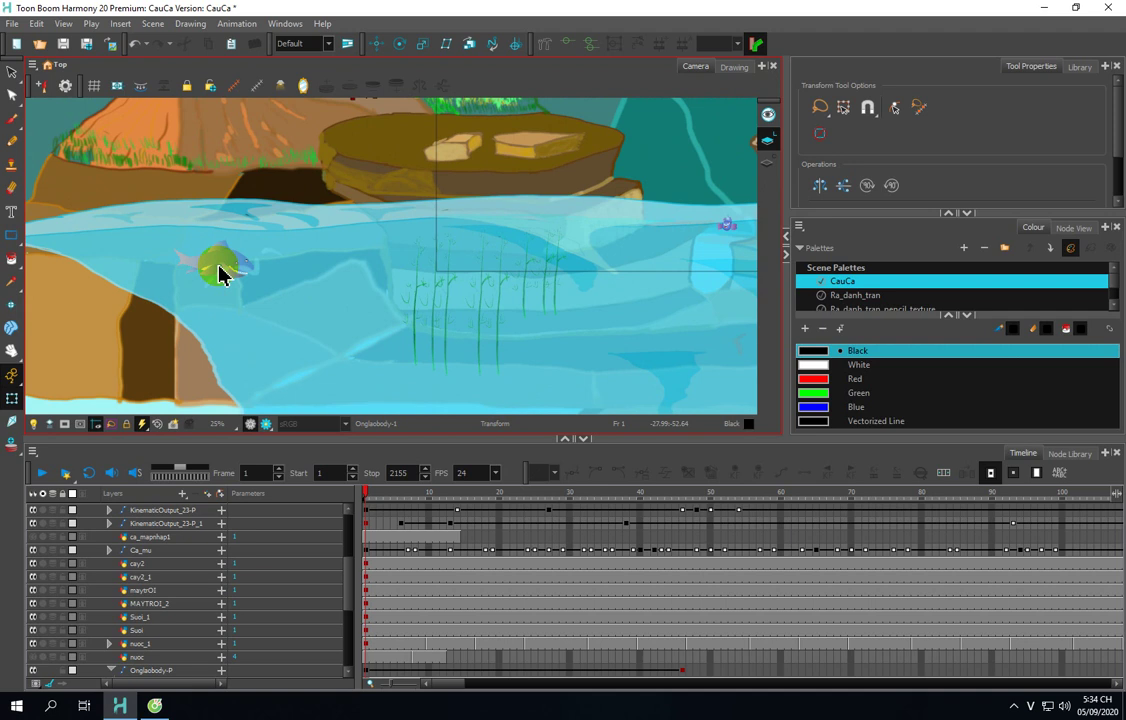
{"action": "scroll", "coordinate": [221, 269], "scroll_direction": "up", "scroll_amount": 4}
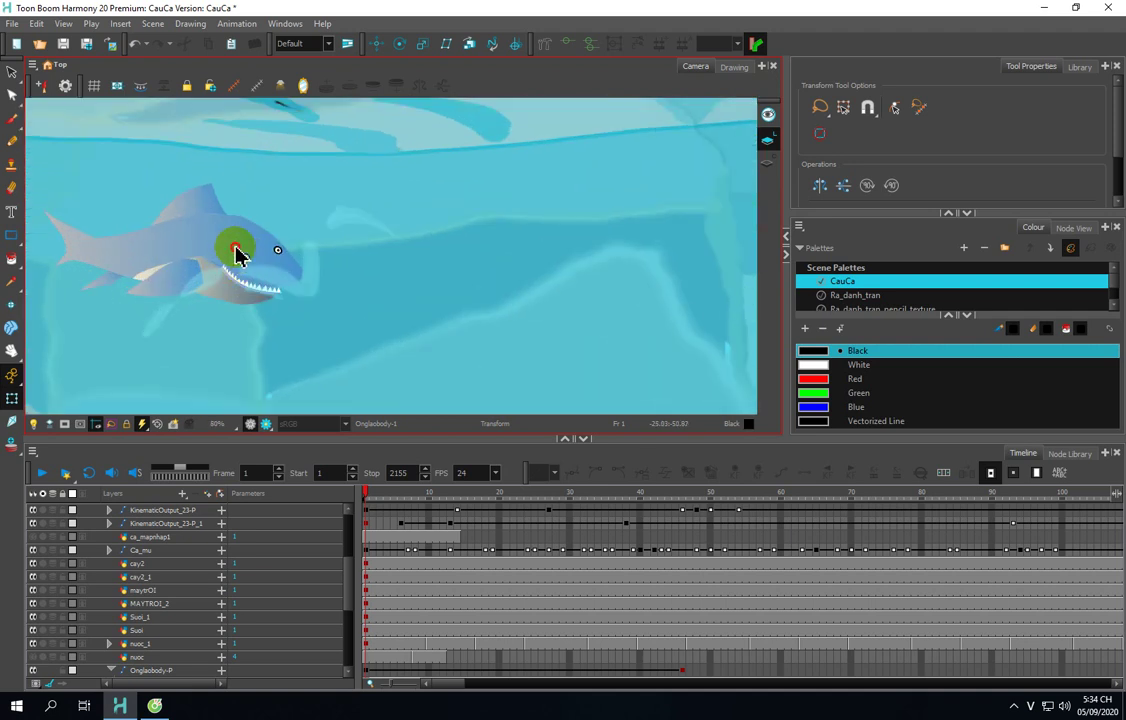
{"action": "left_click", "coordinate": [236, 255]}
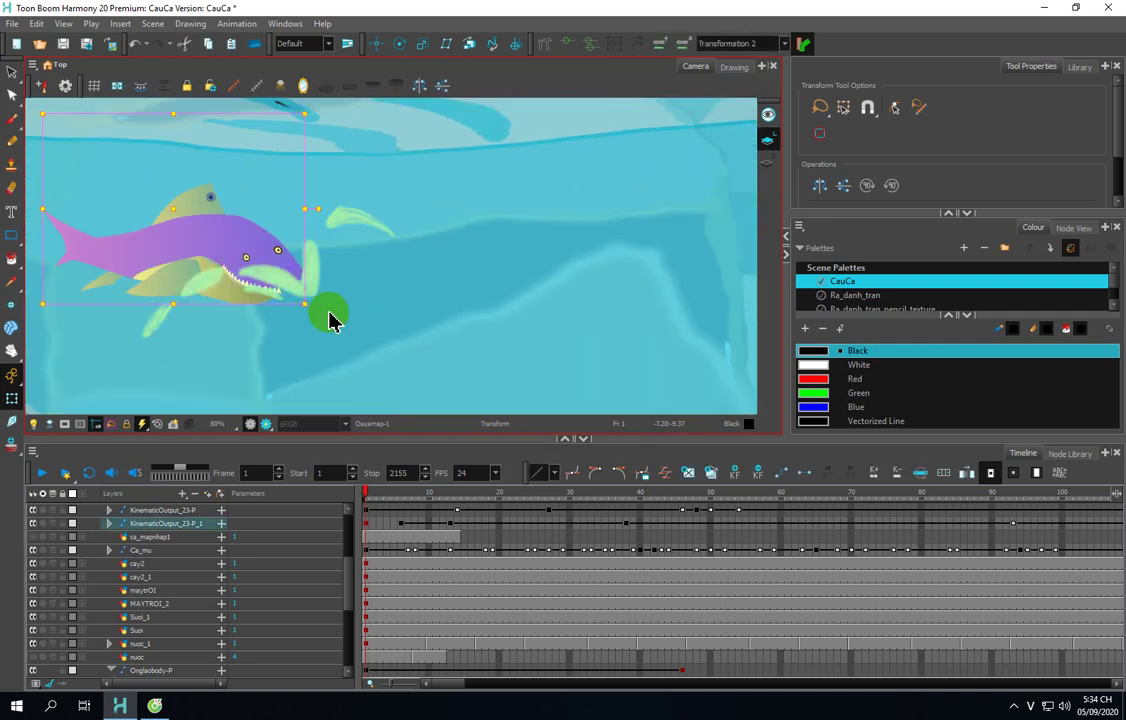
Step: Examine the rock ledge above the water and the legs, cloak and upper body of the rigged fisherman
{"action": "key", "text": "space"}
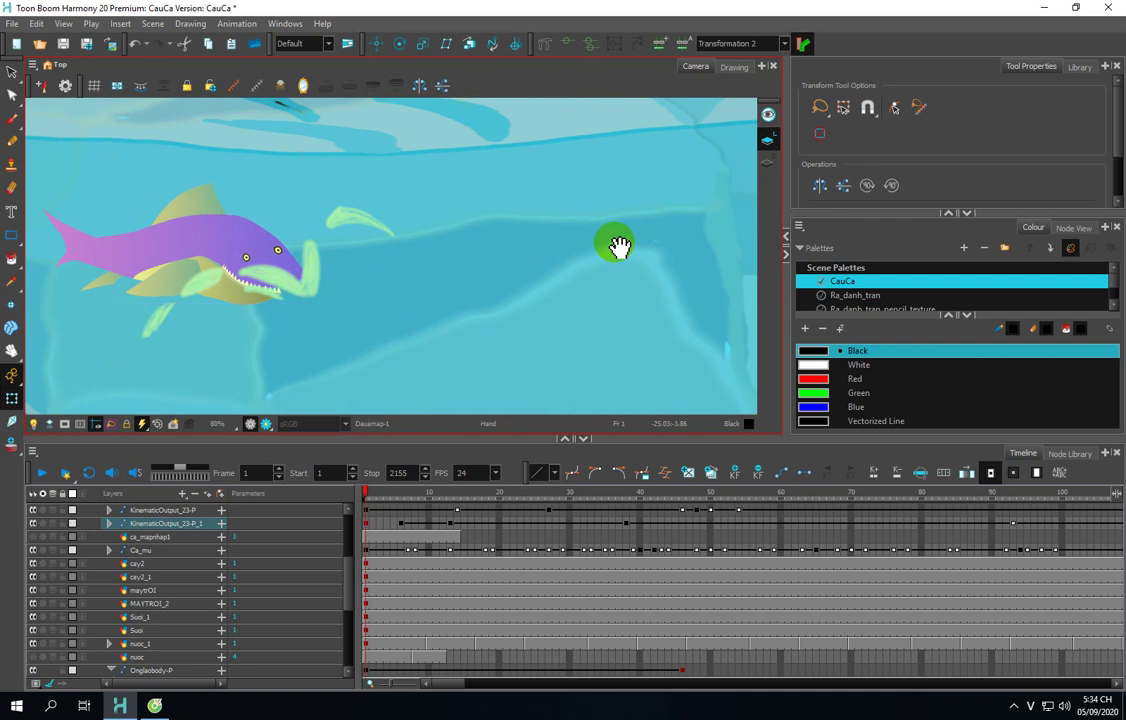
{"action": "scroll", "coordinate": [640, 218], "scroll_direction": "down", "scroll_amount": 5}
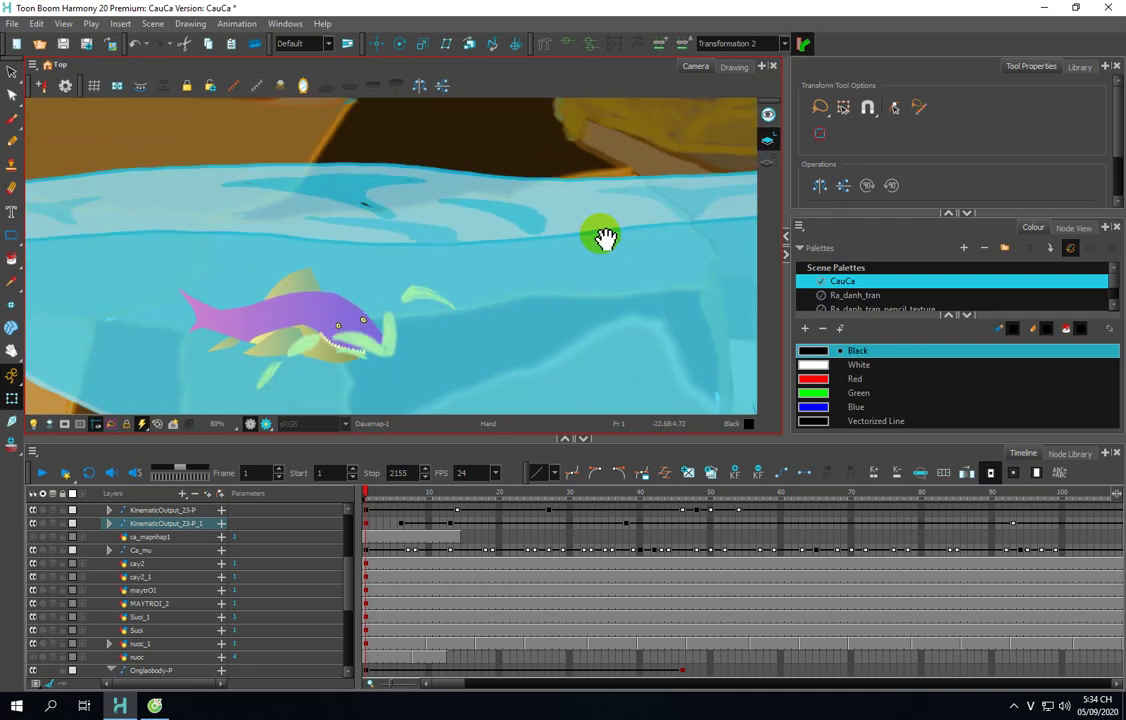
{"action": "left_click_drag", "start_coordinate": [643, 150], "coordinate": [613, 294]}
{"action": "left_click_drag", "start_coordinate": [560, 140], "coordinate": [337, 171]}
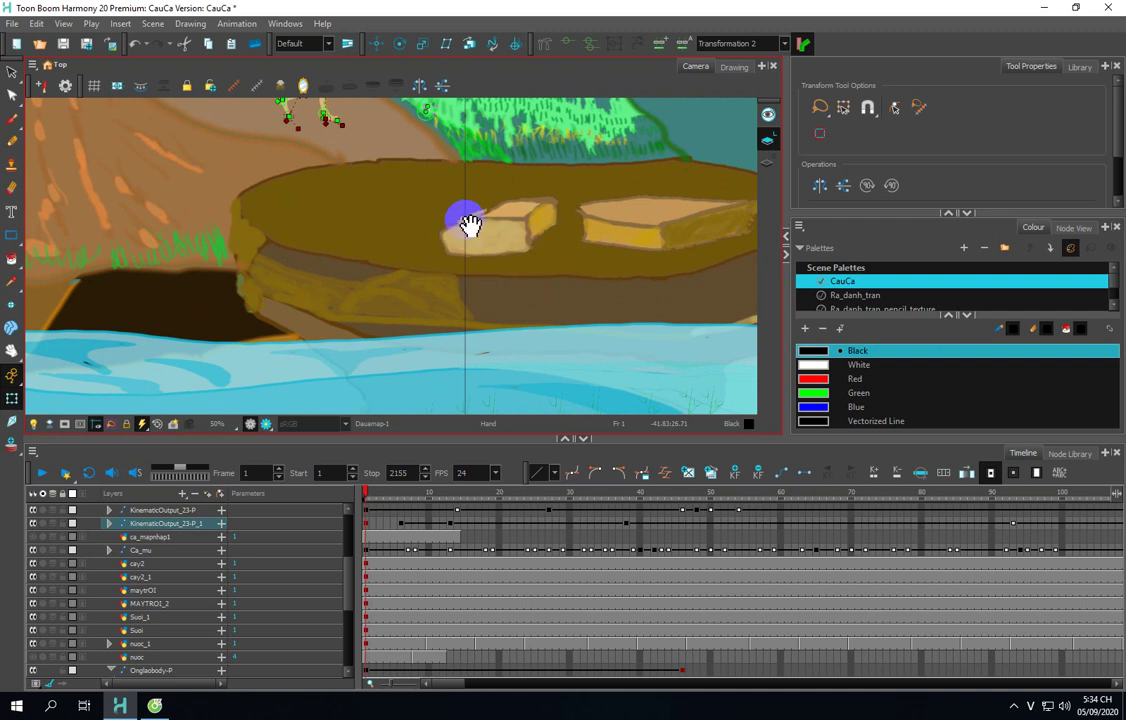
{"action": "scroll", "coordinate": [600, 330], "scroll_direction": "down", "scroll_amount": 3}
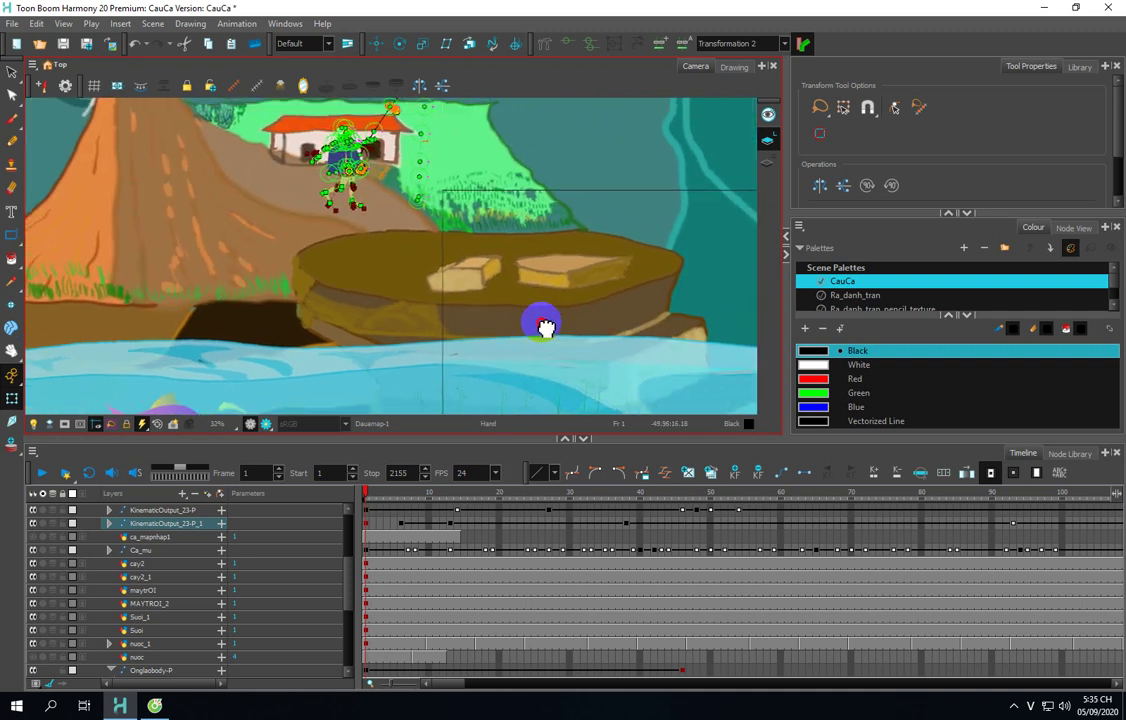
{"action": "scroll", "coordinate": [327, 231], "scroll_direction": "up", "scroll_amount": 8}
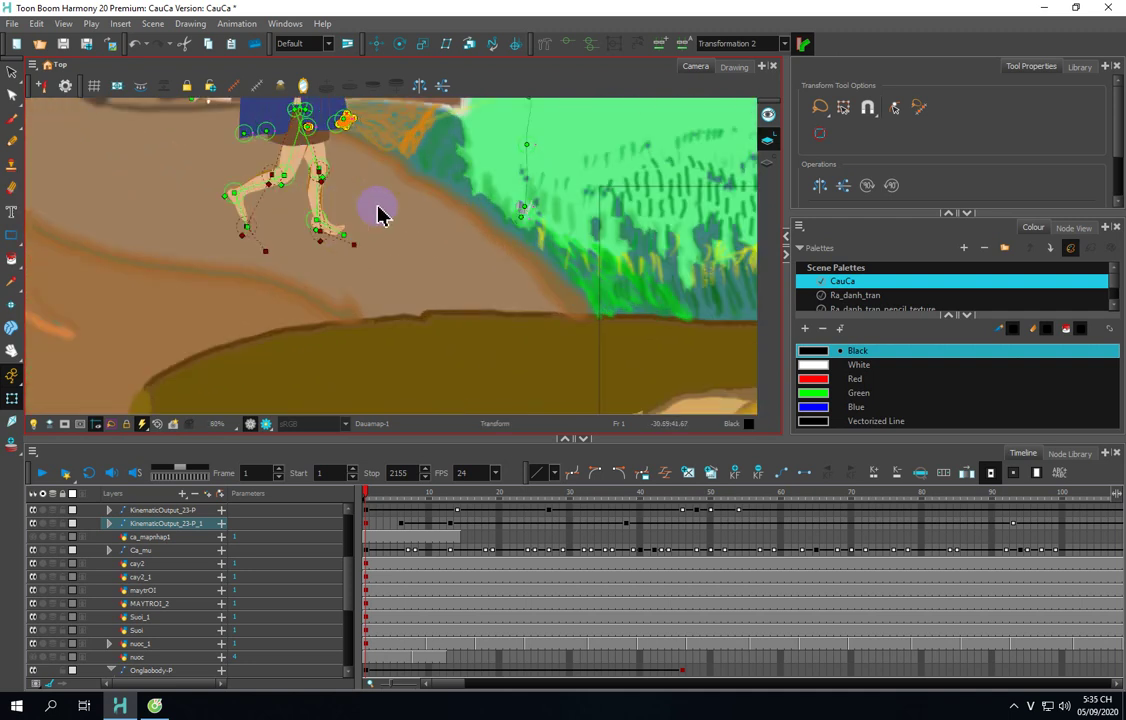
{"action": "left_click_drag", "start_coordinate": [361, 162], "coordinate": [548, 305]}
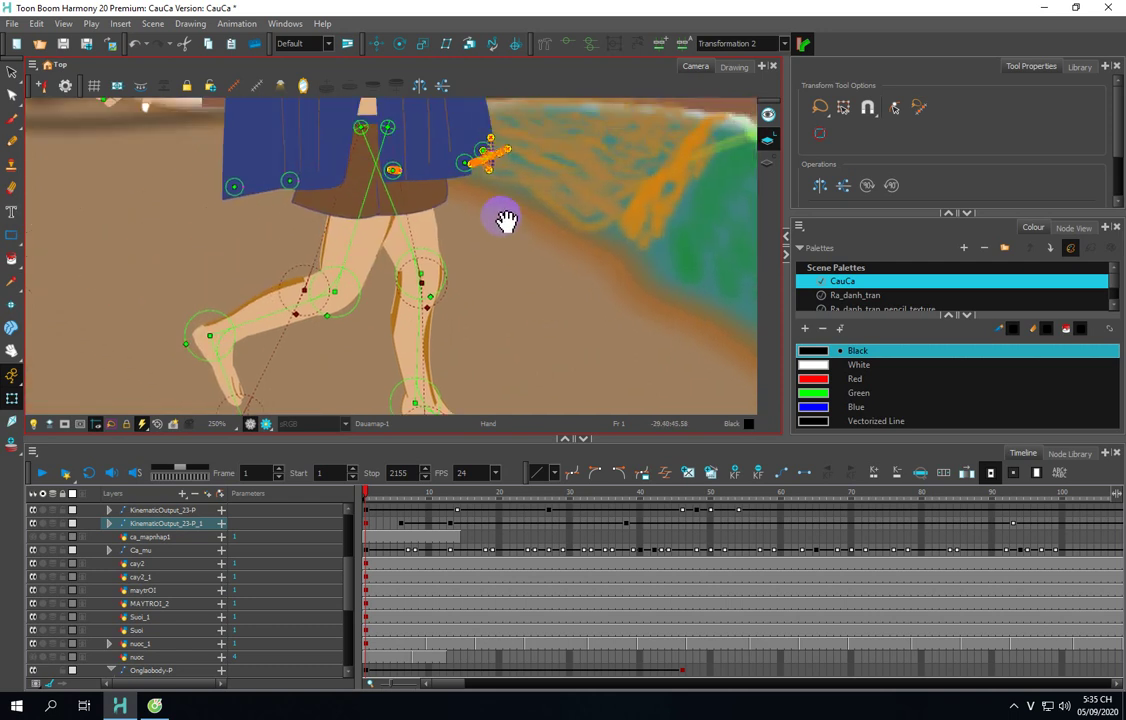
{"action": "left_click_drag", "start_coordinate": [503, 221], "coordinate": [528, 325]}
{"action": "left_click_drag", "start_coordinate": [456, 195], "coordinate": [473, 310]}
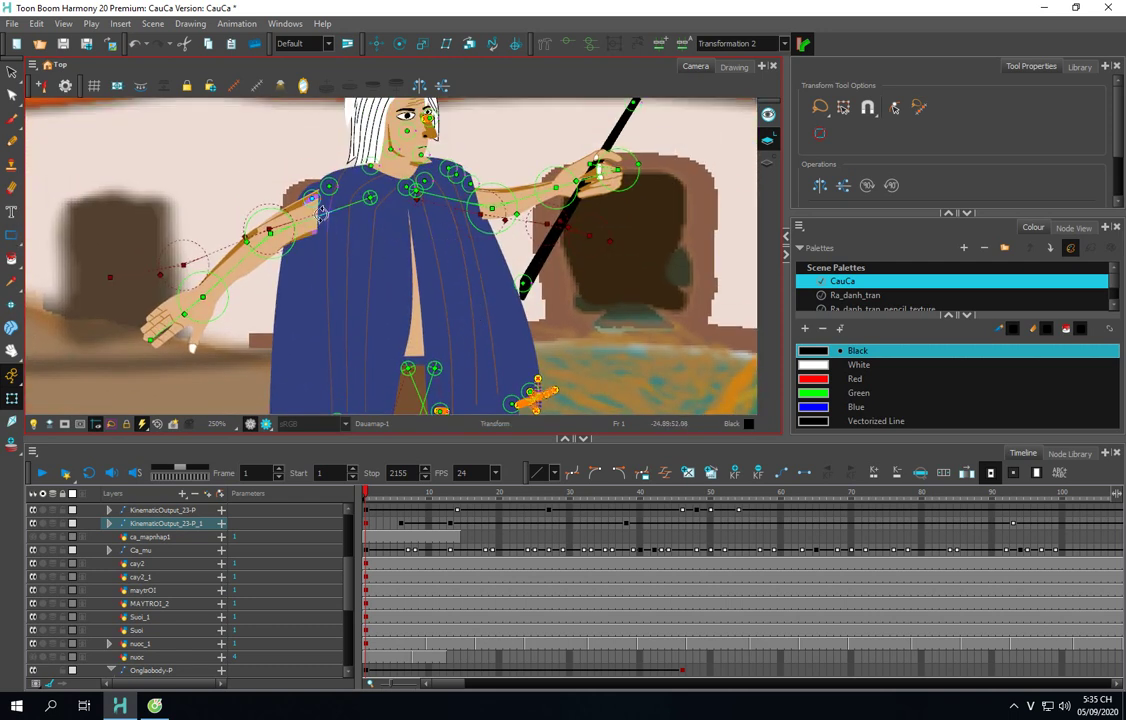
Step: Examine the deformer bones on the fisherman's arms and shoulders and the control points around his cloak
{"action": "key", "text": "space"}
{"action": "left_click_drag", "start_coordinate": [490, 292], "coordinate": [464, 281]}
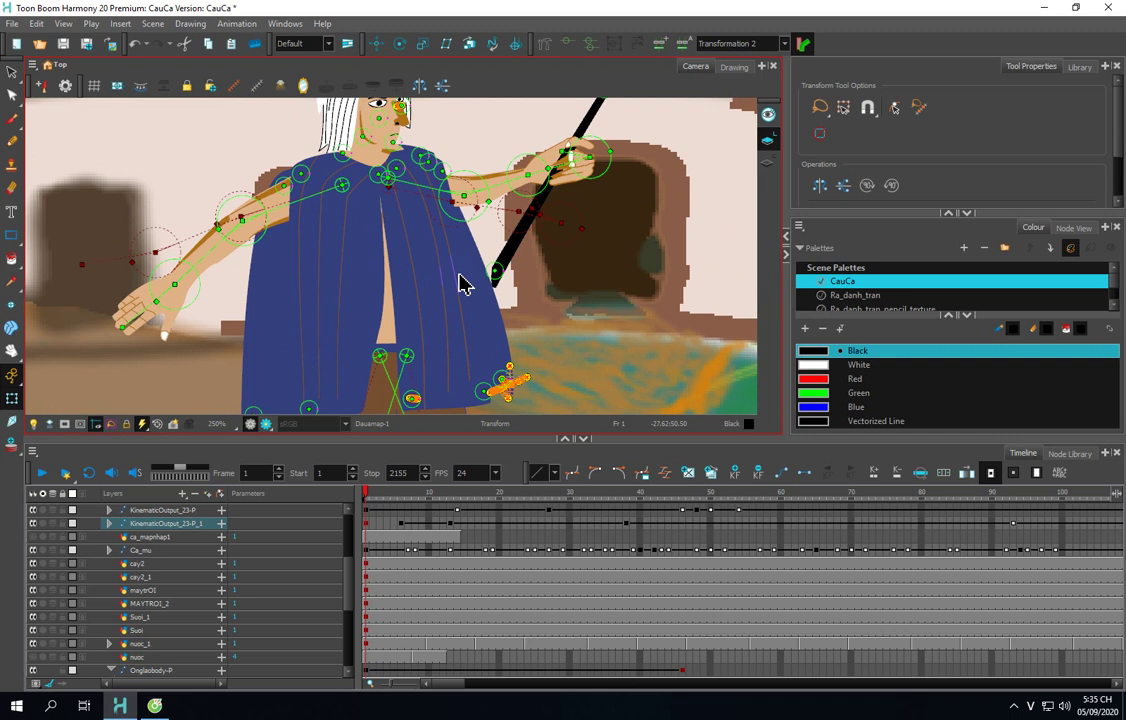
{"action": "scroll", "coordinate": [427, 382], "scroll_direction": "down", "scroll_amount": 3}
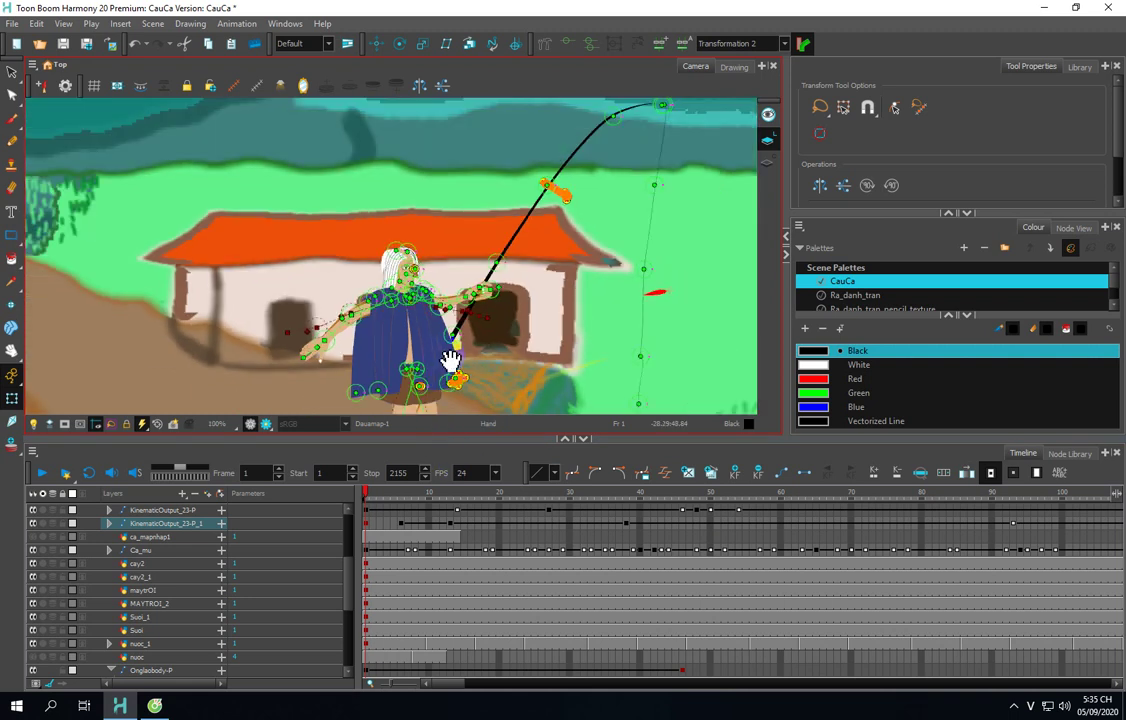
{"action": "scroll", "coordinate": [442, 318], "scroll_direction": "up", "scroll_amount": 5}
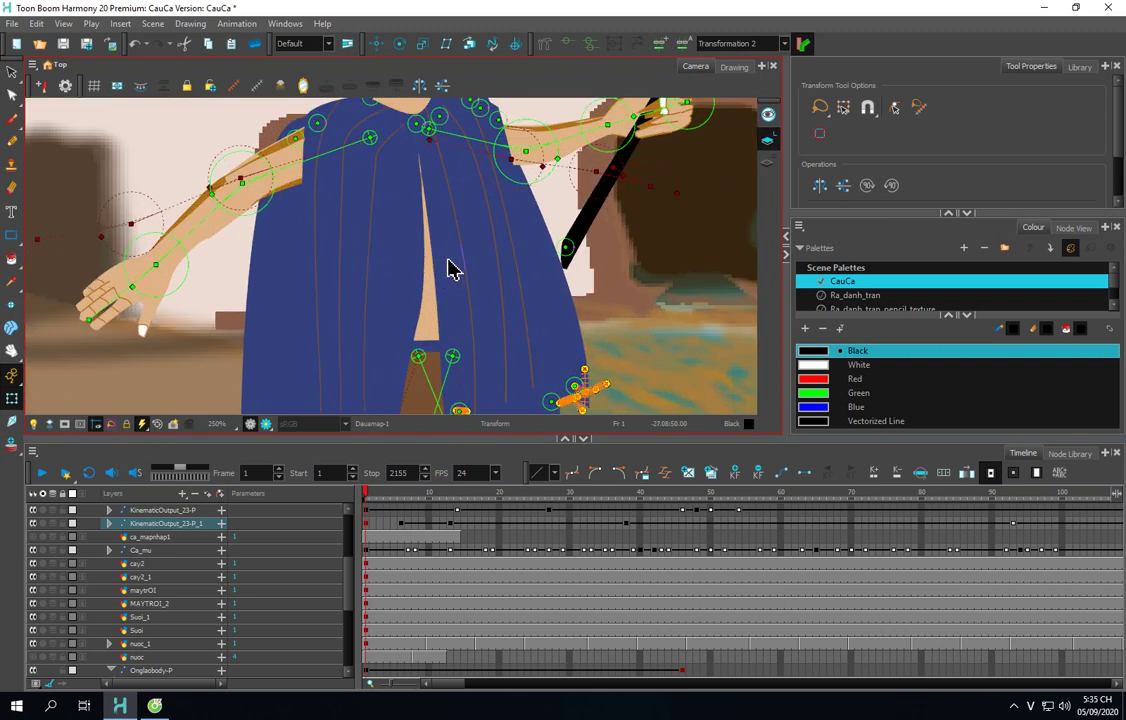
{"action": "left_click_drag", "start_coordinate": [422, 244], "coordinate": [466, 347]}
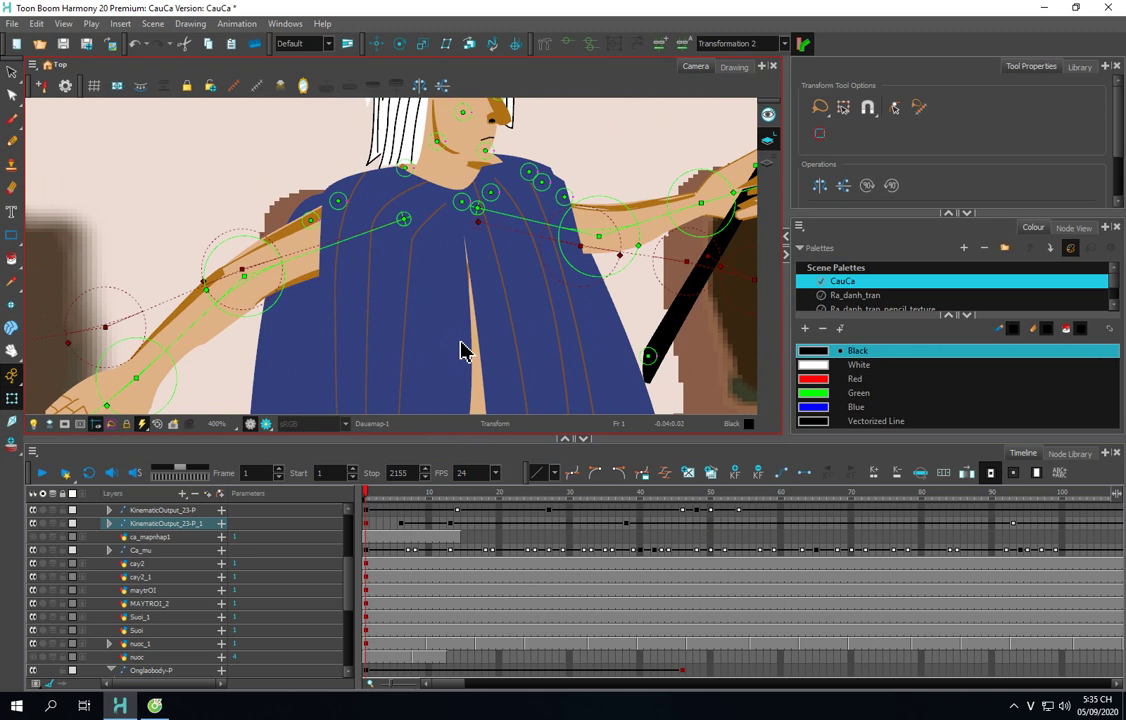
{"action": "left_click_drag", "start_coordinate": [357, 256], "coordinate": [462, 235]}
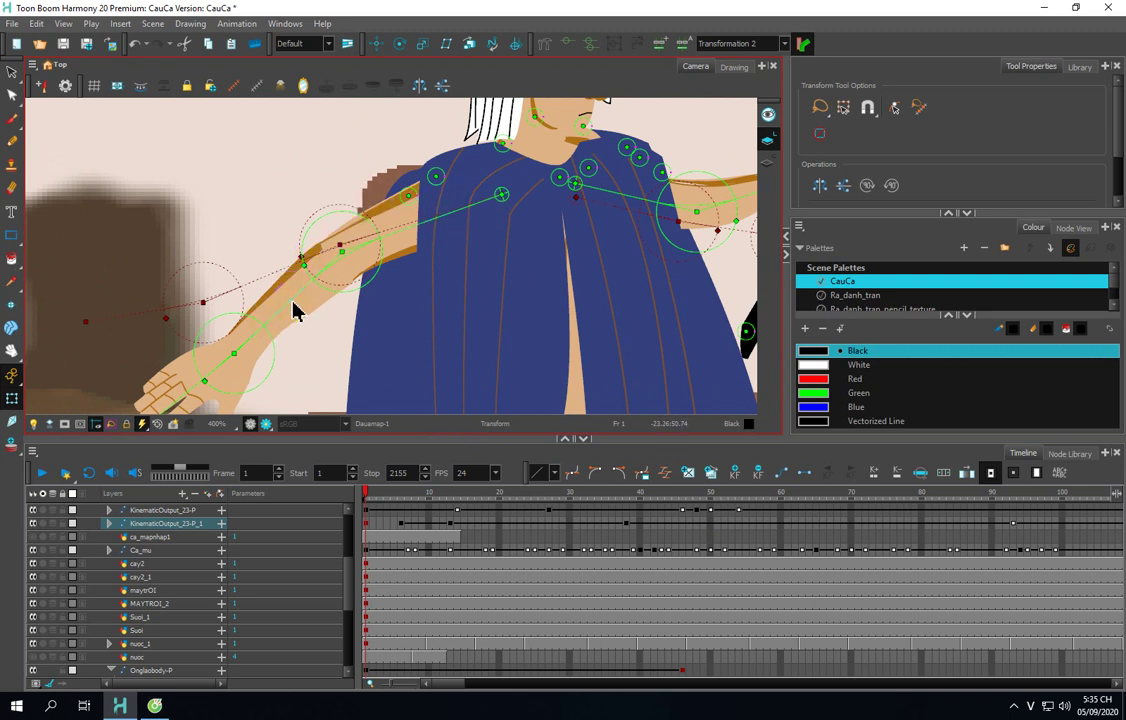
{"action": "scroll", "coordinate": [265, 317], "scroll_direction": "down", "scroll_amount": 2}
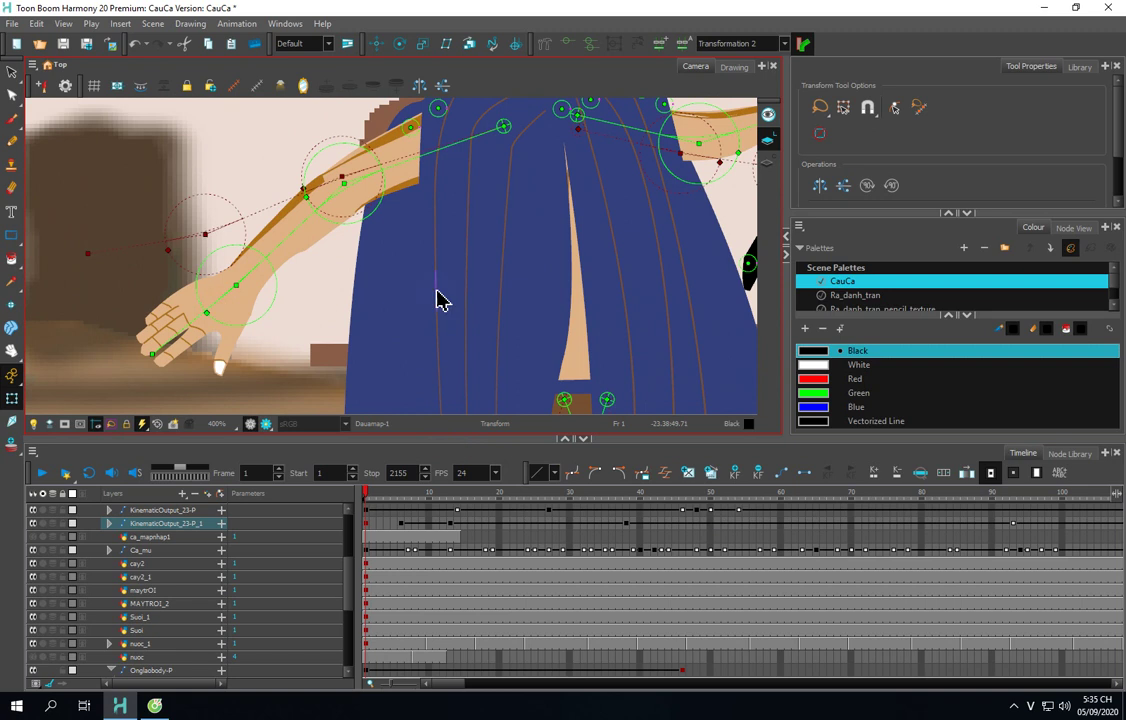
{"action": "left_click_drag", "start_coordinate": [523, 272], "coordinate": [353, 332]}
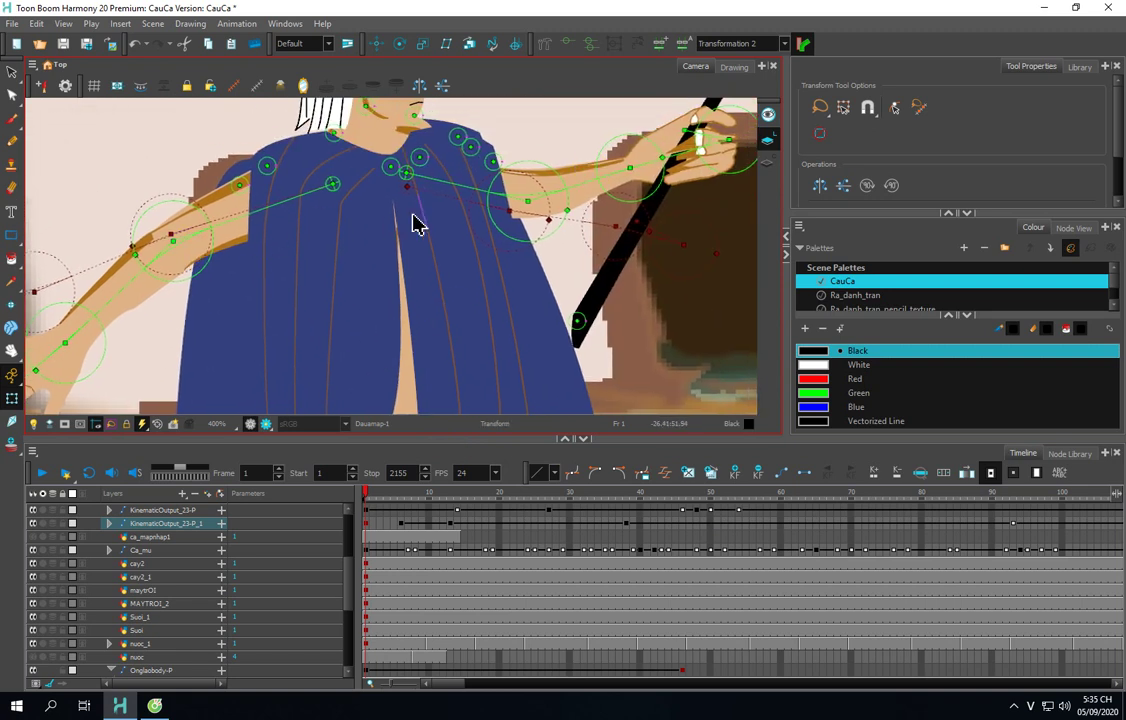
{"action": "left_click_drag", "start_coordinate": [437, 321], "coordinate": [422, 206]}
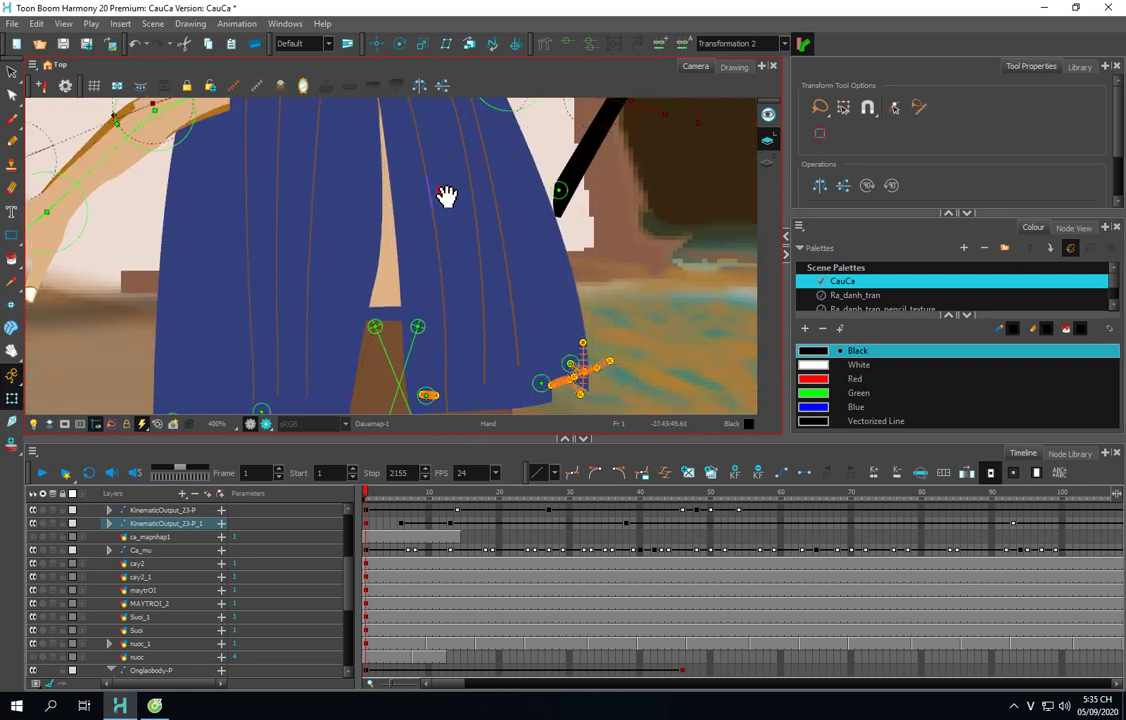
Step: Select the knee deformer on the fisherman's bent leg and activate the Rigging tool
{"action": "scroll", "coordinate": [455, 195], "scroll_direction": "down", "scroll_amount": 2}
{"action": "scroll", "coordinate": [468, 195], "scroll_direction": "down", "scroll_amount": 4}
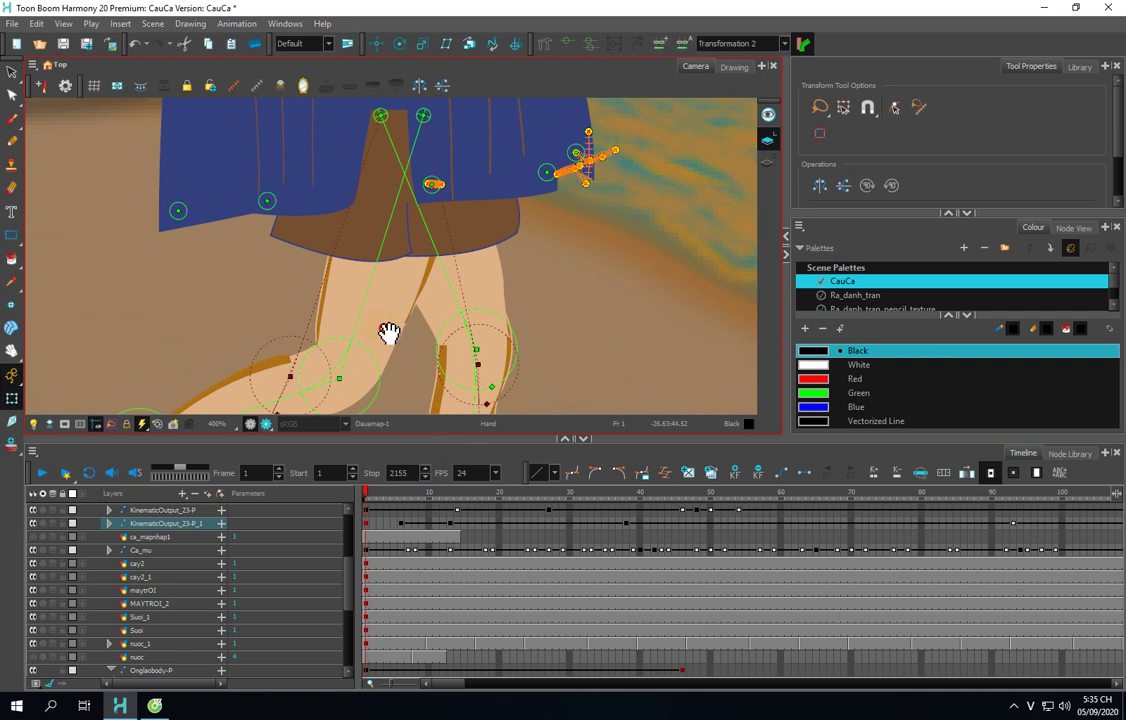
{"action": "left_click_drag", "start_coordinate": [390, 334], "coordinate": [439, 193]}
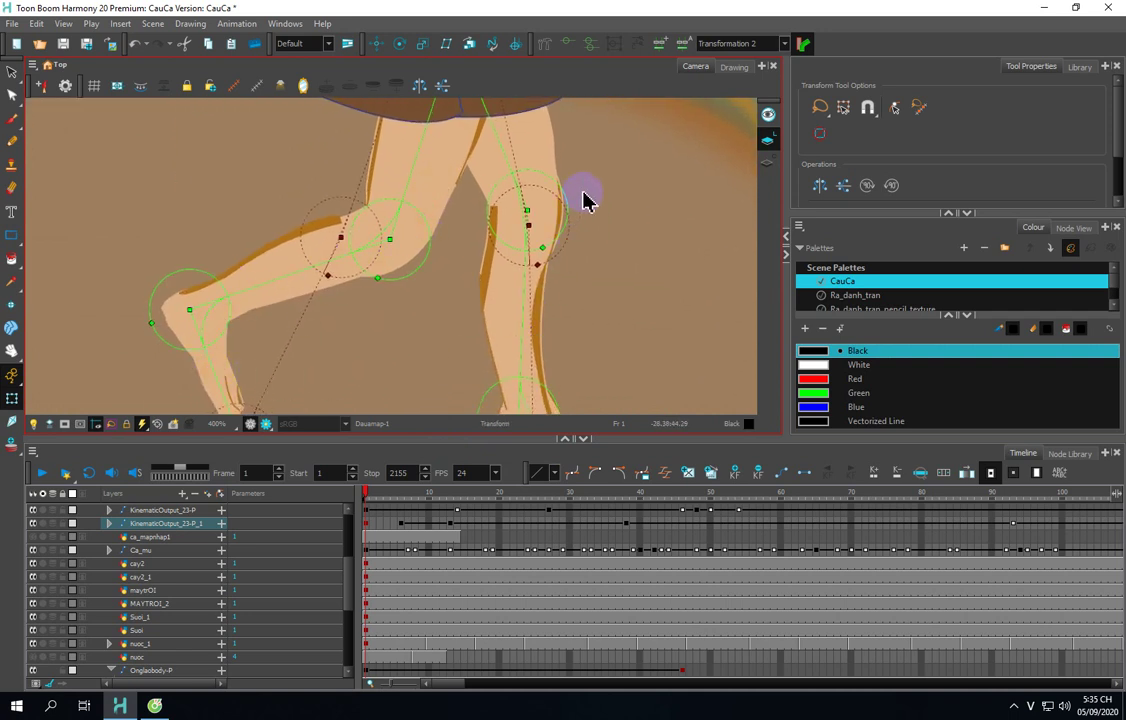
{"action": "scroll", "coordinate": [586, 197], "scroll_direction": "up", "scroll_amount": 3}
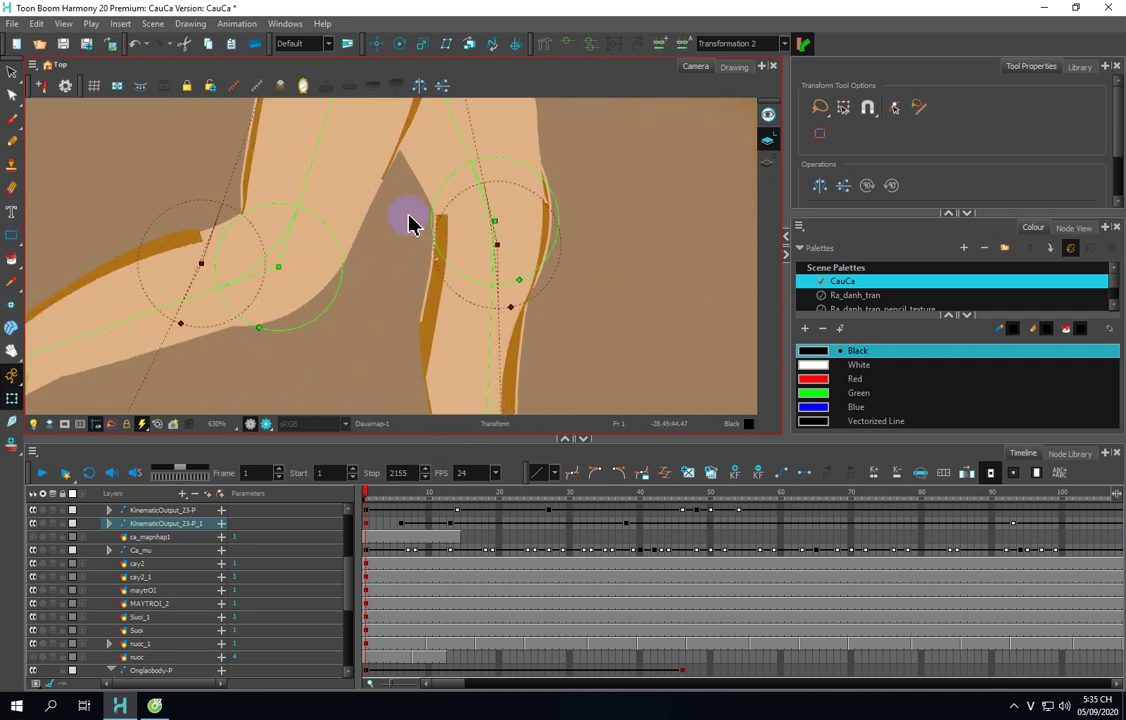
{"action": "left_click", "coordinate": [258, 327]}
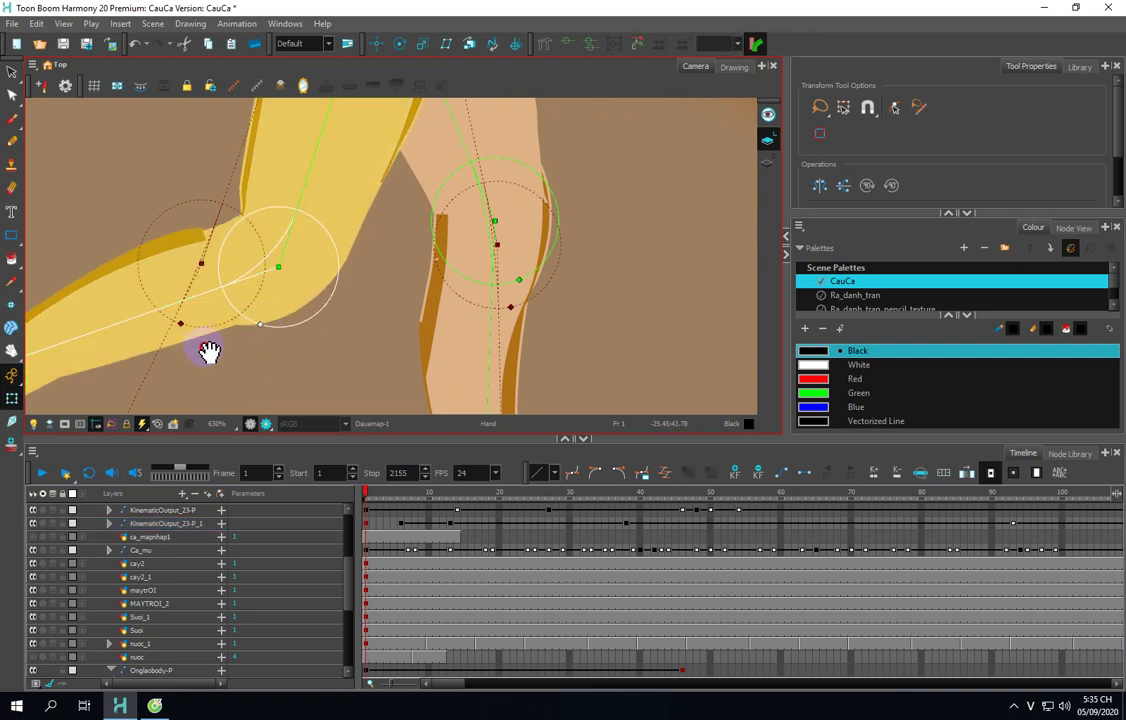
{"action": "left_click_drag", "start_coordinate": [209, 349], "coordinate": [348, 318]}
{"action": "left_click", "coordinate": [546, 45]}
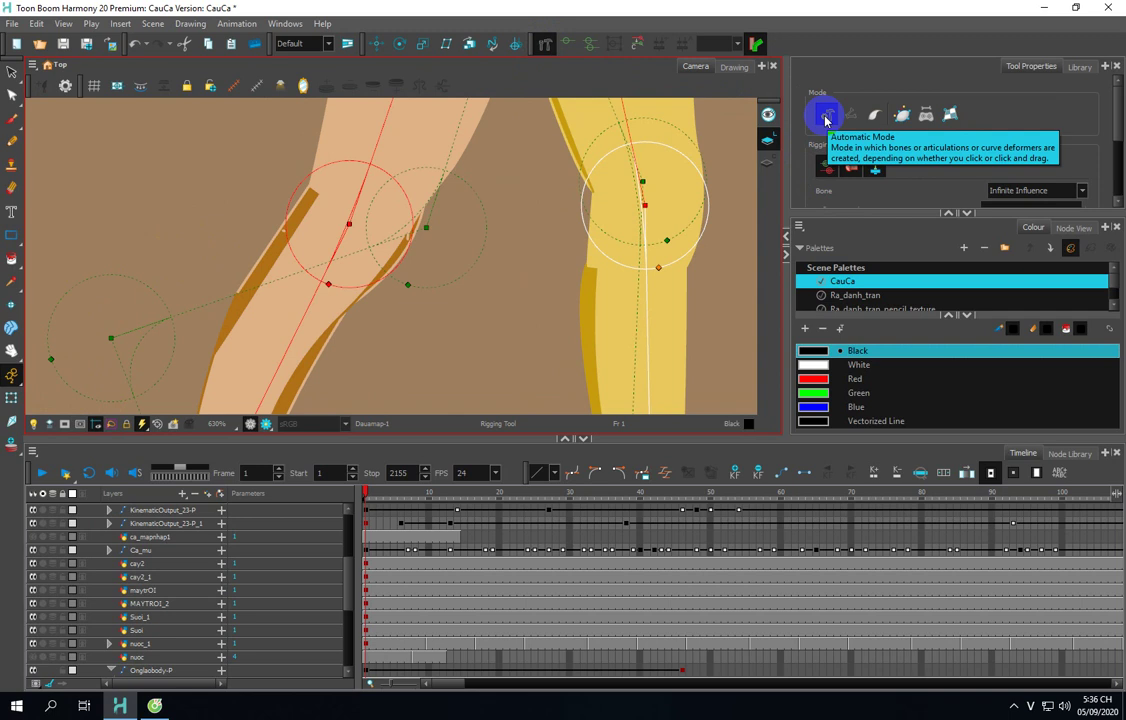
Step: Examine the deformers on the fisherman's legs, arms and cloak, and the control points on his face
{"action": "scroll", "coordinate": [522, 234], "scroll_direction": "down", "scroll_amount": 4}
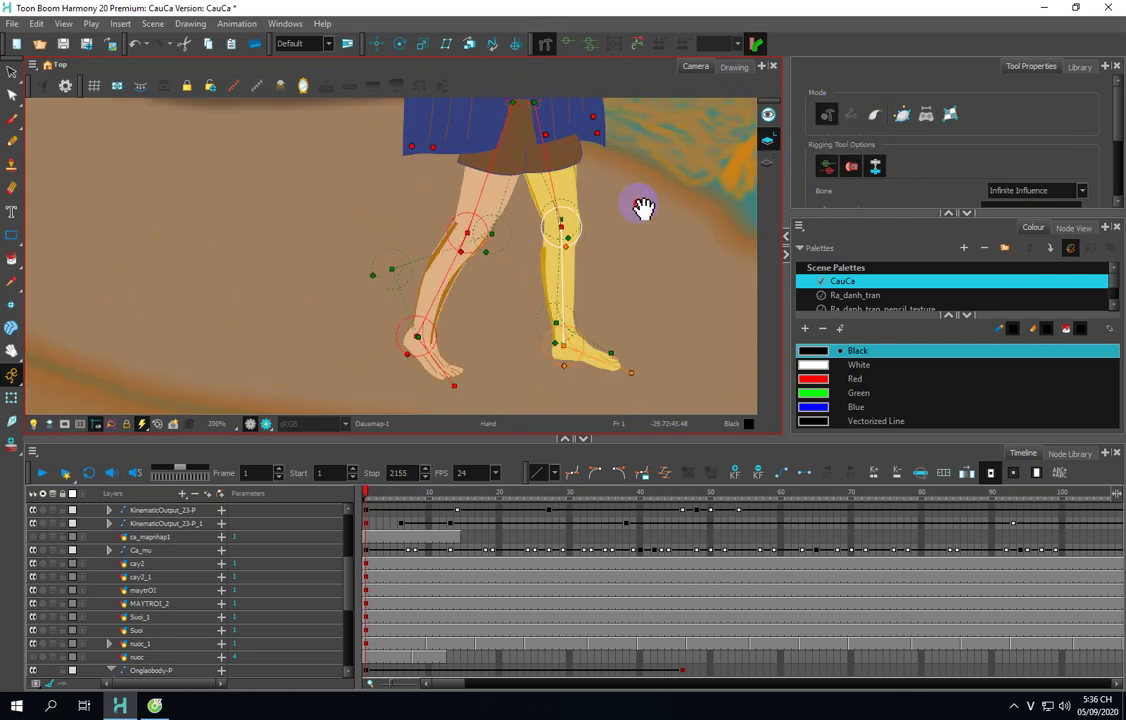
{"action": "left_click_drag", "start_coordinate": [643, 207], "coordinate": [603, 244]}
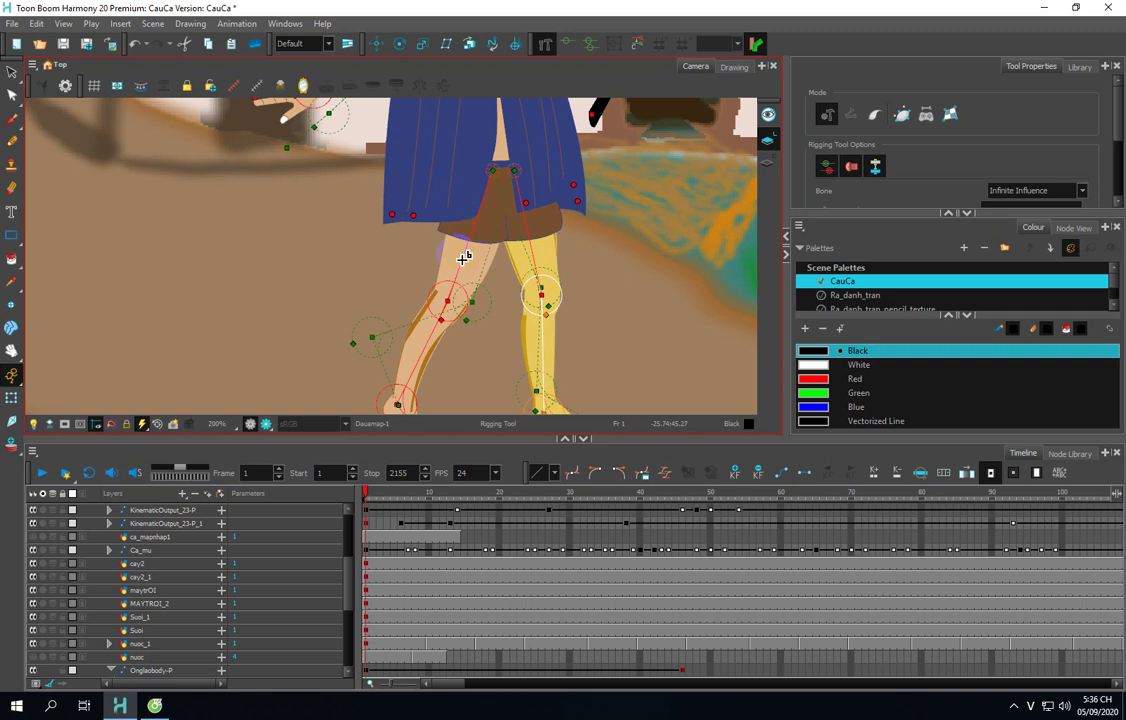
{"action": "left_click_drag", "start_coordinate": [641, 181], "coordinate": [503, 219]}
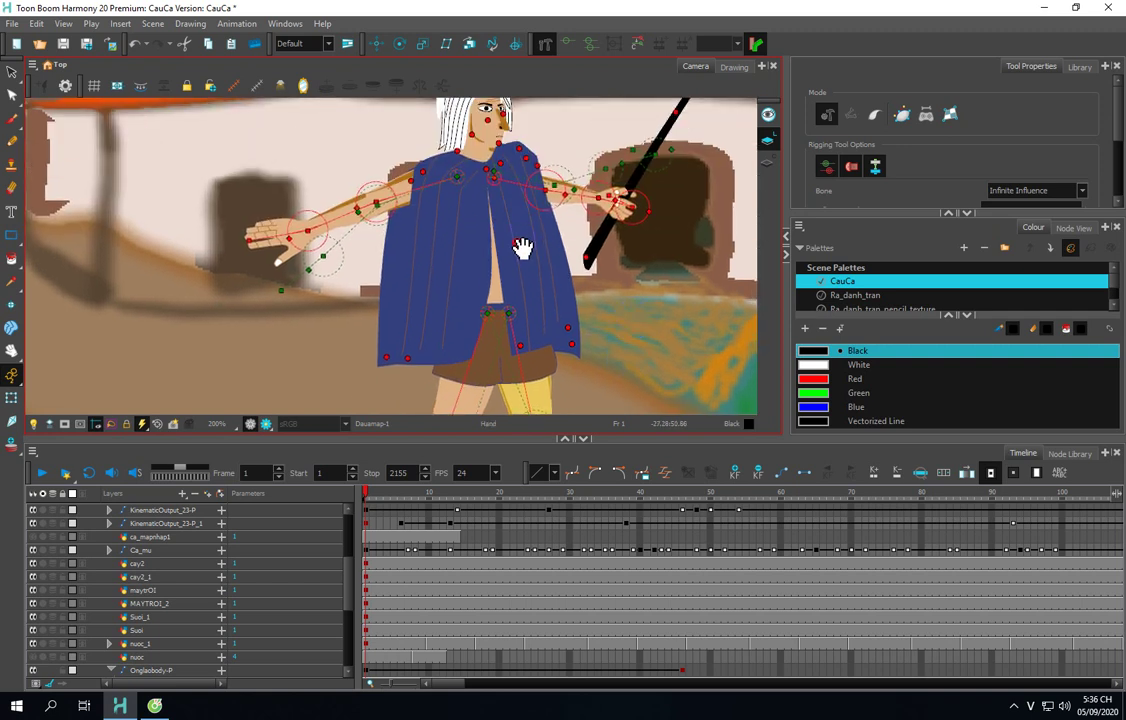
{"action": "scroll", "coordinate": [522, 248], "scroll_direction": "up", "scroll_amount": 2}
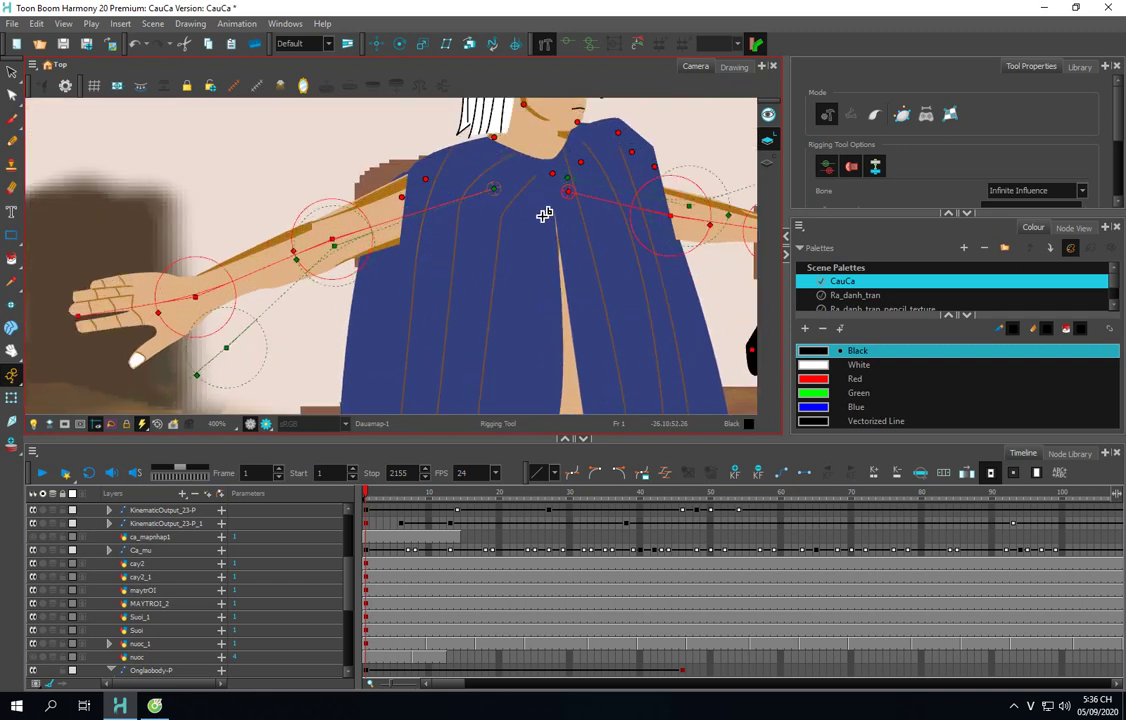
{"action": "scroll", "coordinate": [593, 267], "scroll_direction": "down", "scroll_amount": 2}
{"action": "left_click_drag", "start_coordinate": [525, 245], "coordinate": [430, 195]}
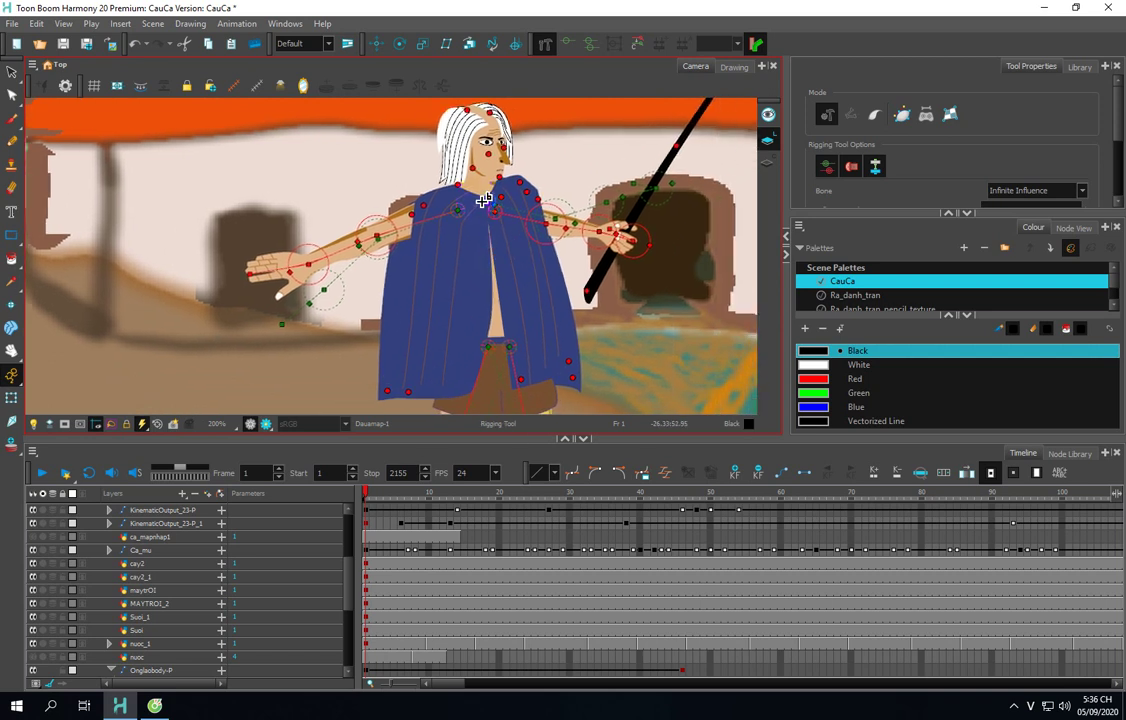
{"action": "scroll", "coordinate": [511, 167], "scroll_direction": "up", "scroll_amount": 2}
{"action": "scroll", "coordinate": [511, 167], "scroll_direction": "up", "scroll_amount": 2}
{"action": "left_click_drag", "start_coordinate": [515, 151], "coordinate": [493, 203]}
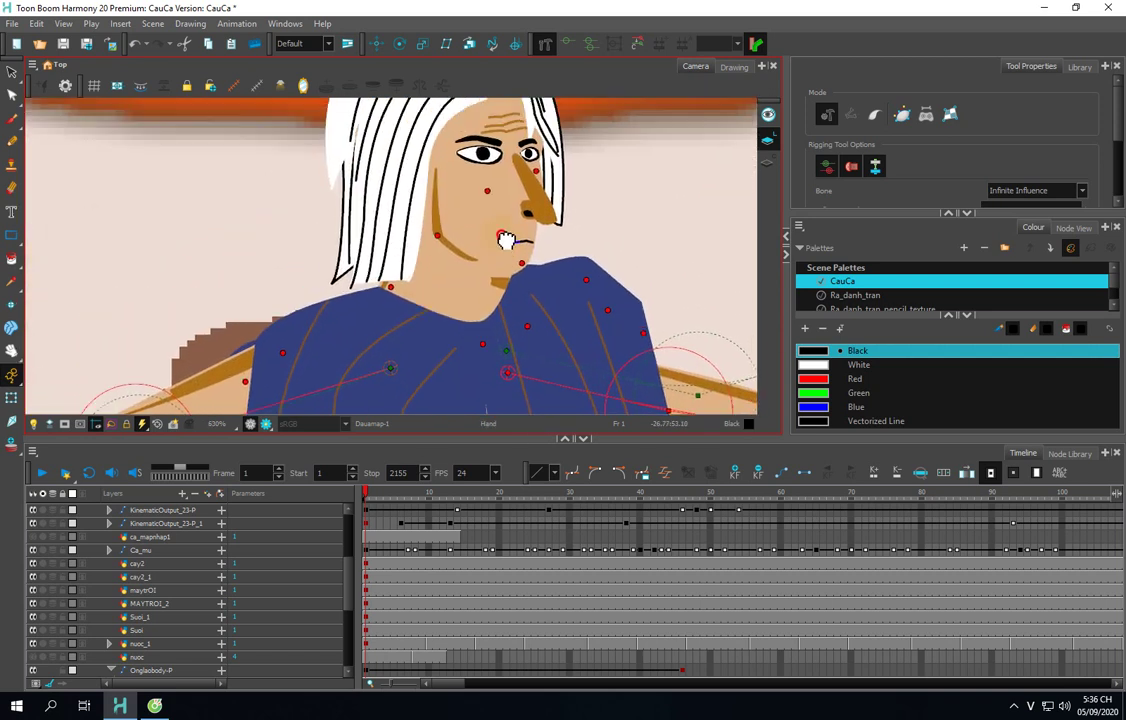
{"action": "scroll", "coordinate": [493, 203], "scroll_direction": "up", "scroll_amount": 2}
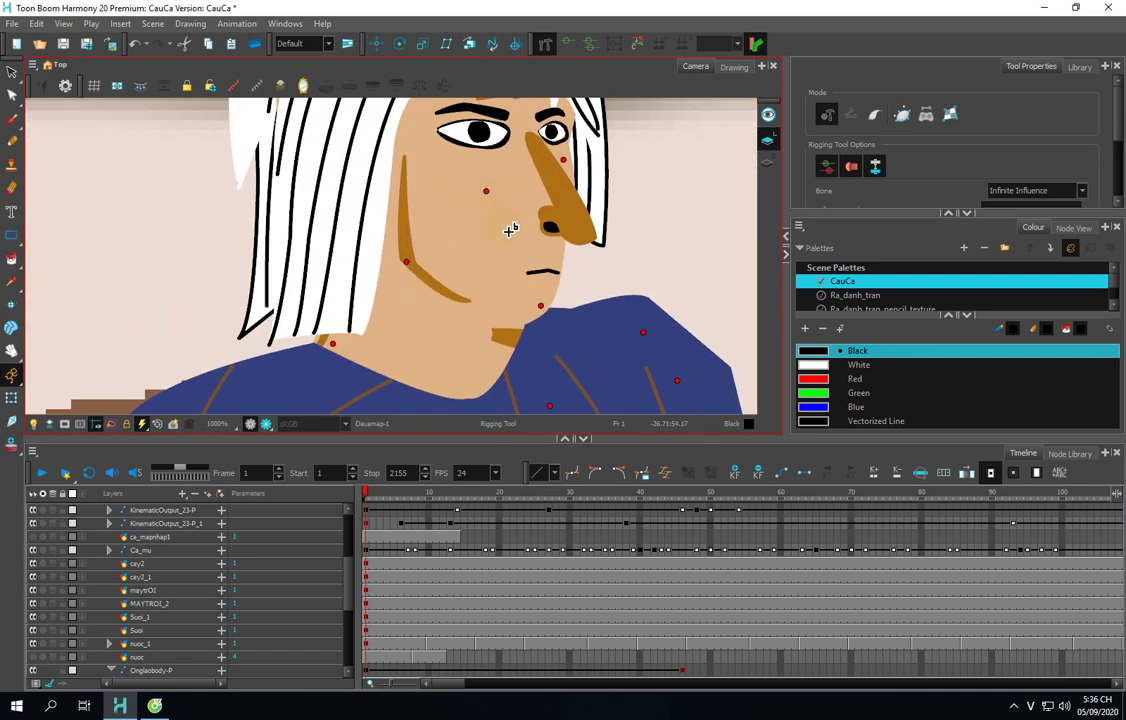
Step: Set the Rigging tool to free-form mode, and reposition the control point on the fisherman's cheek with the Transform tool
{"action": "left_click", "coordinate": [545, 46]}
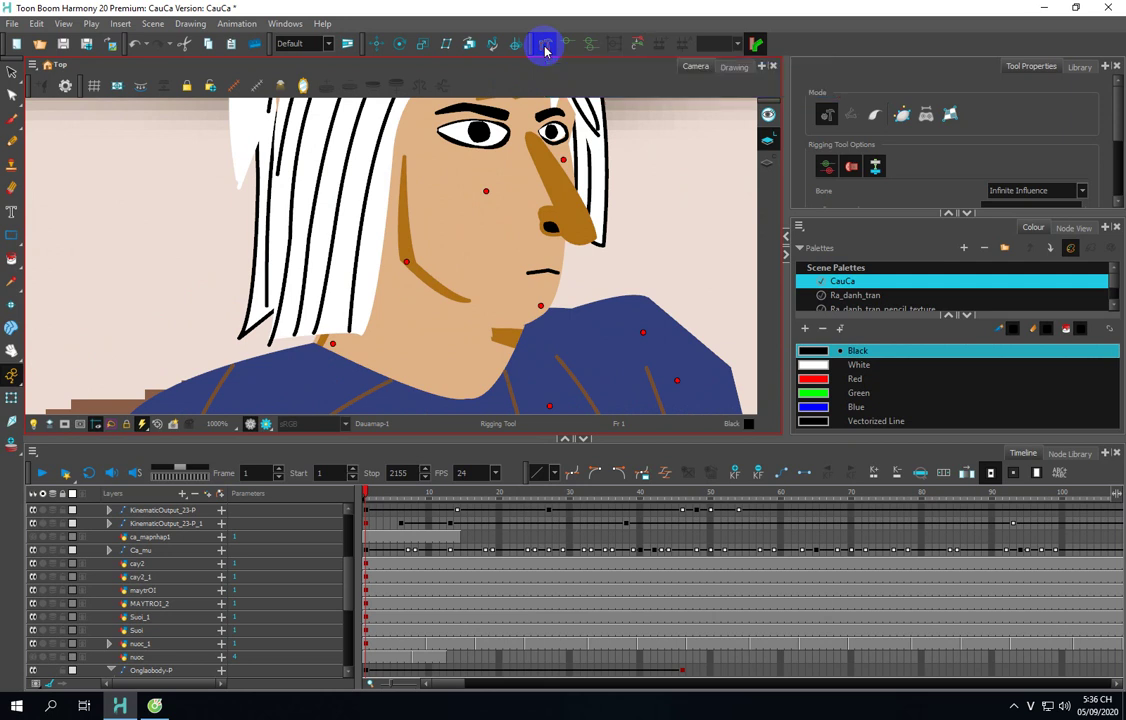
{"action": "left_click", "coordinate": [950, 118]}
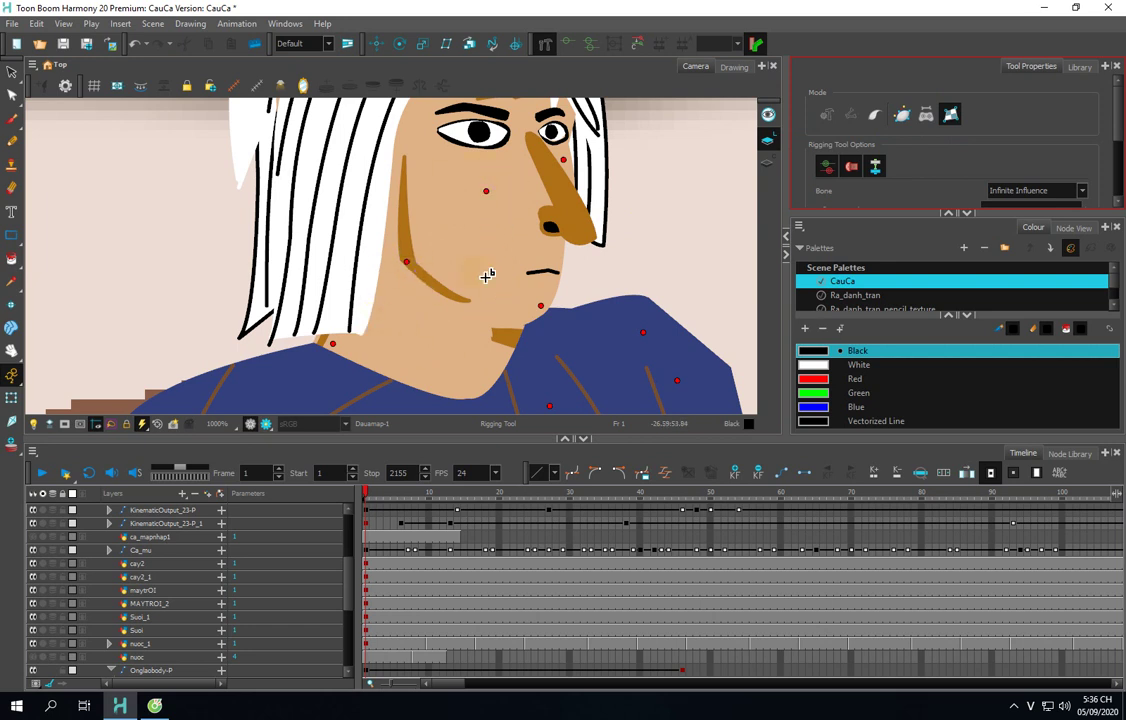
{"action": "left_click", "coordinate": [11, 400]}
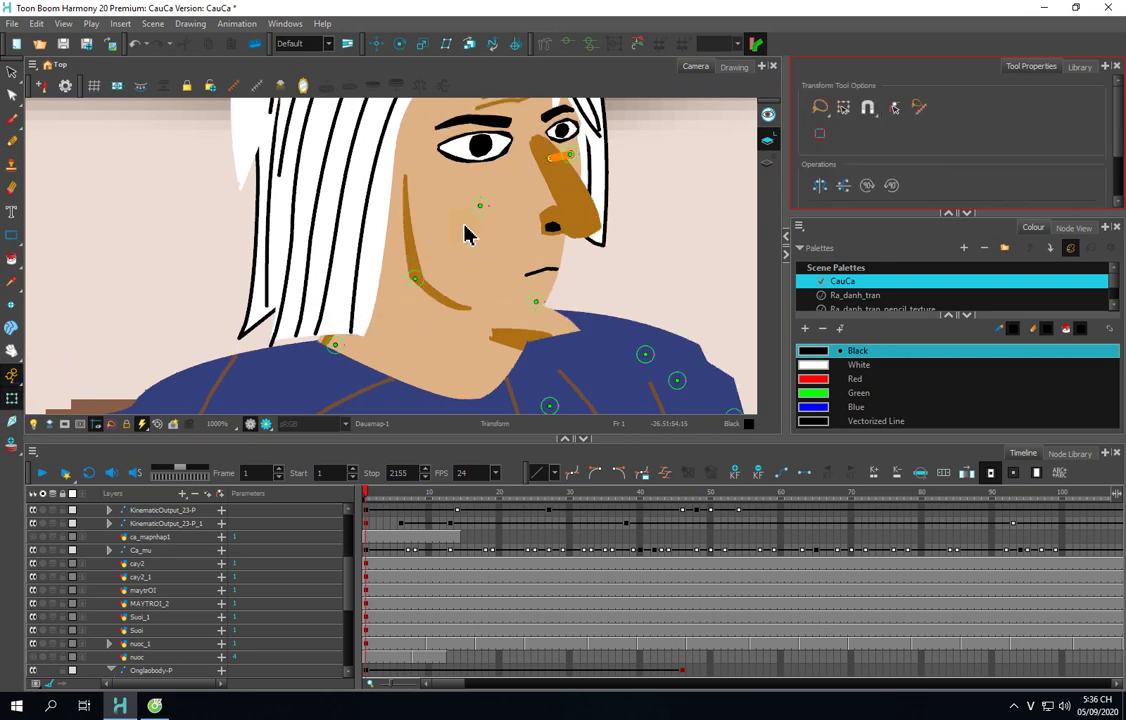
{"action": "scroll", "coordinate": [472, 215], "scroll_direction": "up", "scroll_amount": 1}
{"action": "mouse_move", "coordinate": [496, 199]}
{"action": "left_mouse_down"}
{"action": "mouse_move", "coordinate": [485, 211]}
{"action": "mouse_move", "coordinate": [480, 199]}
{"action": "mouse_move", "coordinate": [513, 196]}
{"action": "mouse_move", "coordinate": [496, 218]}
{"action": "mouse_move", "coordinate": [493, 187]}
{"action": "mouse_move", "coordinate": [530, 197]}
{"action": "mouse_move", "coordinate": [518, 224]}
{"action": "mouse_move", "coordinate": [490, 219]}
{"action": "mouse_move", "coordinate": [505, 191]}
{"action": "mouse_move", "coordinate": [533, 184]}
{"action": "mouse_move", "coordinate": [540, 214]}
{"action": "mouse_move", "coordinate": [506, 229]}
{"action": "mouse_move", "coordinate": [493, 196]}
{"action": "mouse_move", "coordinate": [535, 178]}
{"action": "mouse_move", "coordinate": [550, 214]}
{"action": "mouse_move", "coordinate": [512, 230]}
{"action": "mouse_move", "coordinate": [498, 214]}
{"action": "mouse_move", "coordinate": [533, 211]}
{"action": "mouse_move", "coordinate": [520, 221]}
{"action": "mouse_move", "coordinate": [512, 202]}
{"action": "mouse_move", "coordinate": [520, 216]}
{"action": "left_mouse_up"}
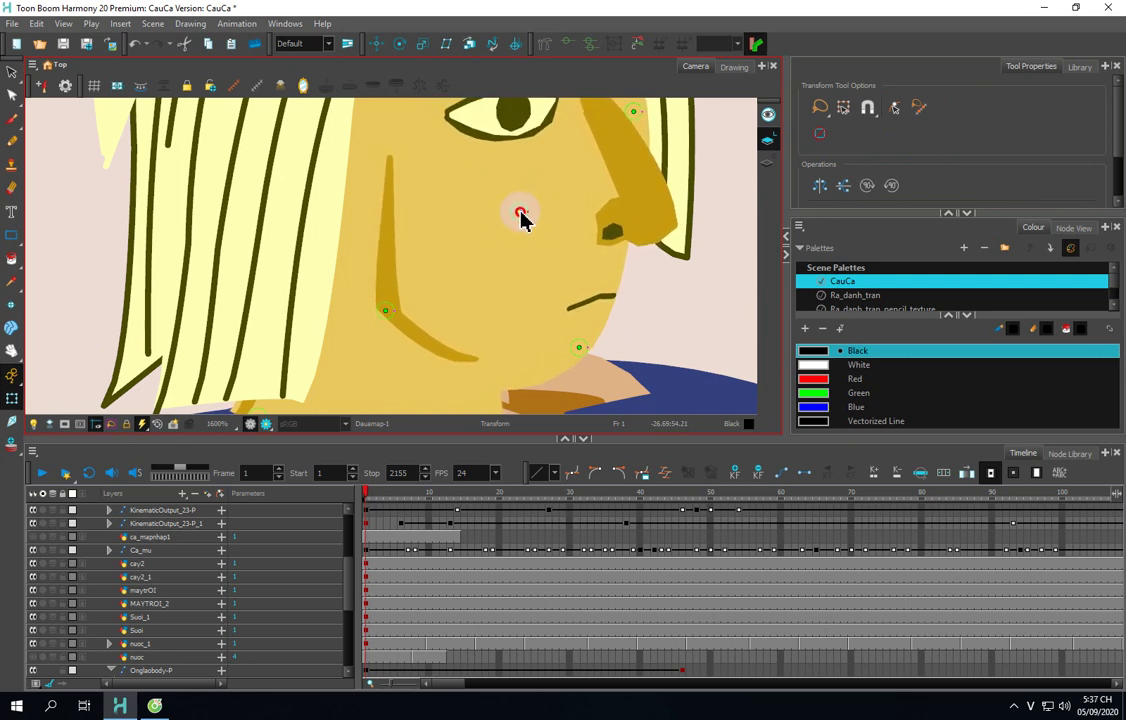
{"action": "scroll", "coordinate": [522, 216], "scroll_direction": "down", "scroll_amount": 2}
{"action": "left_click_drag", "start_coordinate": [648, 187], "coordinate": [578, 214]}
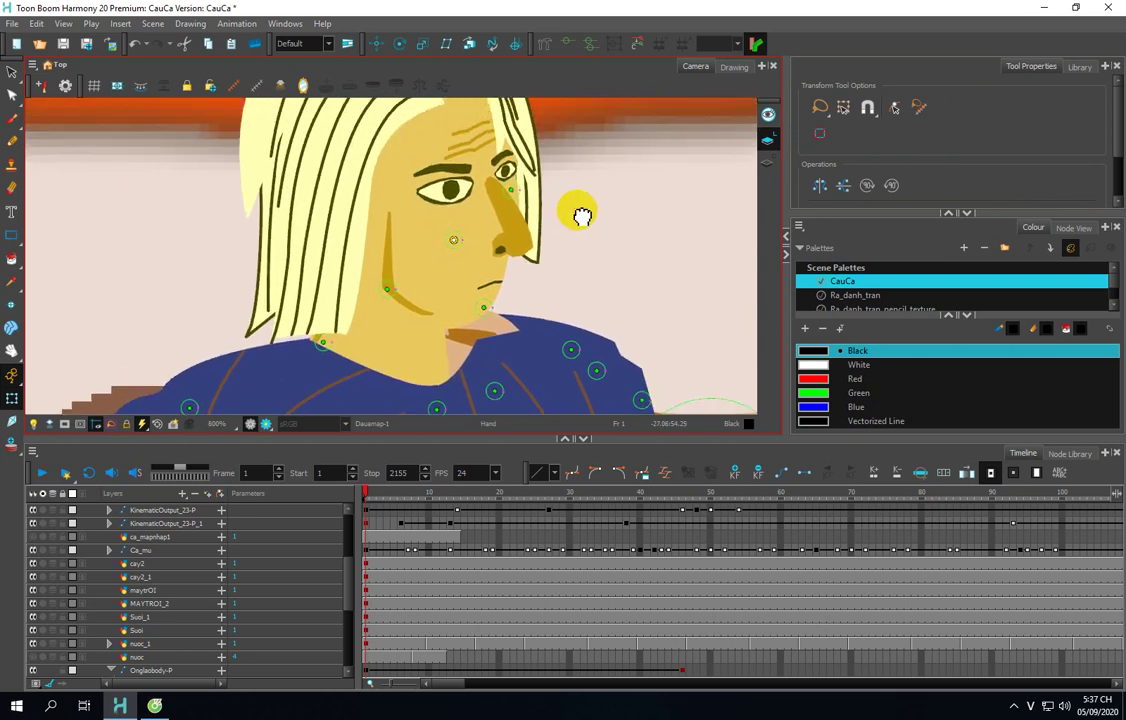
{"action": "mouse_move", "coordinate": [456, 244]}
{"action": "left_mouse_down"}
{"action": "mouse_move", "coordinate": [445, 246]}
{"action": "mouse_move", "coordinate": [460, 229]}
{"action": "mouse_move", "coordinate": [443, 256]}
{"action": "mouse_move", "coordinate": [452, 238]}
{"action": "left_mouse_up"}
Step: Select the fisherman's front hair drawing and place free-form control points on it, including one near its lower edge
{"action": "left_click", "coordinate": [327, 244]}
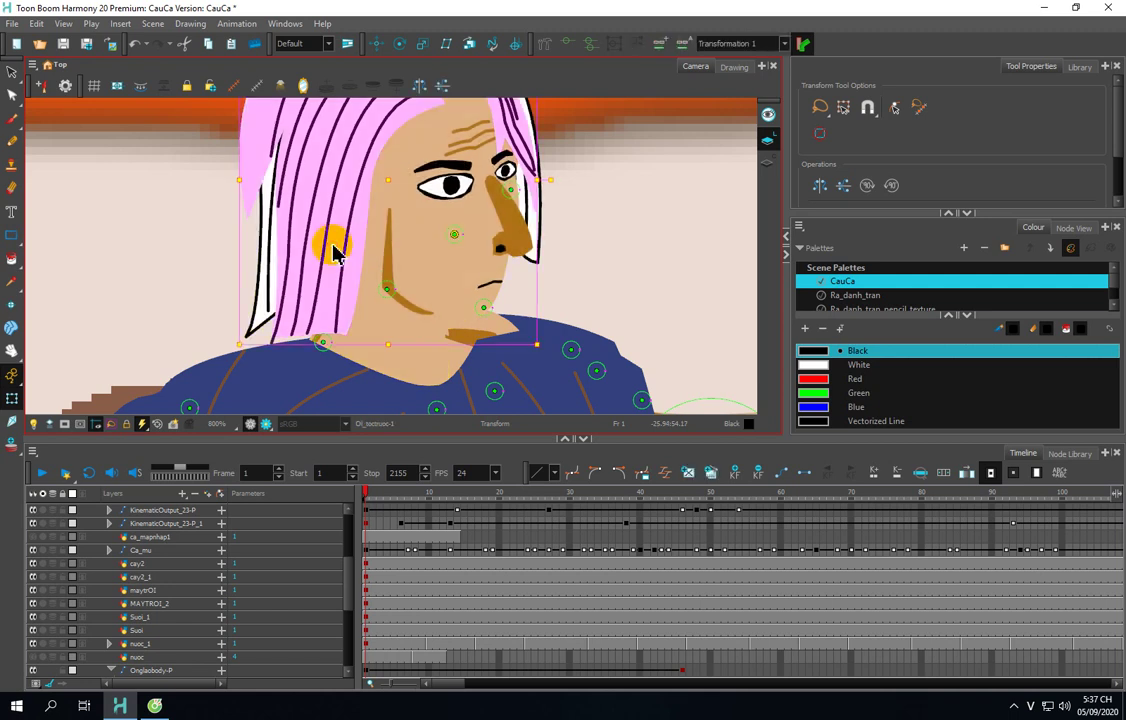
{"action": "left_click", "coordinate": [328, 285]}
{"action": "left_click_drag", "start_coordinate": [328, 285], "coordinate": [330, 252]}
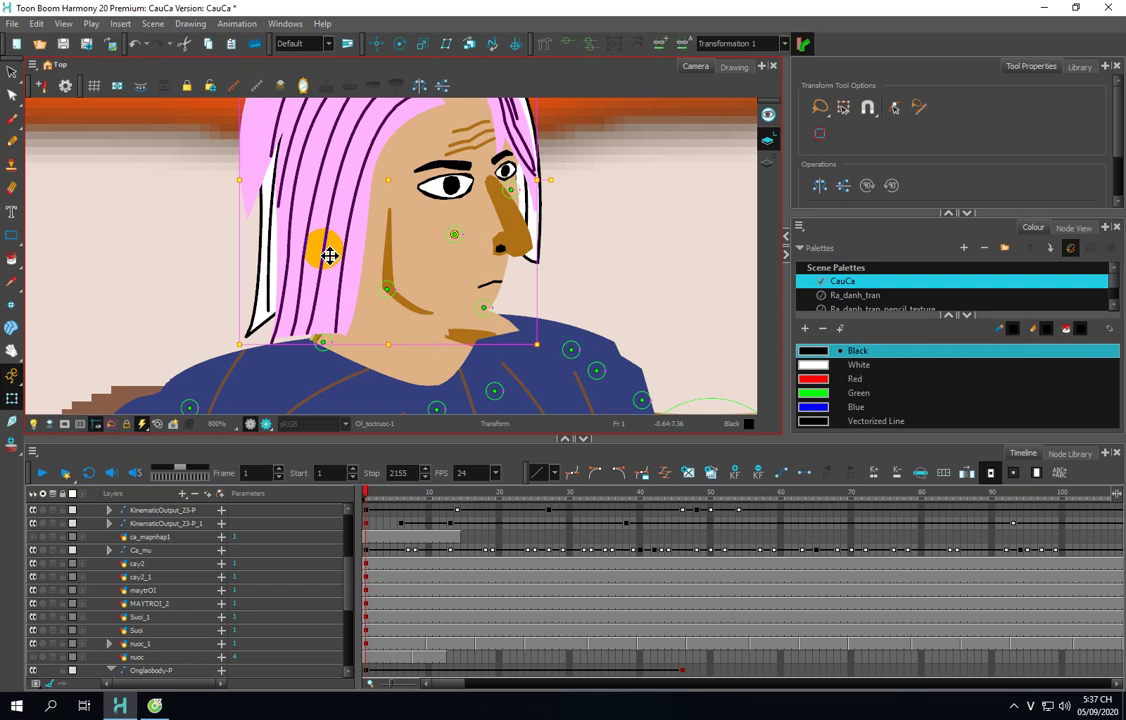
{"action": "scroll", "coordinate": [330, 255], "scroll_direction": "up", "scroll_amount": 2}
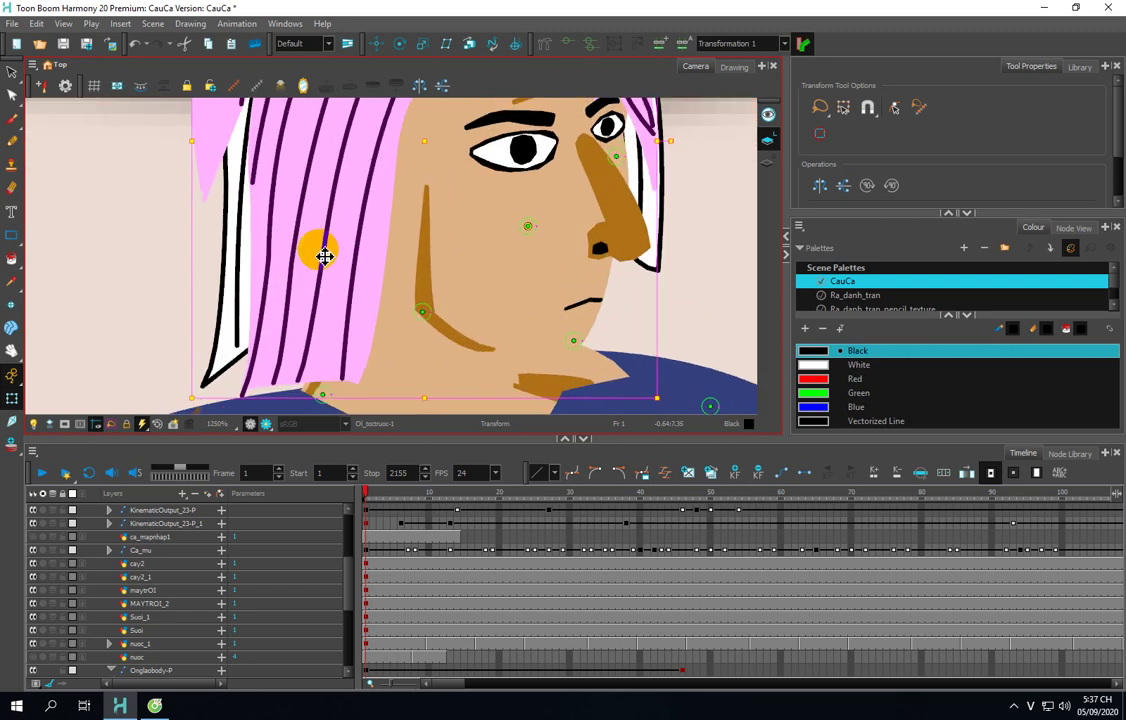
{"action": "left_click", "coordinate": [545, 45]}
{"action": "scroll", "coordinate": [410, 216], "scroll_direction": "down", "scroll_amount": 2}
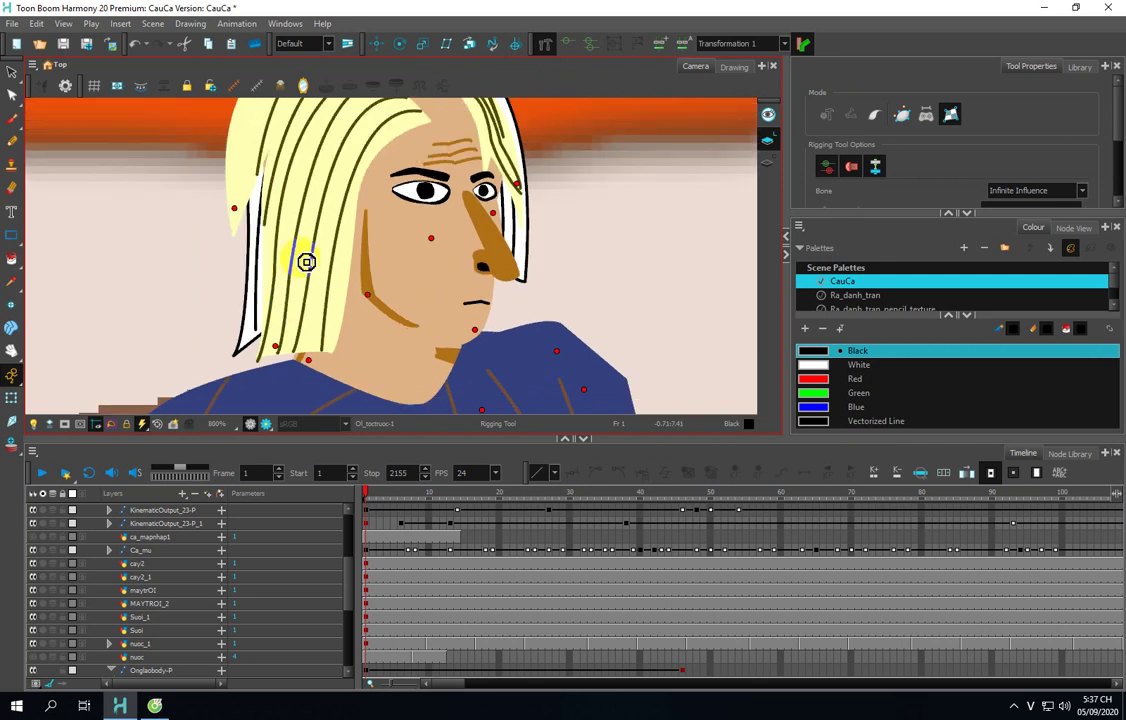
{"action": "scroll", "coordinate": [306, 262], "scroll_direction": "up", "scroll_amount": 4}
{"action": "left_click_drag", "start_coordinate": [294, 281], "coordinate": [321, 330]}
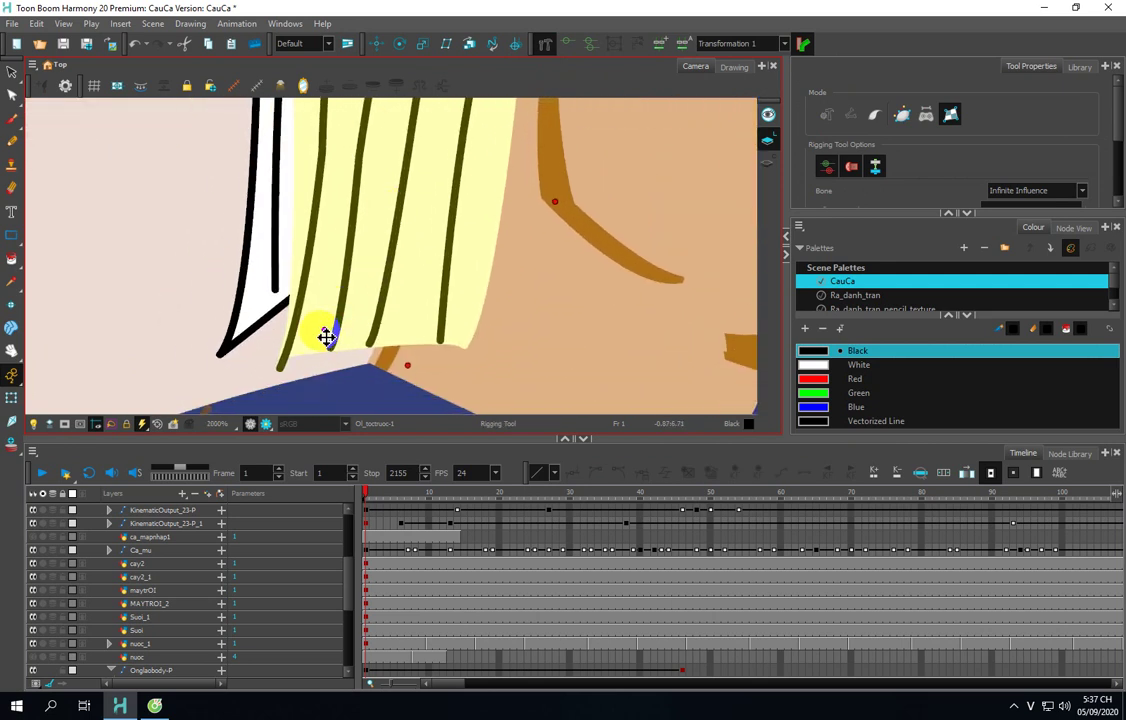
Step: Deform the front hair by moving its lower control point slightly up with the Transform tool
{"action": "left_click", "coordinate": [11, 397]}
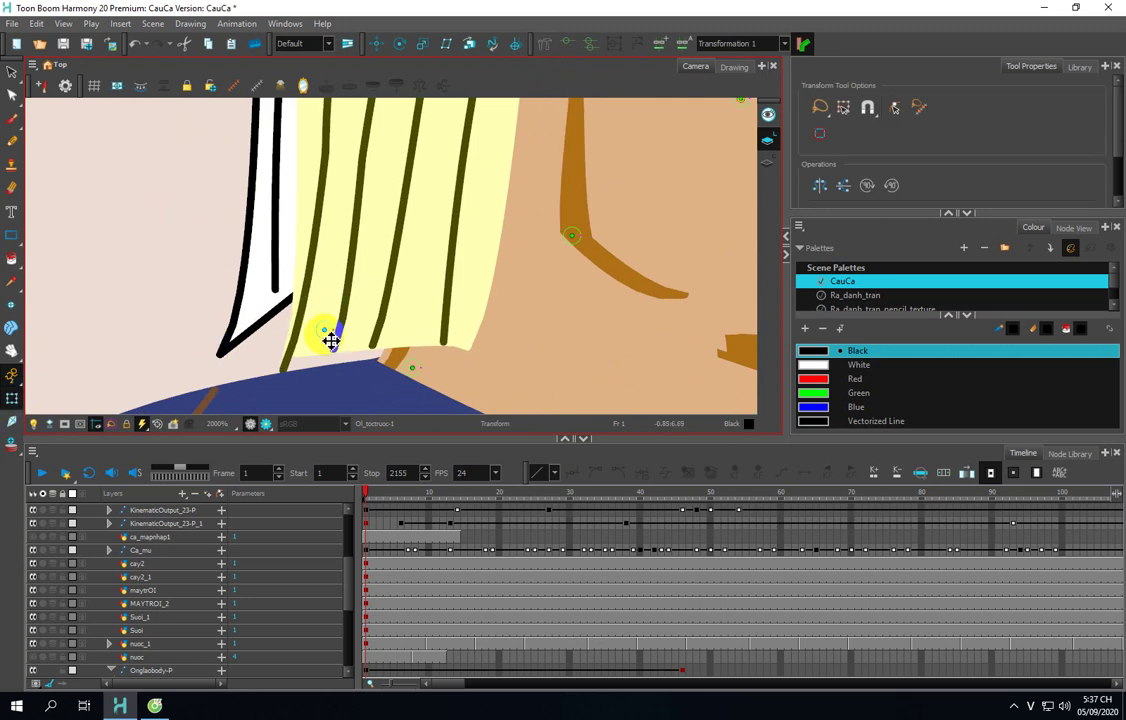
{"action": "scroll", "coordinate": [331, 341], "scroll_direction": "up", "scroll_amount": 2}
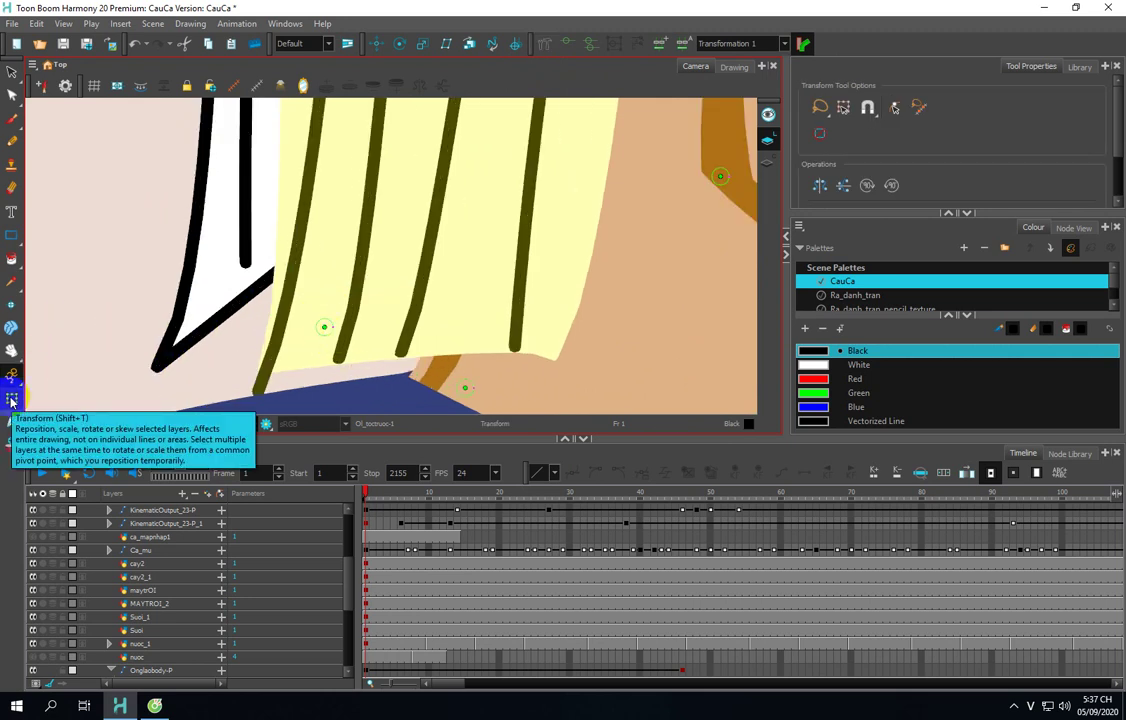
{"action": "mouse_move", "coordinate": [330, 335]}
{"action": "left_mouse_down"}
{"action": "mouse_move", "coordinate": [327, 319]}
{"action": "mouse_move", "coordinate": [304, 327]}
{"action": "mouse_move", "coordinate": [334, 322]}
{"action": "mouse_move", "coordinate": [315, 300]}
{"action": "mouse_move", "coordinate": [312, 334]}
{"action": "mouse_move", "coordinate": [337, 292]}
{"action": "mouse_move", "coordinate": [304, 314]}
{"action": "mouse_move", "coordinate": [343, 295]}
{"action": "mouse_move", "coordinate": [312, 287]}
{"action": "mouse_move", "coordinate": [339, 317]}
{"action": "mouse_move", "coordinate": [334, 272]}
{"action": "mouse_move", "coordinate": [330, 318]}
{"action": "mouse_move", "coordinate": [342, 279]}
{"action": "mouse_move", "coordinate": [319, 309]}
{"action": "mouse_move", "coordinate": [339, 299]}
{"action": "mouse_move", "coordinate": [318, 320]}
{"action": "mouse_move", "coordinate": [325, 310]}
{"action": "left_mouse_up"}
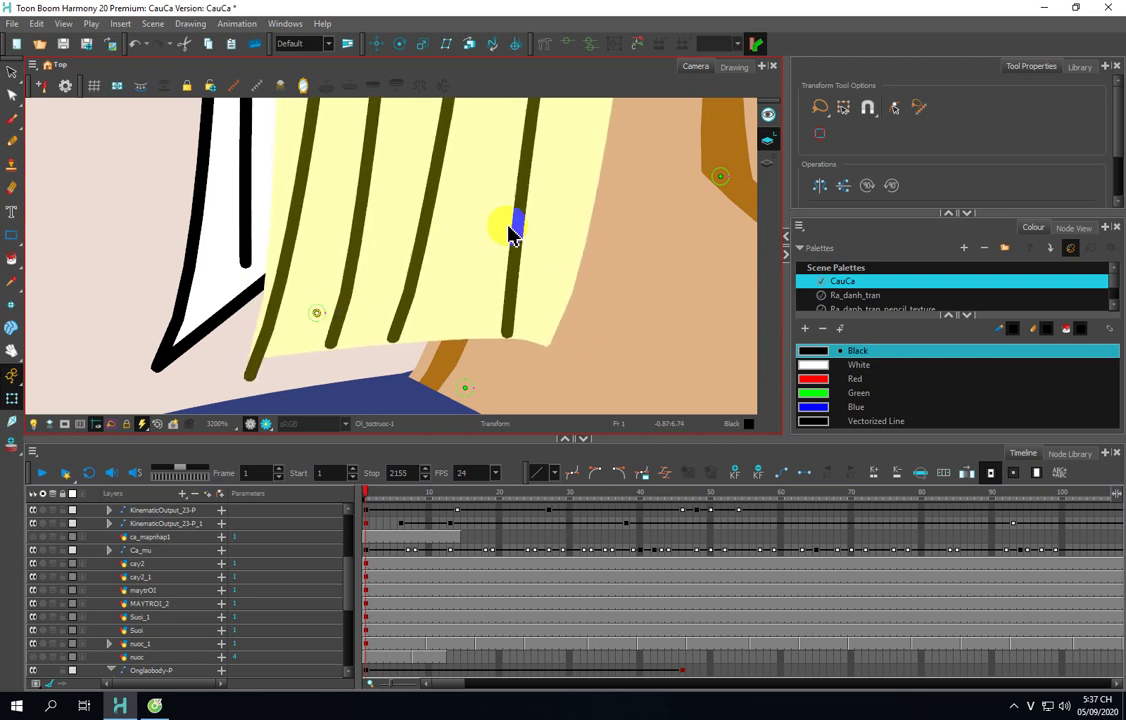
{"action": "scroll", "coordinate": [631, 249], "scroll_direction": "down", "scroll_amount": 4}
{"action": "scroll", "coordinate": [558, 248], "scroll_direction": "up", "scroll_amount": 2}
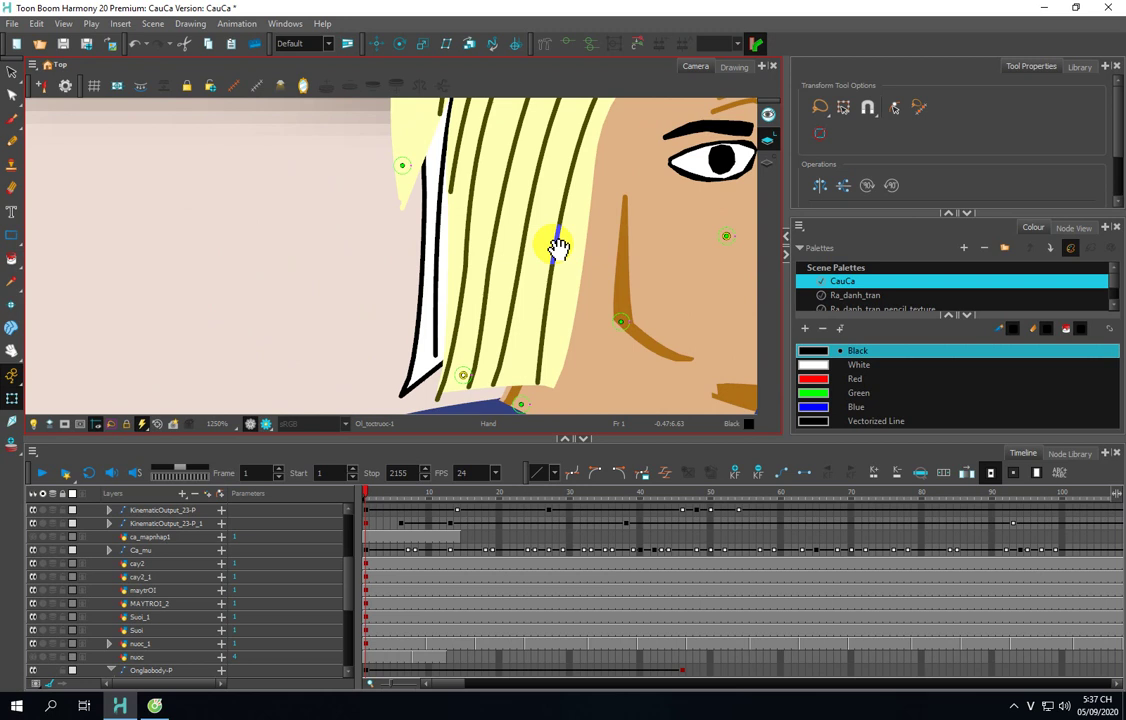
Step: Add free-form control points to the back hair drawing and shift the point at its lower tip to bend the strand
{"action": "left_click_drag", "start_coordinate": [558, 248], "coordinate": [306, 311]}
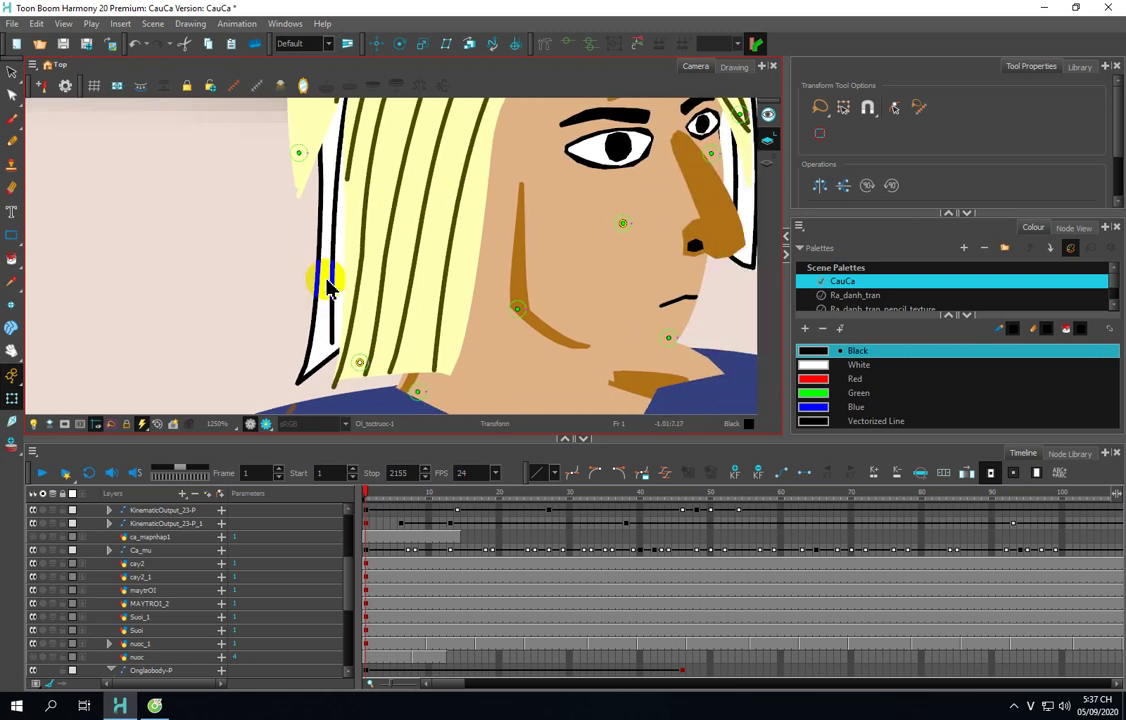
{"action": "left_click", "coordinate": [328, 285]}
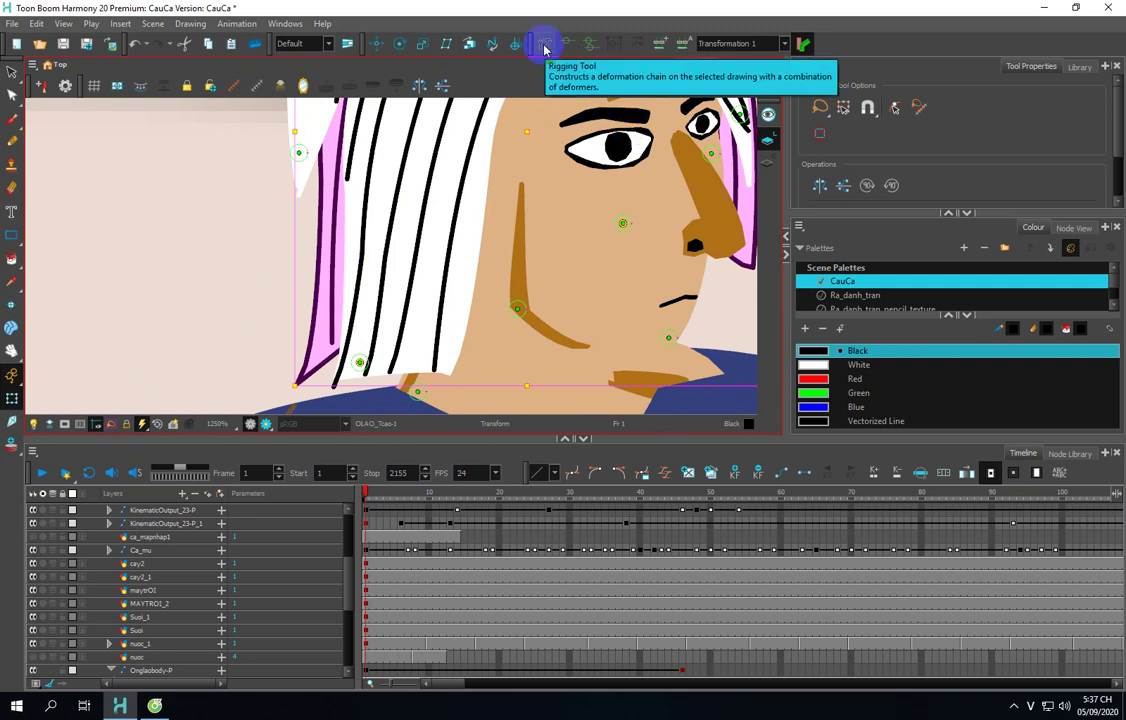
{"action": "left_click", "coordinate": [545, 47]}
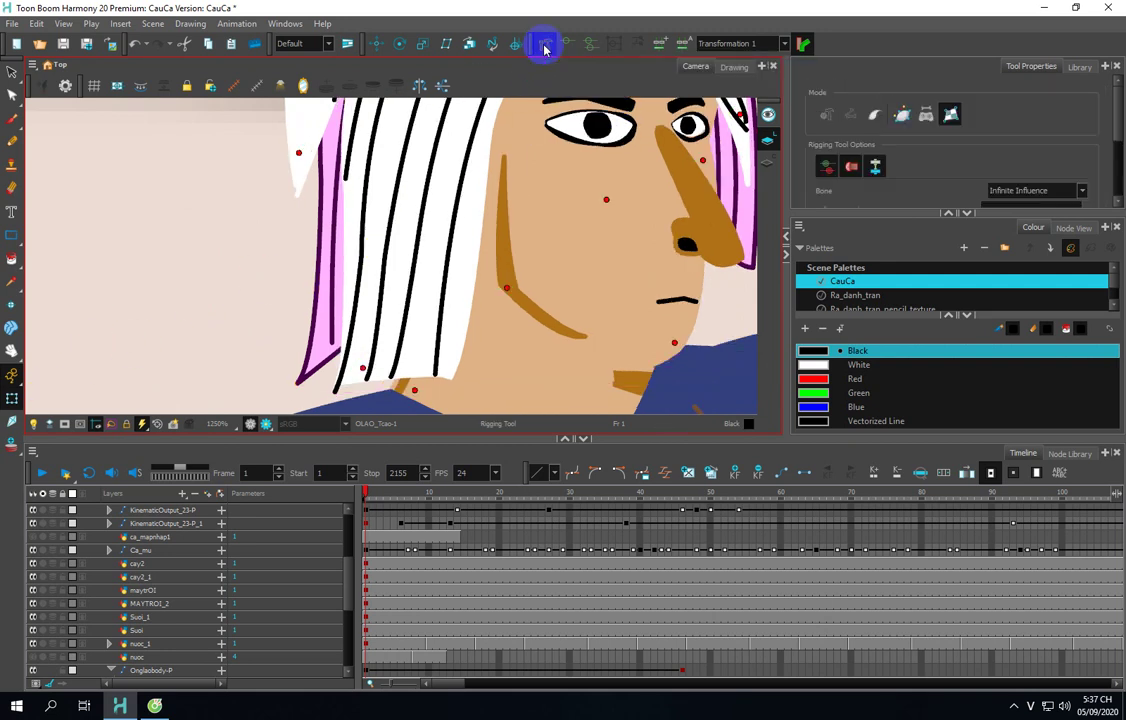
{"action": "left_click", "coordinate": [11, 398]}
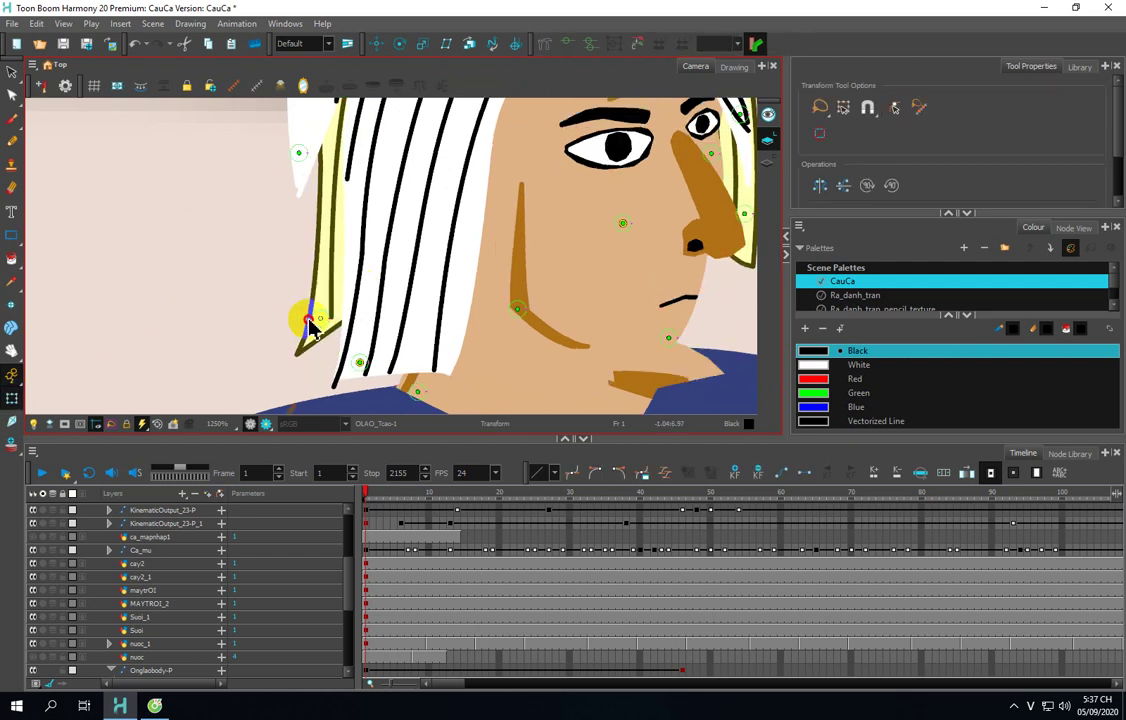
{"action": "mouse_move", "coordinate": [308, 322]}
{"action": "left_mouse_down"}
{"action": "mouse_move", "coordinate": [312, 345]}
{"action": "mouse_move", "coordinate": [290, 325]}
{"action": "mouse_move", "coordinate": [332, 354]}
{"action": "mouse_move", "coordinate": [287, 350]}
{"action": "mouse_move", "coordinate": [294, 358]}
{"action": "mouse_move", "coordinate": [308, 343]}
{"action": "left_mouse_up"}
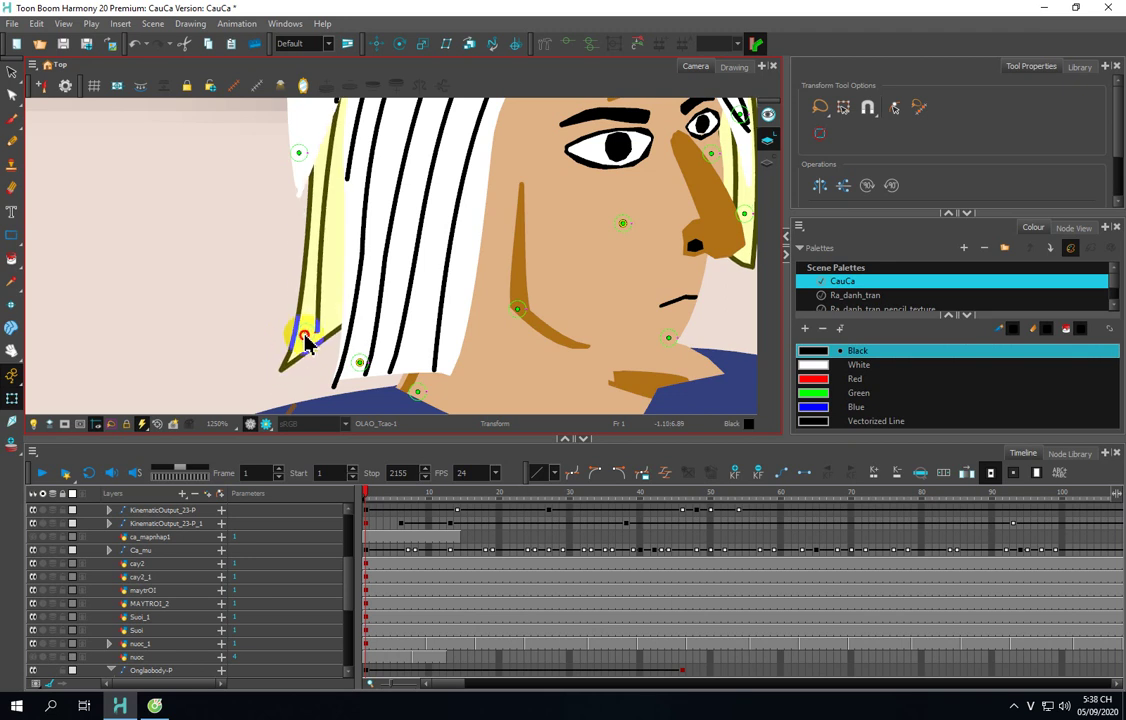
Step: Examine the control points around the fisherman's hair, arms, shoulders and cloak
{"action": "scroll", "coordinate": [306, 343], "scroll_direction": "down", "scroll_amount": 10}
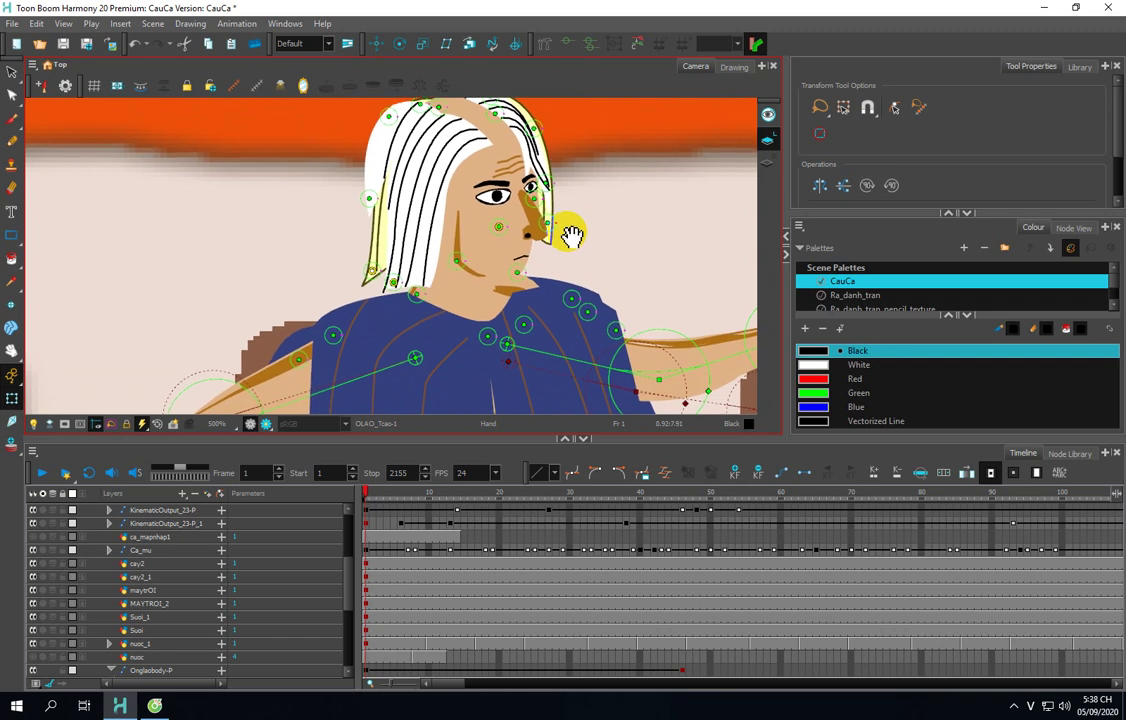
{"action": "scroll", "coordinate": [571, 235], "scroll_direction": "up", "scroll_amount": 4}
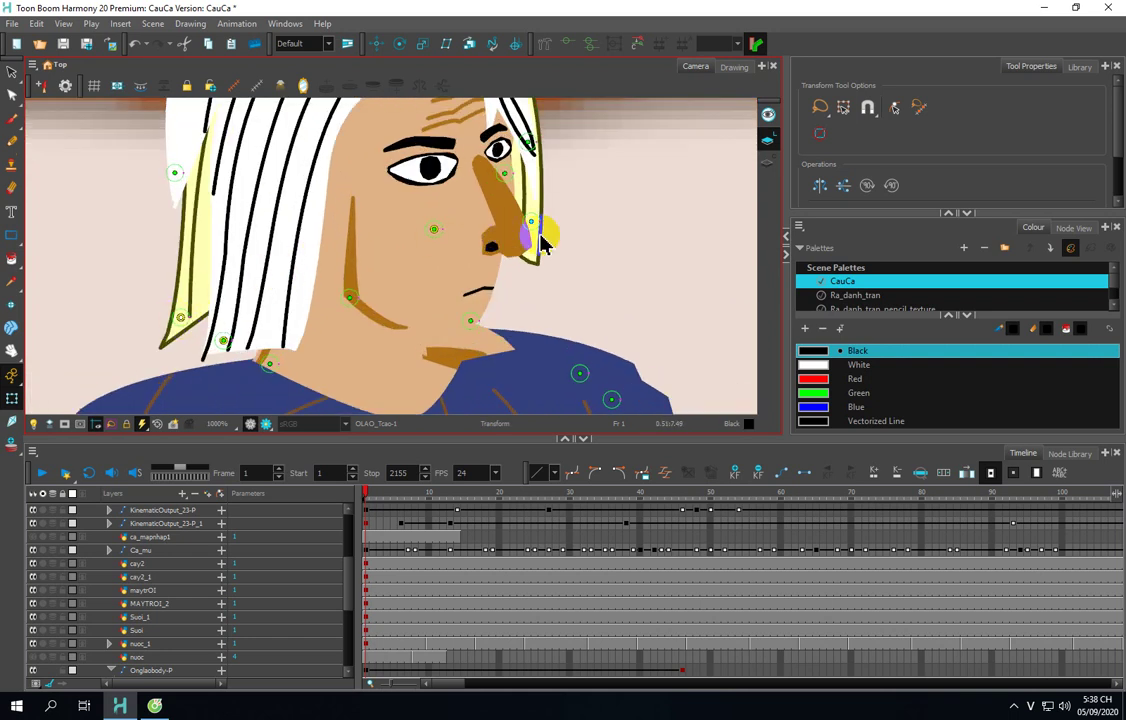
{"action": "scroll", "coordinate": [545, 245], "scroll_direction": "down", "scroll_amount": 3}
{"action": "left_click_drag", "start_coordinate": [628, 294], "coordinate": [513, 279]}
{"action": "scroll", "coordinate": [503, 343], "scroll_direction": "down", "scroll_amount": 2}
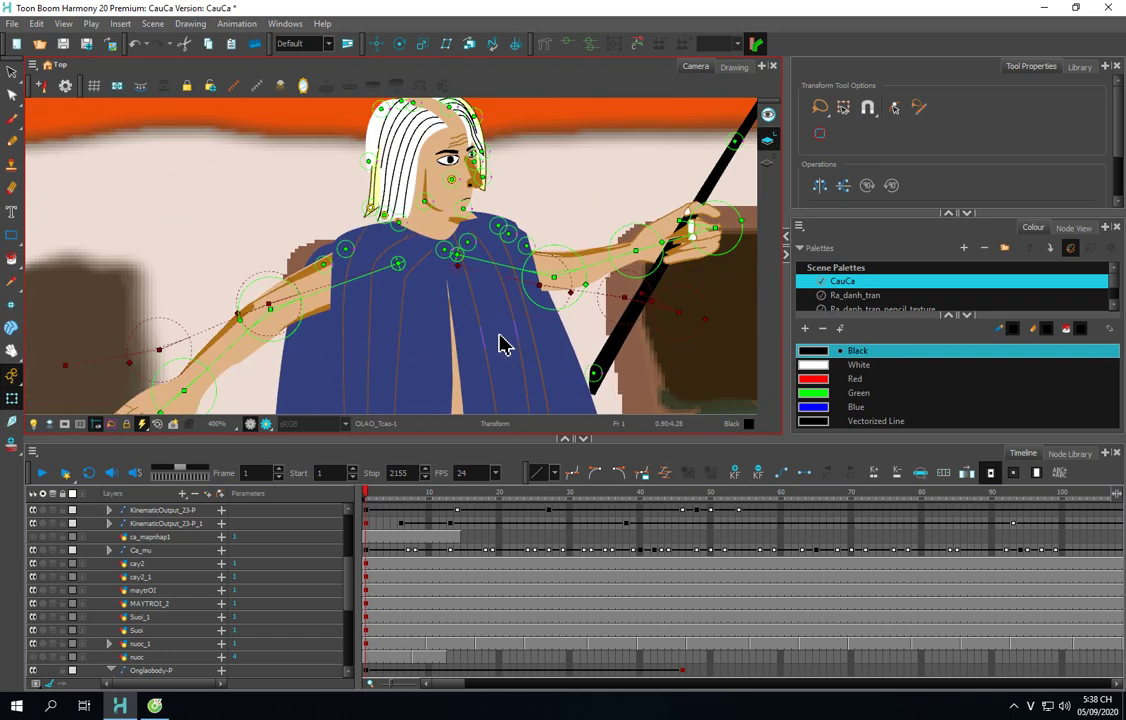
{"action": "scroll", "coordinate": [503, 343], "scroll_direction": "down", "scroll_amount": 2}
{"action": "left_click_drag", "start_coordinate": [502, 346], "coordinate": [427, 268]}
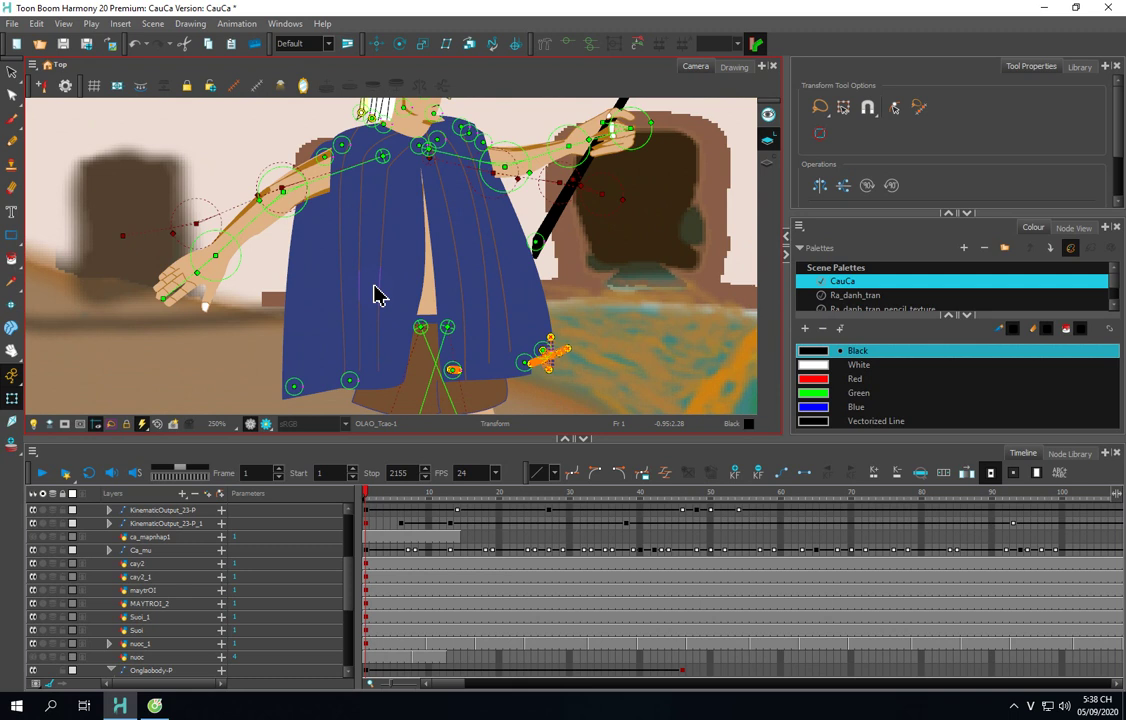
{"action": "scroll", "coordinate": [375, 293], "scroll_direction": "up", "scroll_amount": 3}
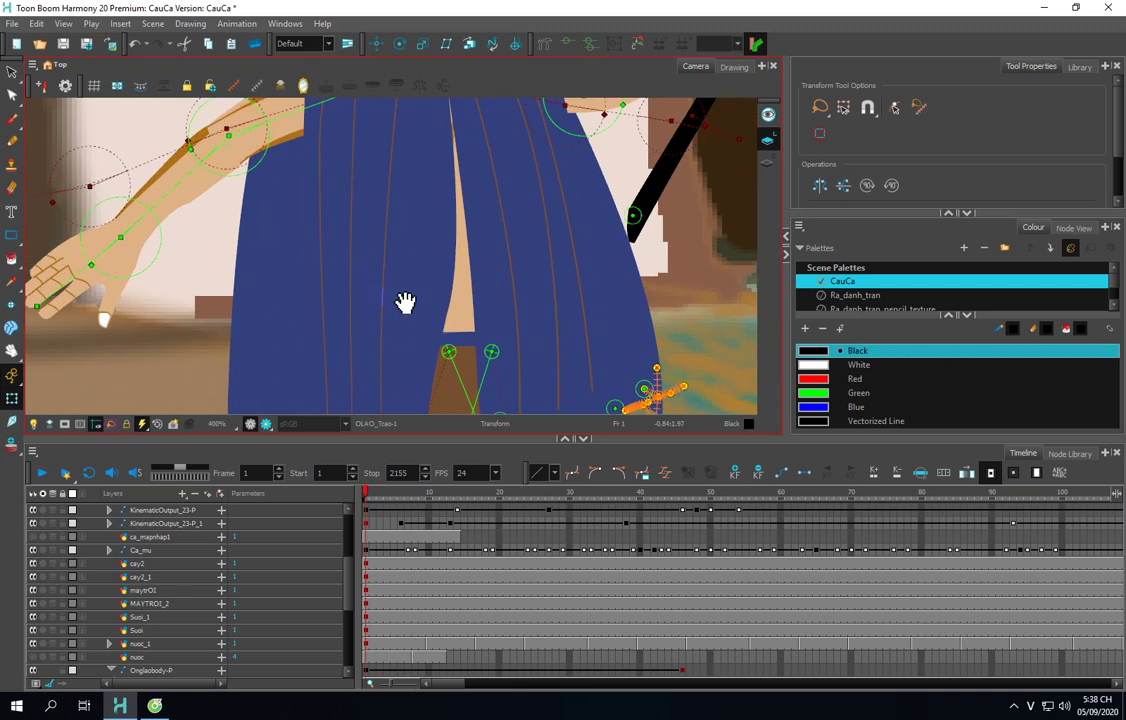
{"action": "scroll", "coordinate": [402, 302], "scroll_direction": "down", "scroll_amount": 3}
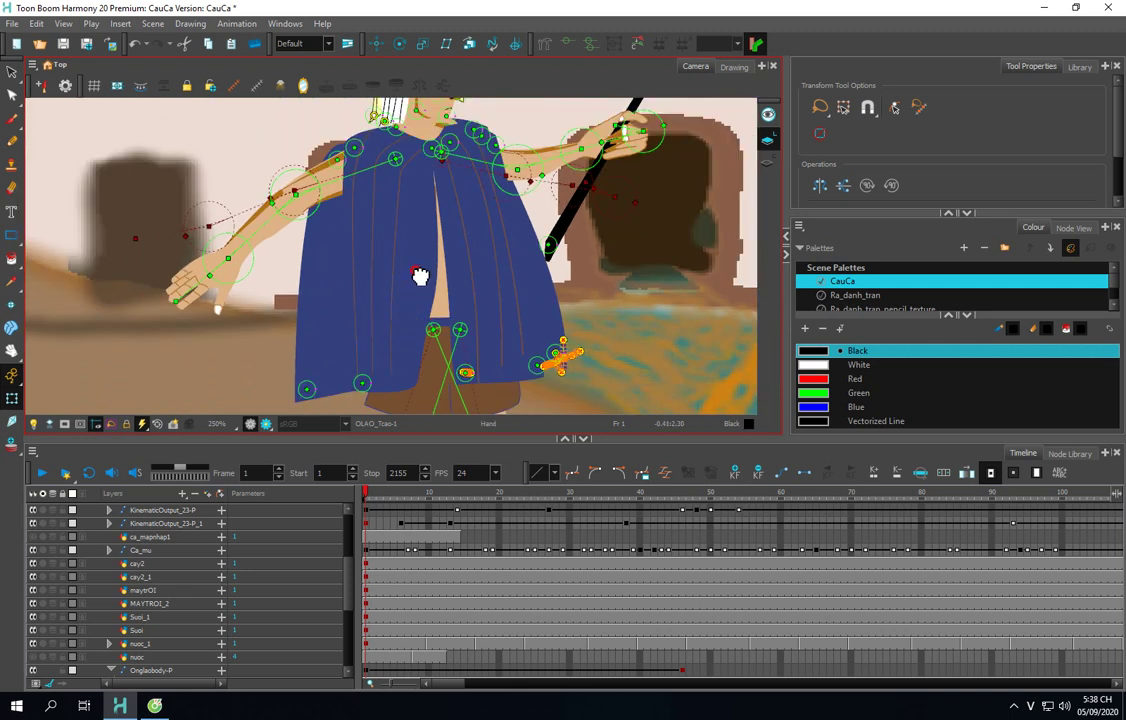
{"action": "left_click_drag", "start_coordinate": [420, 276], "coordinate": [436, 248]}
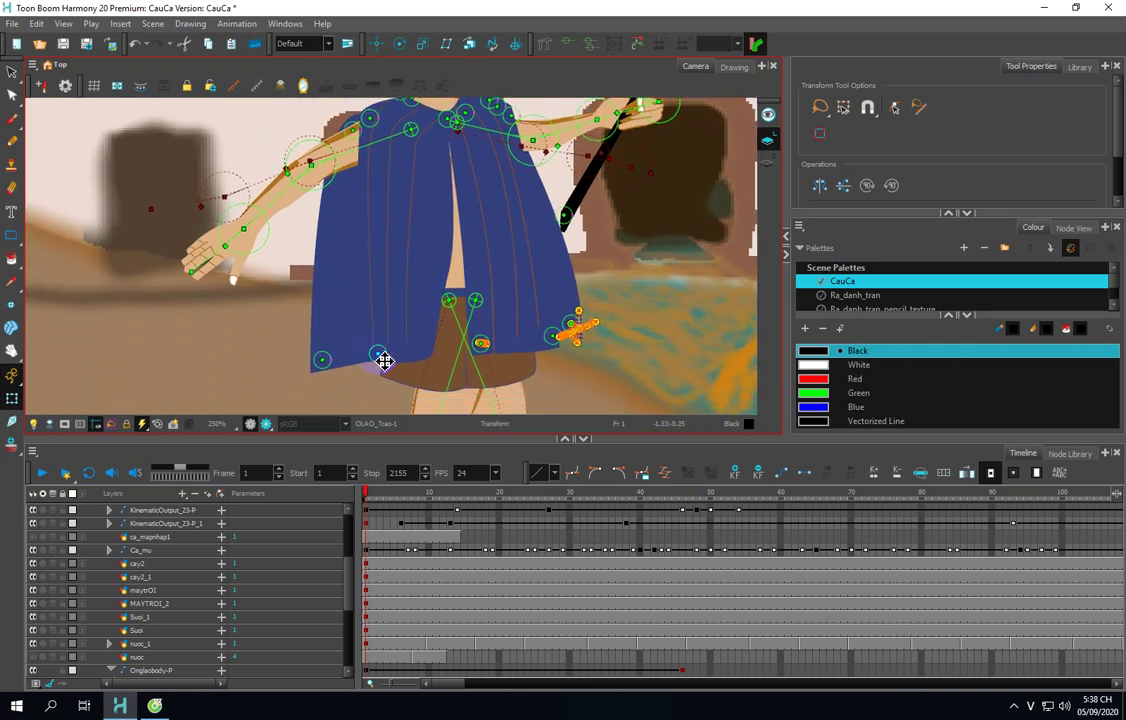
Step: Deform the fisherman's cloak by moving the control points along its lower hem beneath the outstretched empty hand
{"action": "mouse_move", "coordinate": [384, 361]}
{"action": "left_mouse_down"}
{"action": "mouse_move", "coordinate": [367, 349]}
{"action": "mouse_move", "coordinate": [354, 364]}
{"action": "mouse_move", "coordinate": [382, 354]}
{"action": "mouse_move", "coordinate": [368, 340]}
{"action": "mouse_move", "coordinate": [367, 367]}
{"action": "mouse_move", "coordinate": [385, 347]}
{"action": "mouse_move", "coordinate": [364, 337]}
{"action": "mouse_move", "coordinate": [366, 366]}
{"action": "mouse_move", "coordinate": [392, 337]}
{"action": "mouse_move", "coordinate": [367, 354]}
{"action": "mouse_move", "coordinate": [373, 336]}
{"action": "left_mouse_up"}
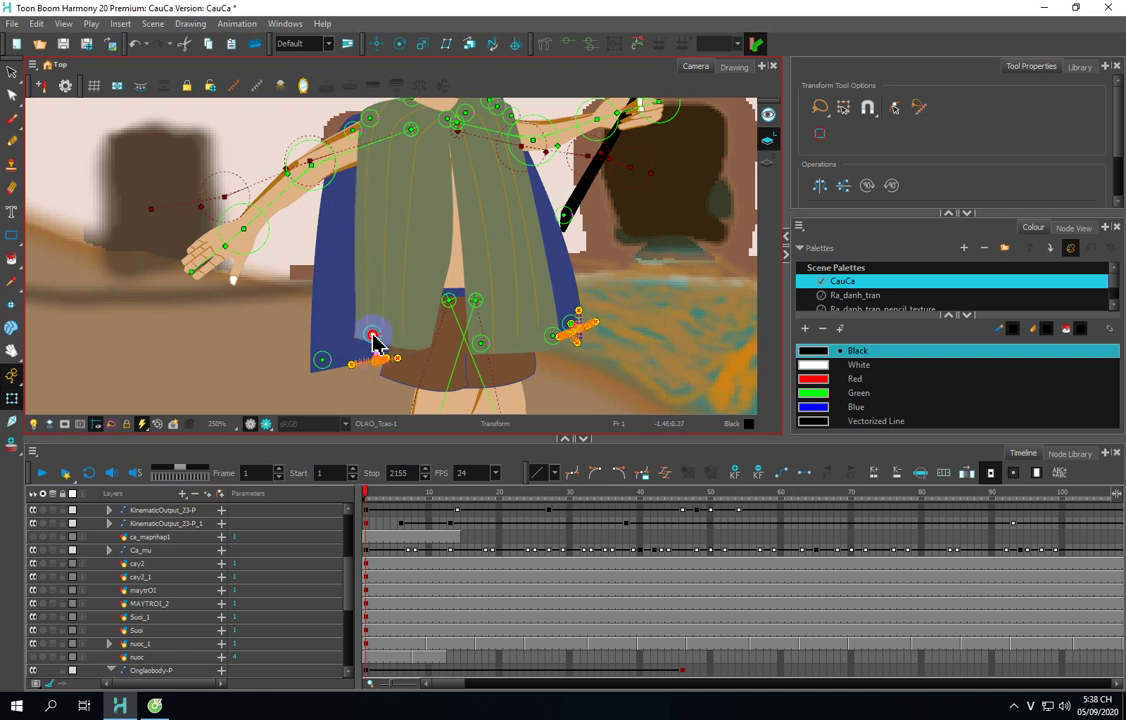
{"action": "left_click_drag", "start_coordinate": [375, 343], "coordinate": [342, 332]}
{"action": "scroll", "coordinate": [485, 367], "scroll_direction": "down", "scroll_amount": 5}
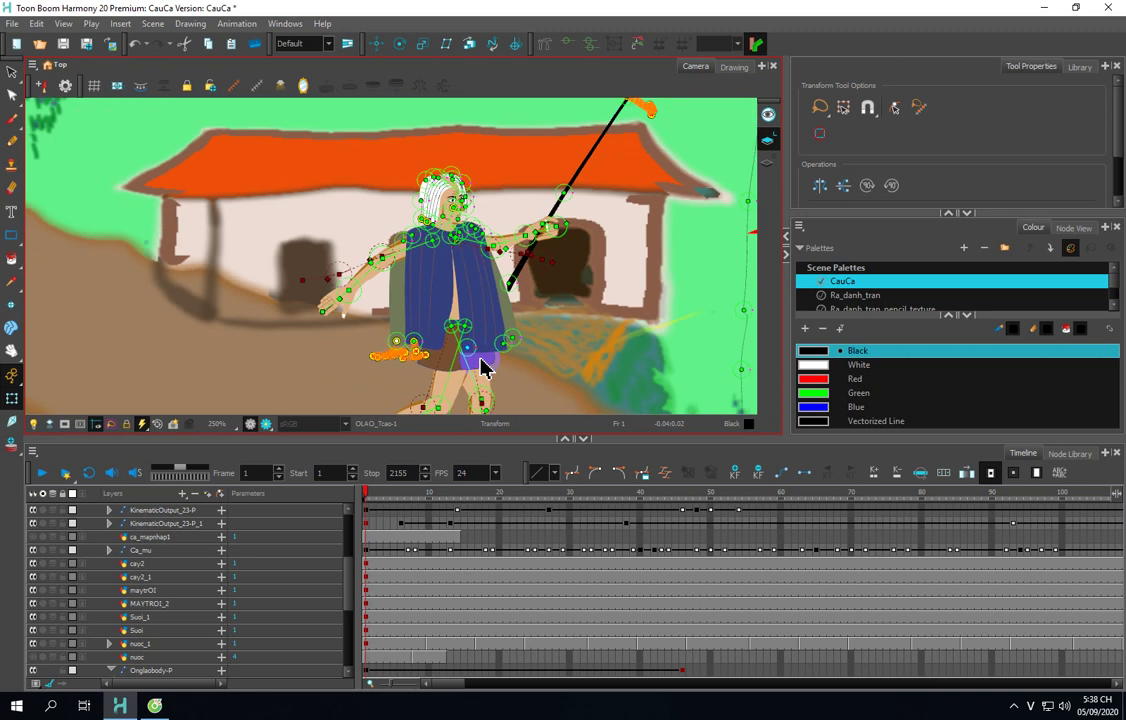
Step: Display the shorts' rig with the Rigging tool, and shift the control point at their rear lower hem with the Transform tool
{"action": "scroll", "coordinate": [495, 367], "scroll_direction": "up", "scroll_amount": 4}
{"action": "left_click_drag", "start_coordinate": [477, 354], "coordinate": [403, 276]}
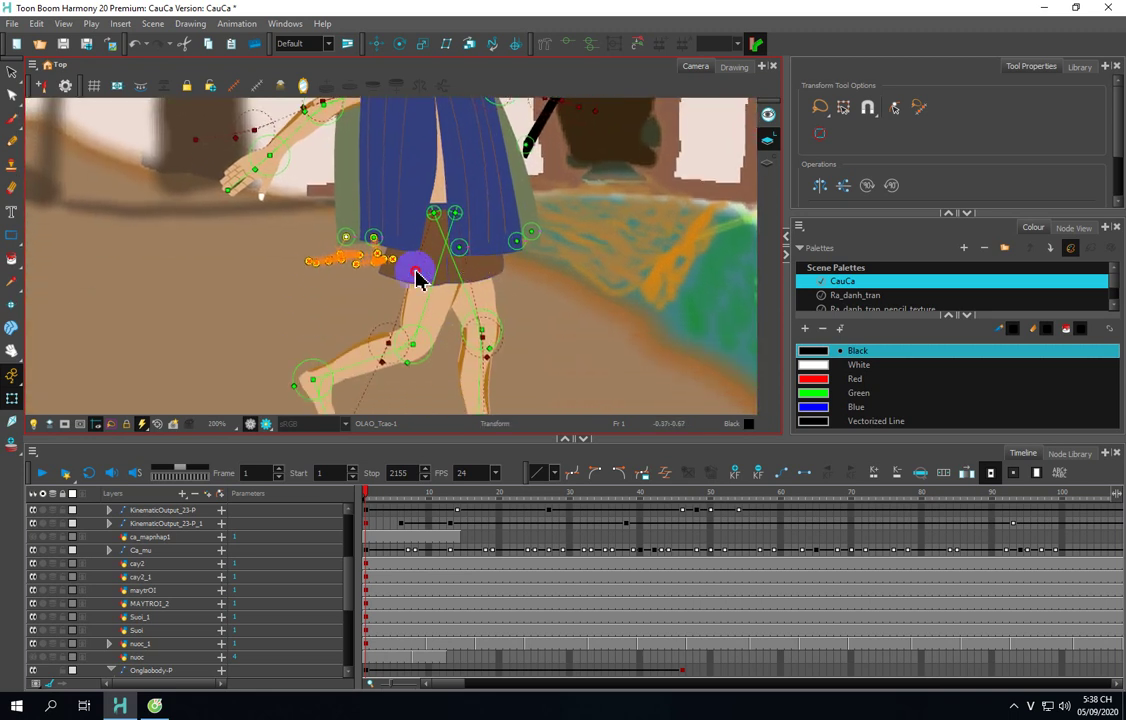
{"action": "left_click", "coordinate": [411, 283]}
{"action": "left_click", "coordinate": [545, 46]}
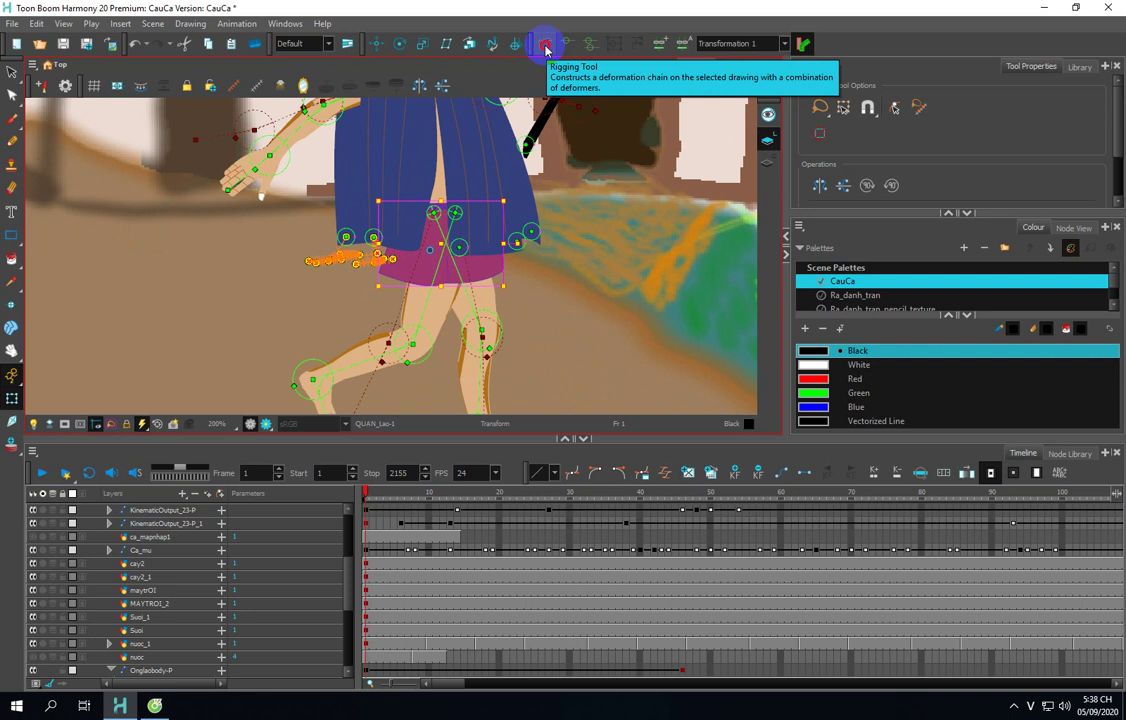
{"action": "left_click", "coordinate": [545, 46]}
{"action": "scroll", "coordinate": [395, 307], "scroll_direction": "up", "scroll_amount": 2}
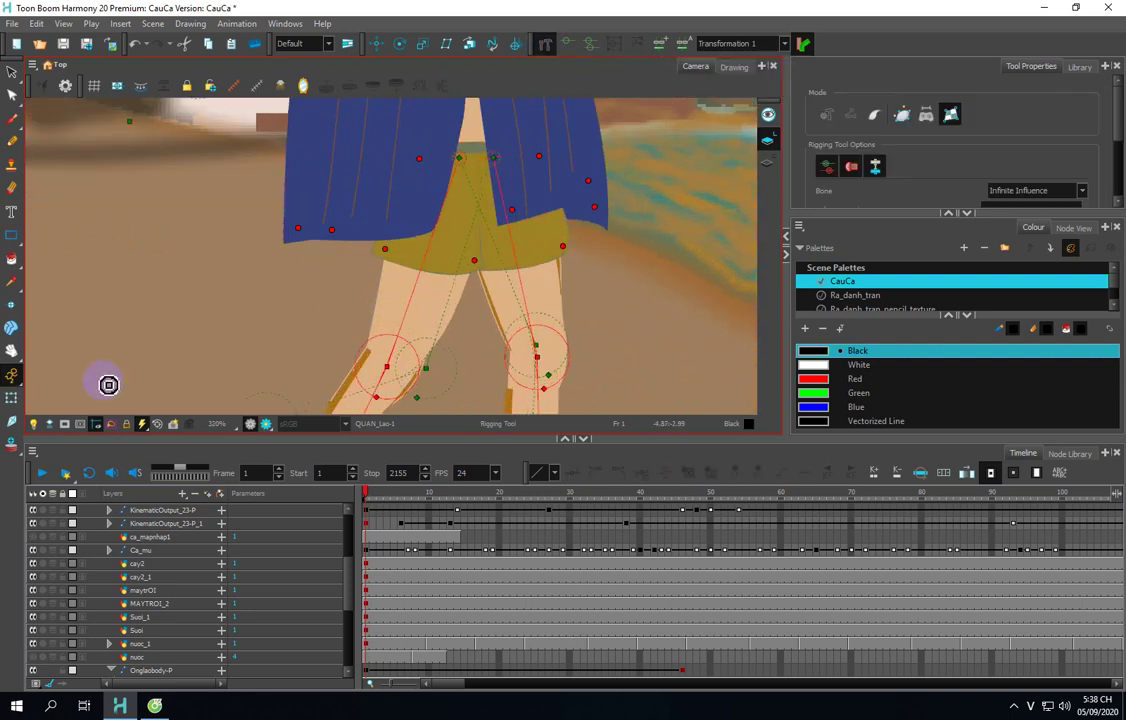
{"action": "left_click", "coordinate": [11, 399]}
{"action": "left_click", "coordinate": [398, 241]}
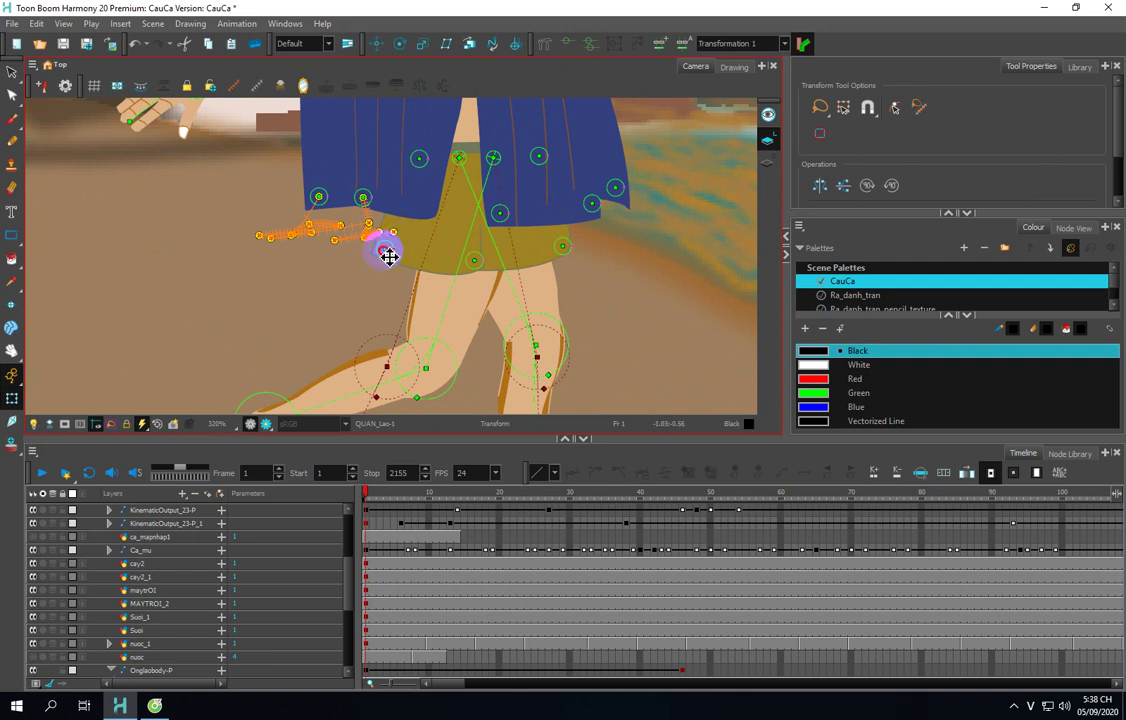
{"action": "mouse_move", "coordinate": [376, 275]}
{"action": "left_mouse_down"}
{"action": "mouse_move", "coordinate": [373, 247]}
{"action": "mouse_move", "coordinate": [387, 266]}
{"action": "mouse_move", "coordinate": [395, 251]}
{"action": "mouse_move", "coordinate": [383, 272]}
{"action": "left_mouse_up"}
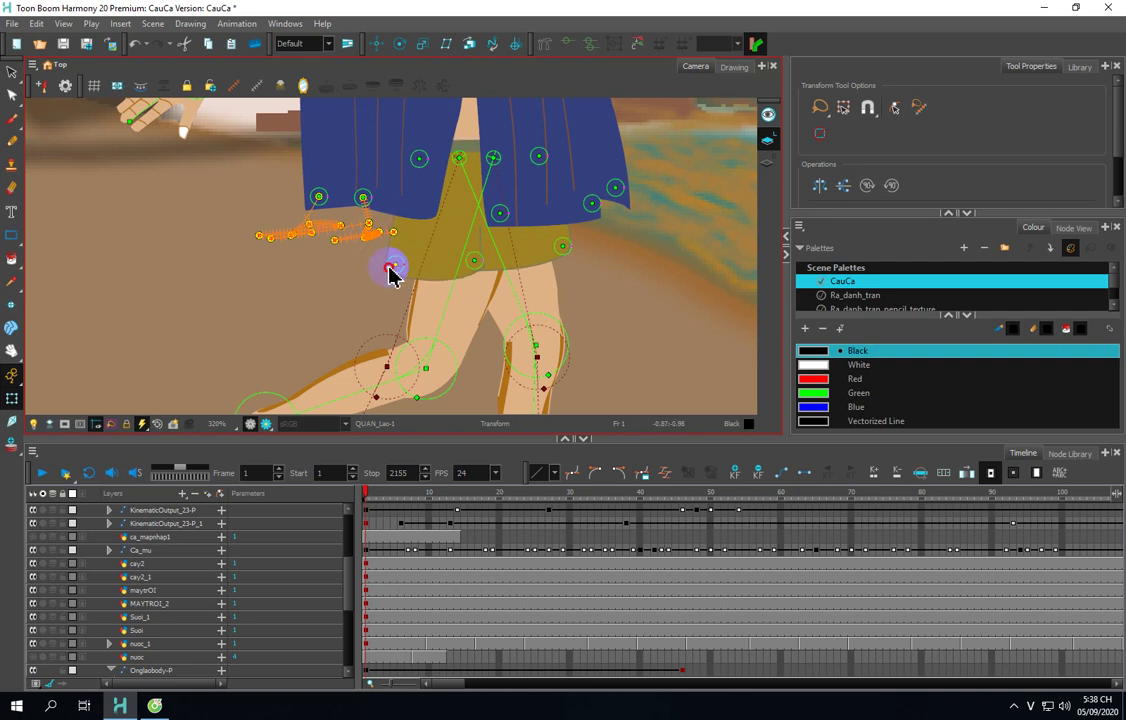
Step: Swing the fisherman's raised back leg slightly forward by moving its thigh bone
{"action": "scroll", "coordinate": [540, 285], "scroll_direction": "down", "scroll_amount": 3}
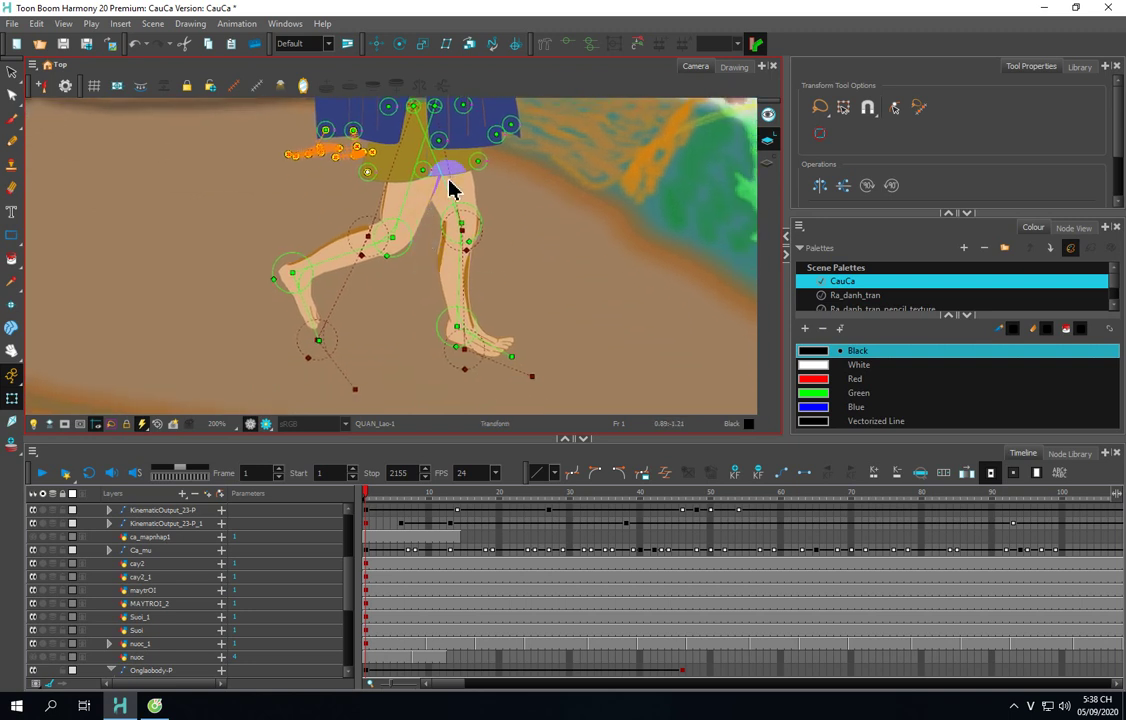
{"action": "scroll", "coordinate": [432, 233], "scroll_direction": "up", "scroll_amount": 2}
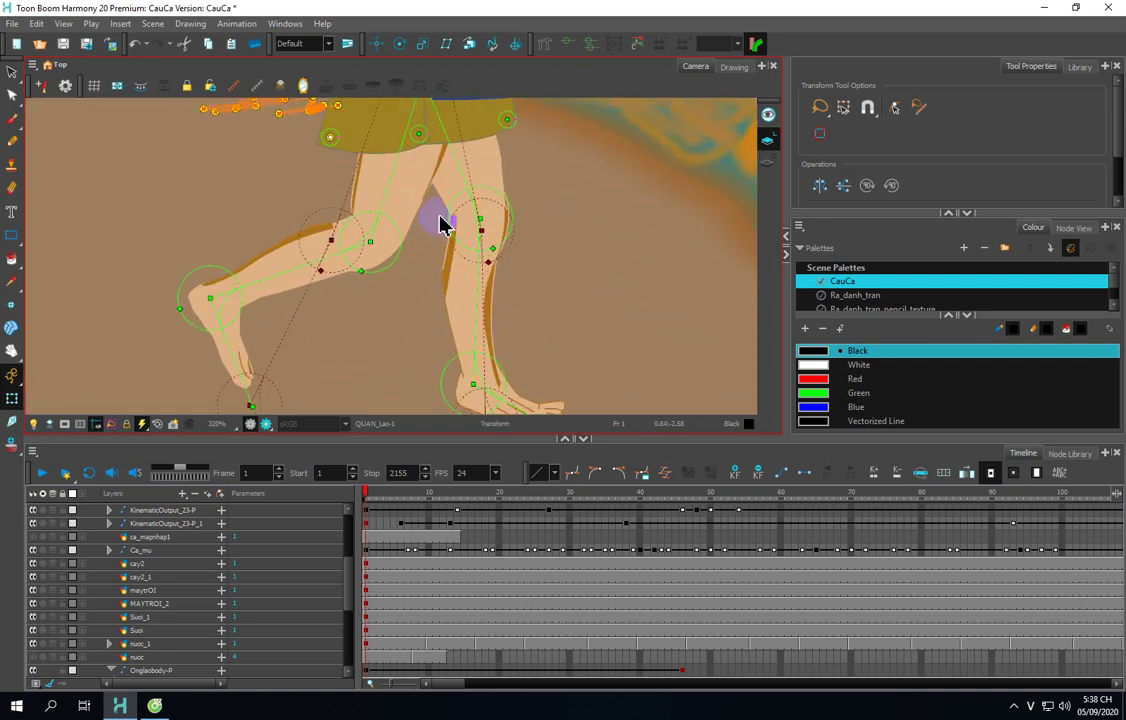
{"action": "scroll", "coordinate": [442, 220], "scroll_direction": "down", "scroll_amount": 2}
{"action": "scroll", "coordinate": [450, 205], "scroll_direction": "up", "scroll_amount": 1}
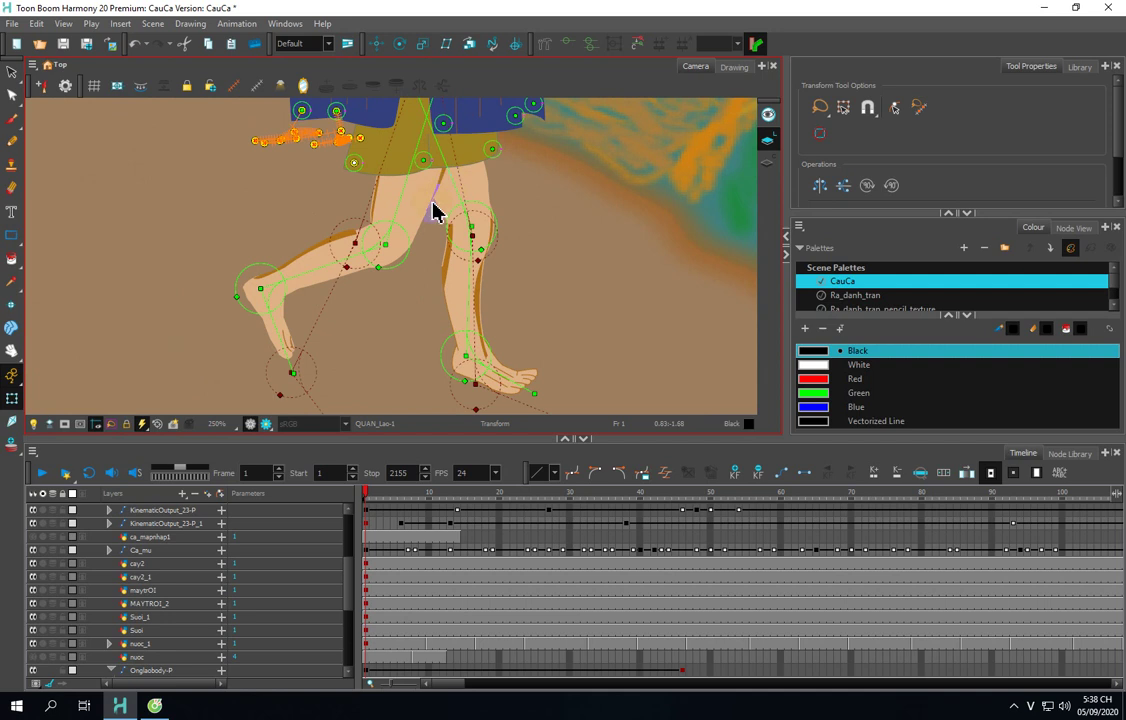
{"action": "mouse_move", "coordinate": [399, 199]}
{"action": "left_mouse_down"}
{"action": "mouse_move", "coordinate": [382, 191]}
{"action": "mouse_move", "coordinate": [427, 211]}
{"action": "mouse_move", "coordinate": [380, 210]}
{"action": "mouse_move", "coordinate": [417, 219]}
{"action": "mouse_move", "coordinate": [385, 219]}
{"action": "mouse_move", "coordinate": [417, 221]}
{"action": "mouse_move", "coordinate": [402, 221]}
{"action": "left_mouse_up"}
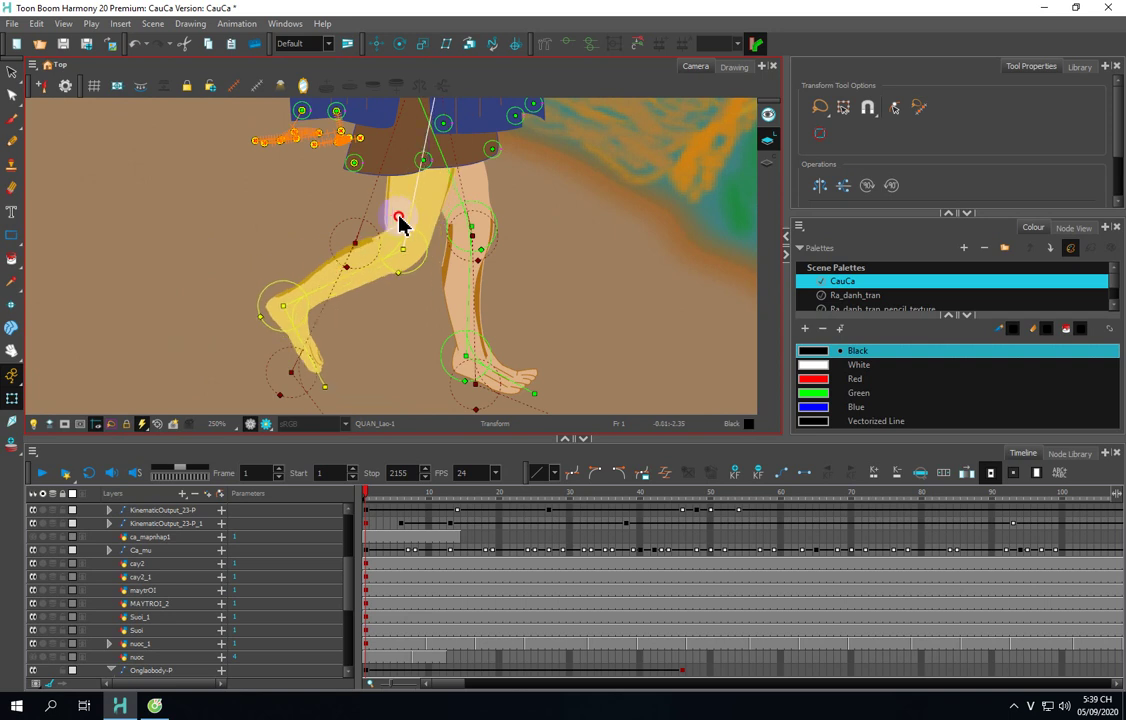
Step: Examine the bones of the rod-holding arm and the control points along the fishing rod
{"action": "scroll", "coordinate": [523, 226], "scroll_direction": "down", "scroll_amount": 2}
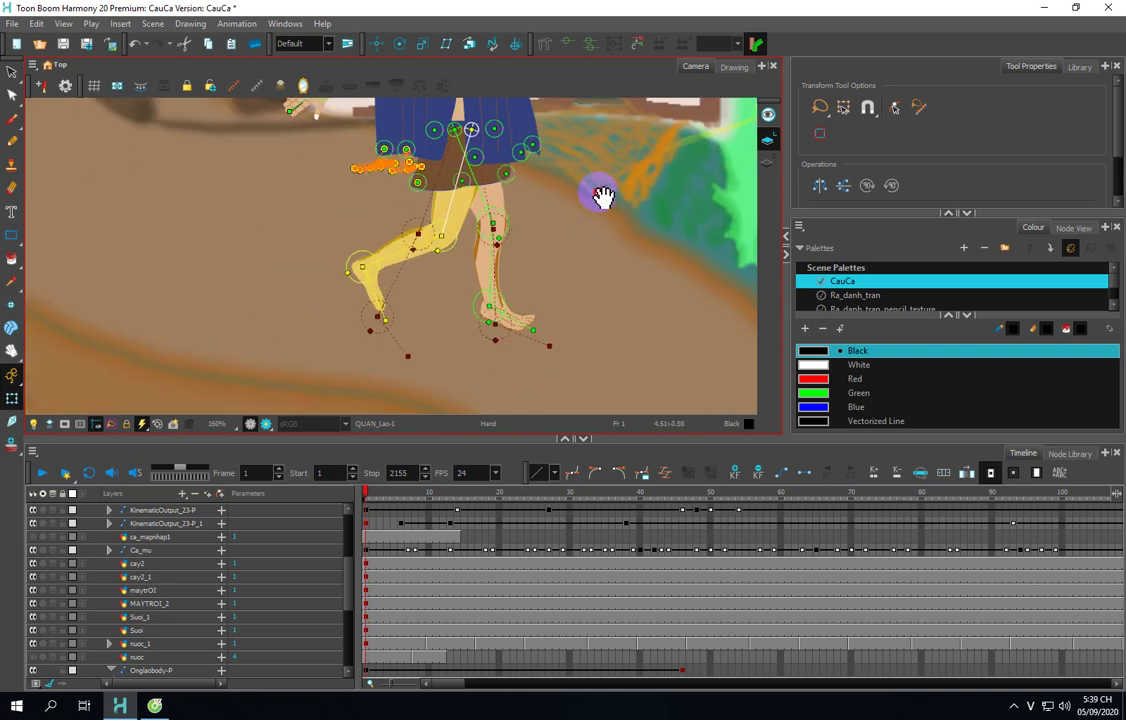
{"action": "left_click_drag", "start_coordinate": [603, 197], "coordinate": [480, 315]}
{"action": "scroll", "coordinate": [538, 250], "scroll_direction": "up", "scroll_amount": 2}
{"action": "scroll", "coordinate": [490, 300], "scroll_direction": "up", "scroll_amount": 2}
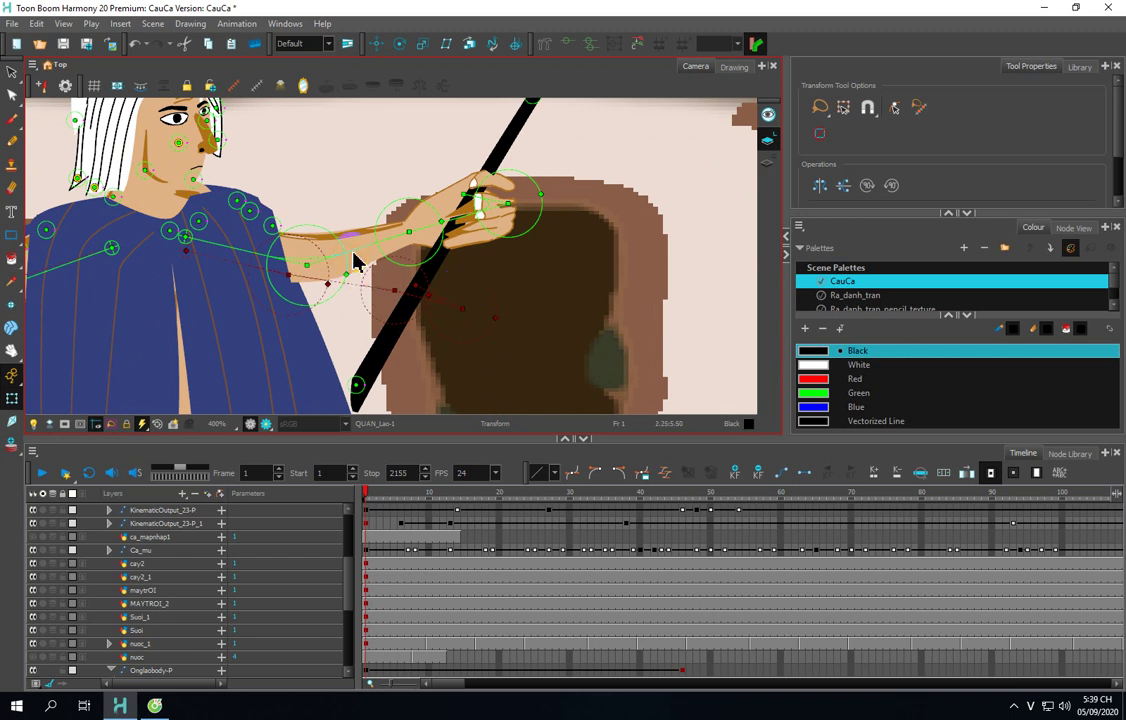
{"action": "left_click", "coordinate": [530, 165]}
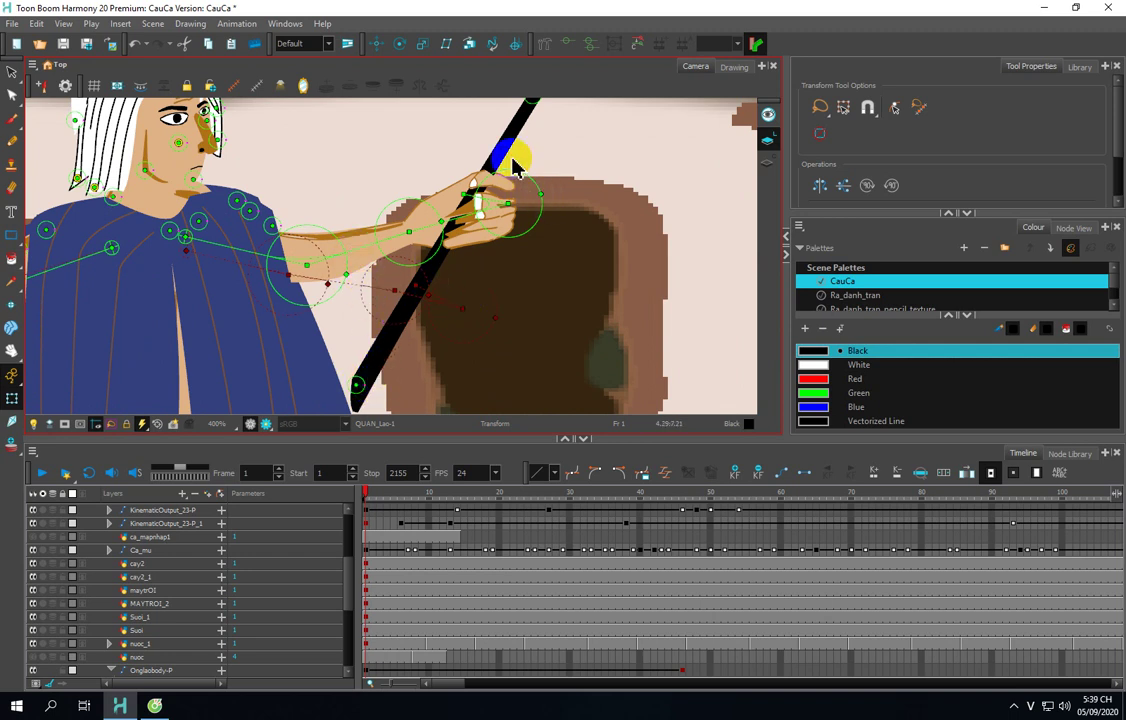
{"action": "scroll", "coordinate": [643, 221], "scroll_direction": "down", "scroll_amount": 3}
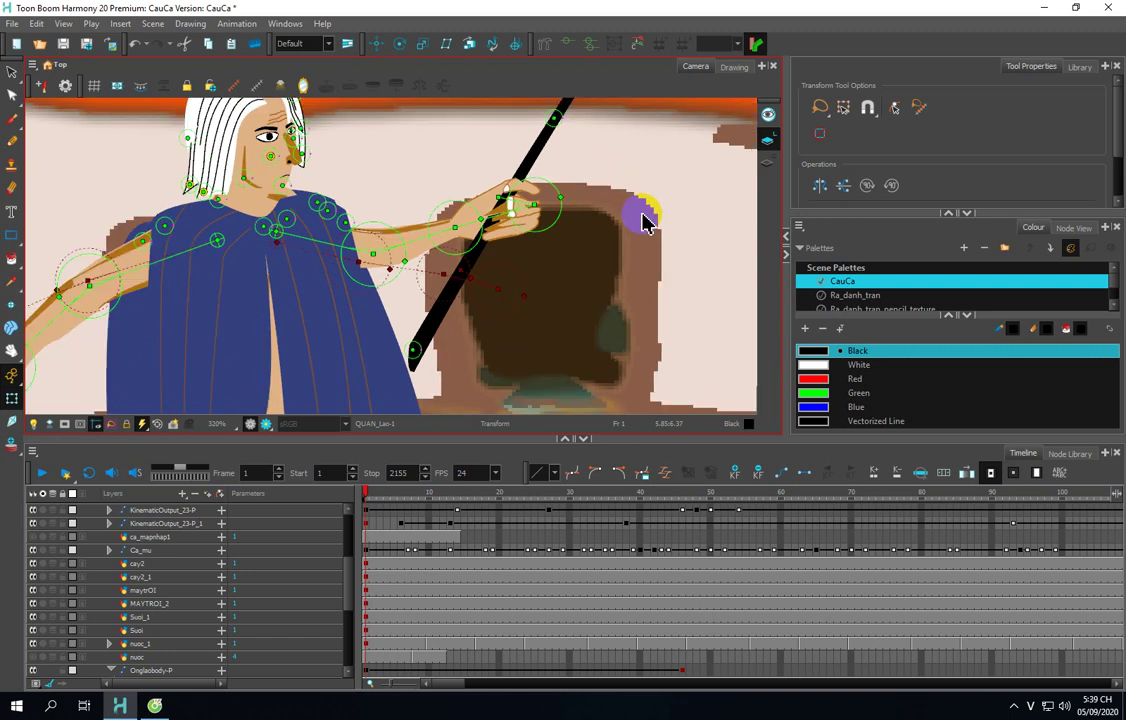
{"action": "left_click_drag", "start_coordinate": [643, 221], "coordinate": [533, 201]}
{"action": "scroll", "coordinate": [596, 292], "scroll_direction": "up", "scroll_amount": 4}
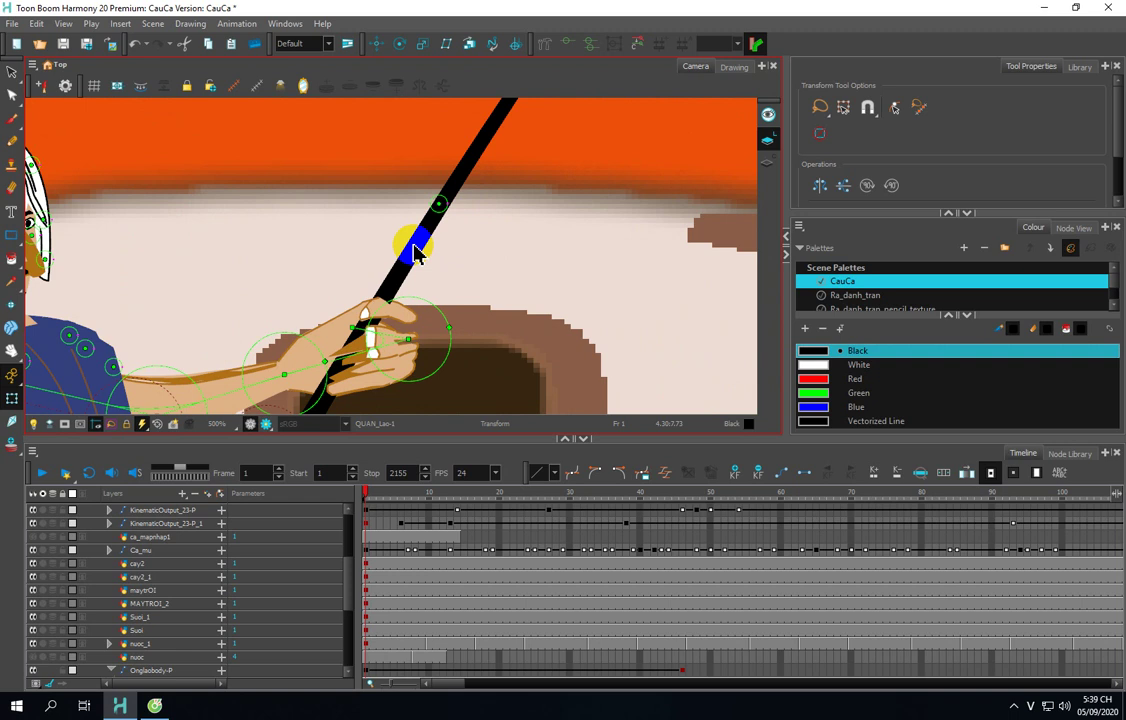
{"action": "scroll", "coordinate": [415, 253], "scroll_direction": "down", "scroll_amount": 4}
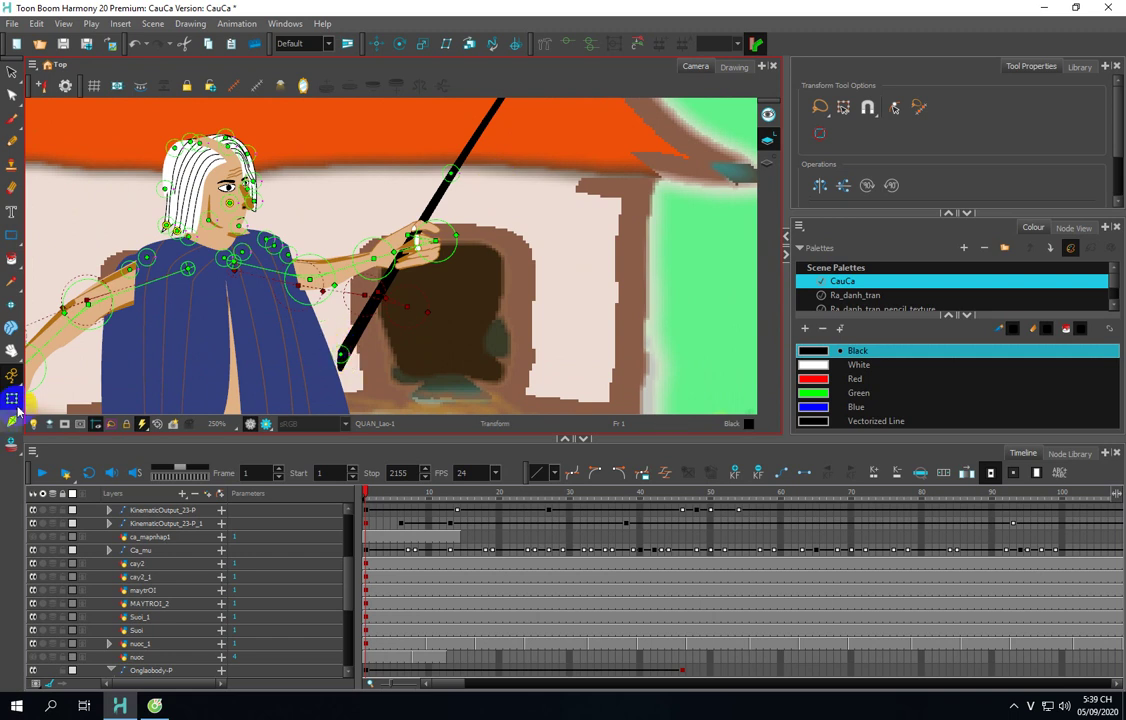
Step: Show the fishing rod's rig in Free Form mode and shift its control point above the roof corner with the Transform tool
{"action": "left_click", "coordinate": [543, 45]}
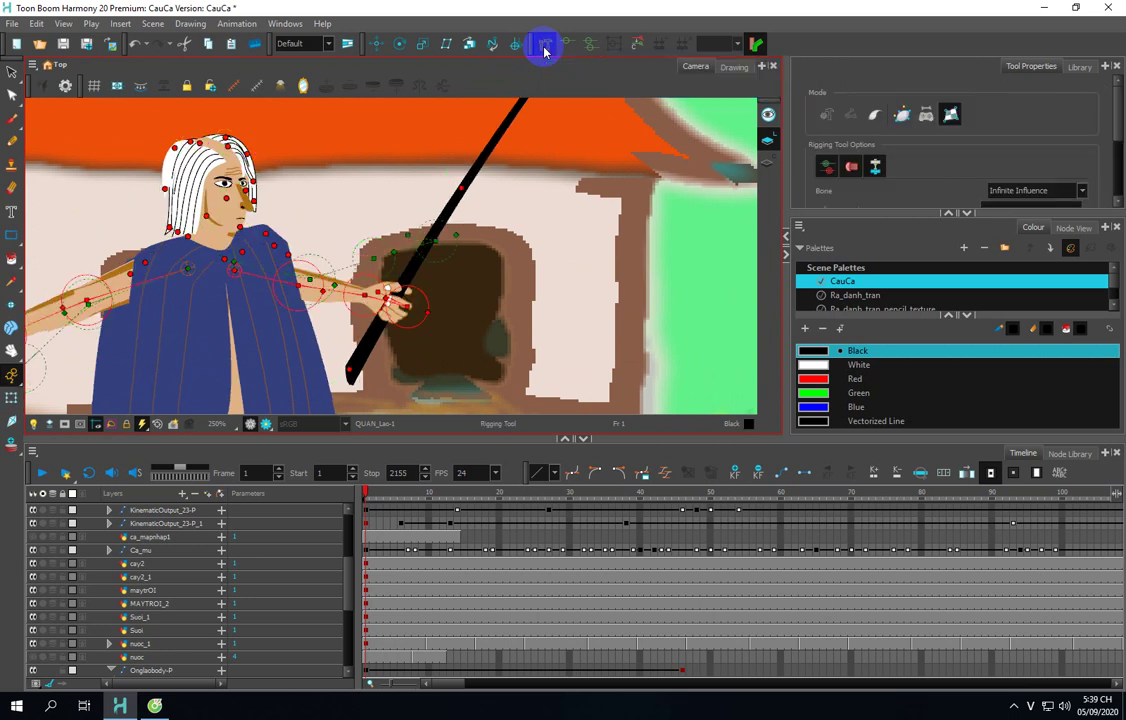
{"action": "left_click", "coordinate": [949, 118]}
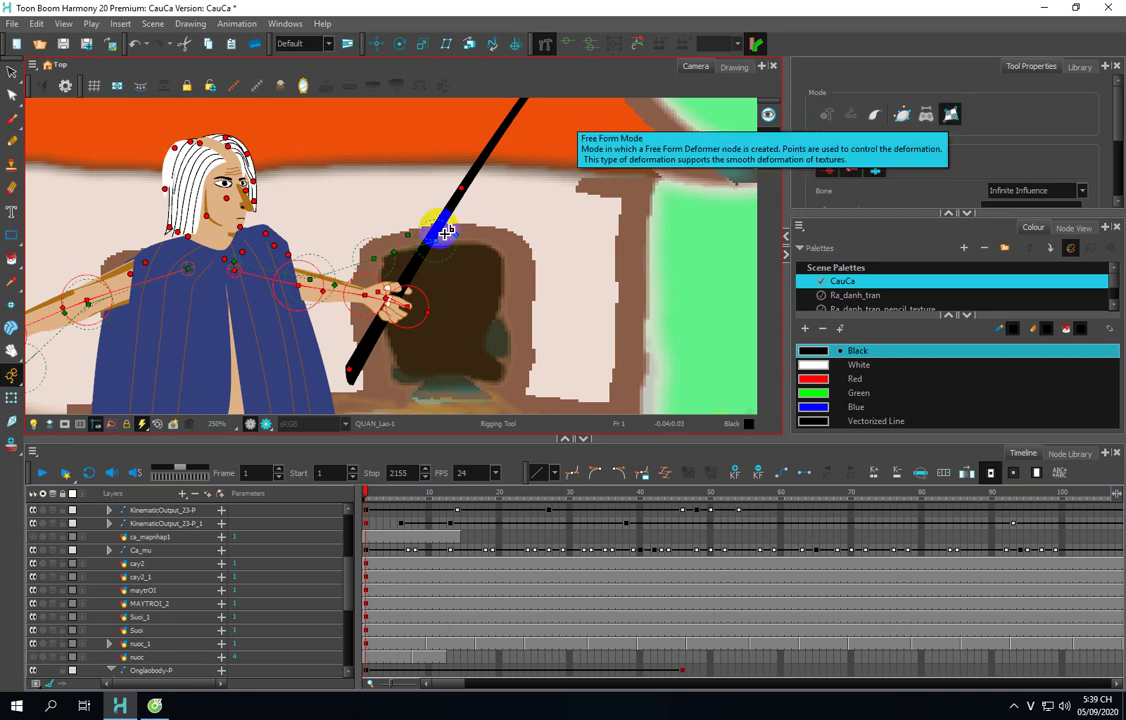
{"action": "scroll", "coordinate": [465, 206], "scroll_direction": "down", "scroll_amount": 2}
{"action": "left_click_drag", "start_coordinate": [558, 171], "coordinate": [502, 210]}
{"action": "left_click", "coordinate": [503, 210]}
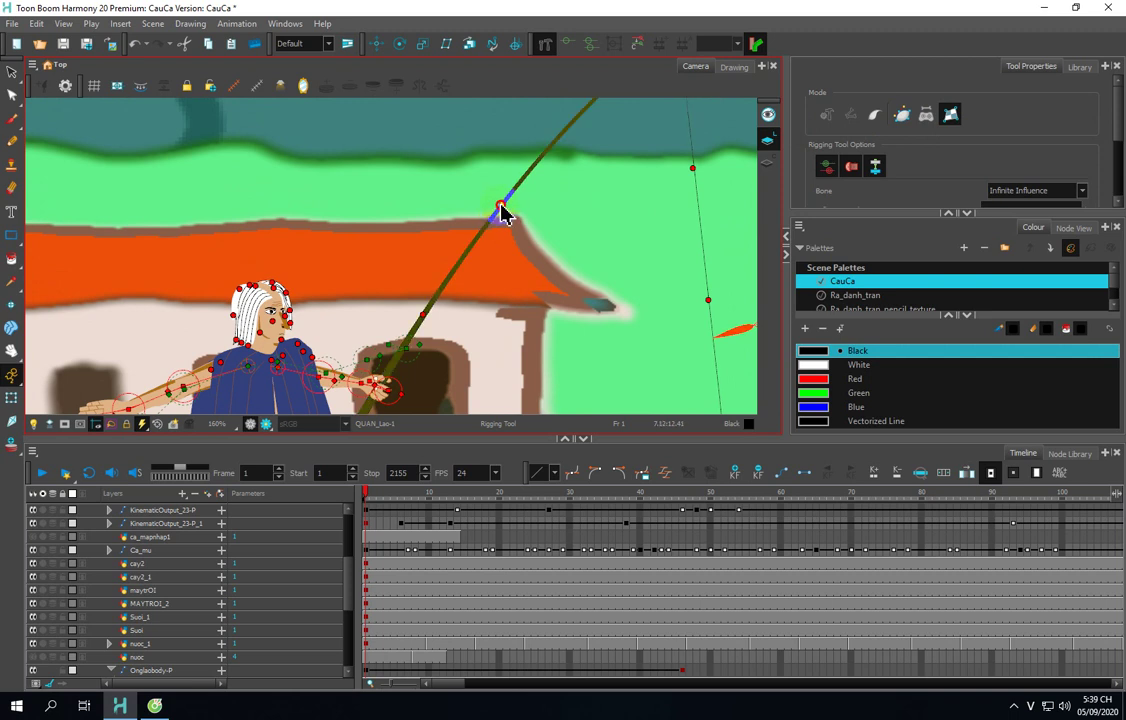
{"action": "left_click", "coordinate": [11, 398]}
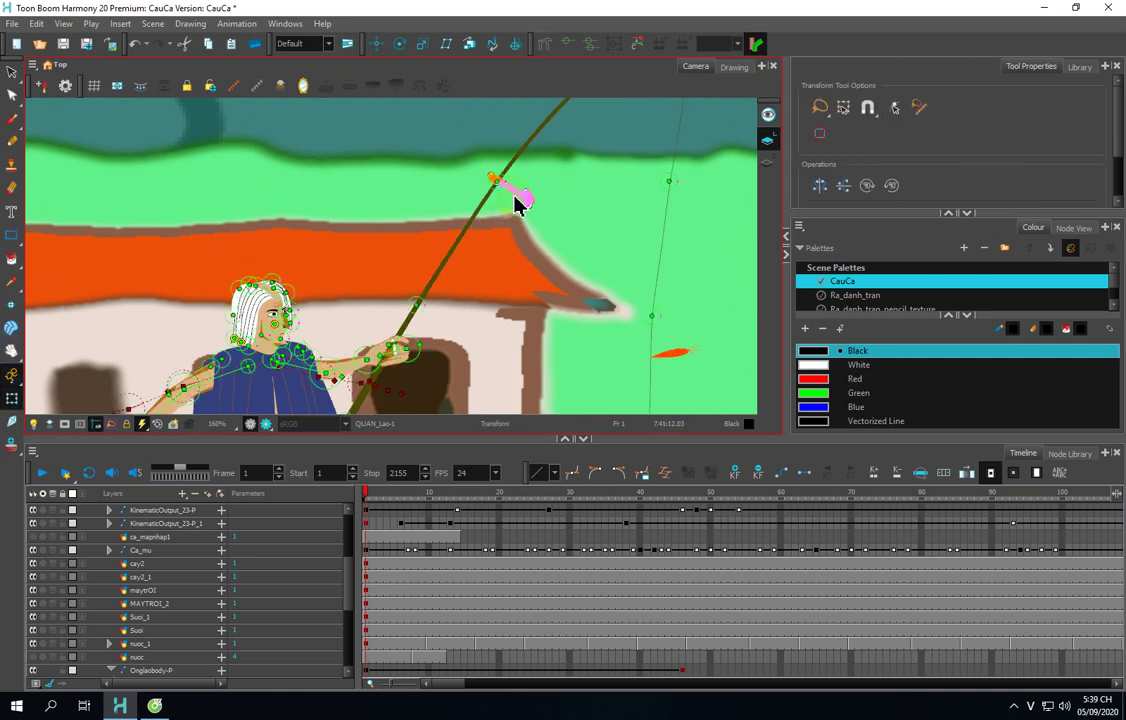
{"action": "mouse_move", "coordinate": [500, 195]}
{"action": "left_mouse_down"}
{"action": "mouse_move", "coordinate": [488, 181]}
{"action": "mouse_move", "coordinate": [515, 216]}
{"action": "mouse_move", "coordinate": [480, 188]}
{"action": "mouse_move", "coordinate": [515, 216]}
{"action": "mouse_move", "coordinate": [494, 186]}
{"action": "left_mouse_up"}
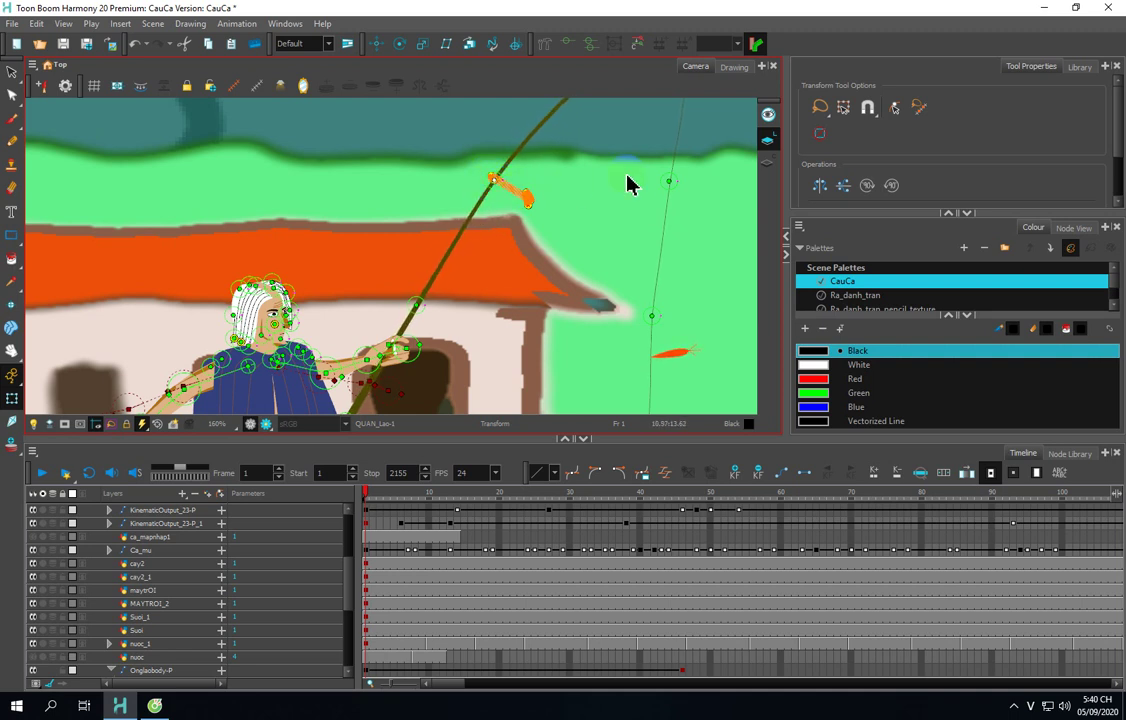
Step: Examine the free-form control points with the Rigging tool along the fishing rod, down the line and on the hook beside the small fish
{"action": "left_click", "coordinate": [543, 46]}
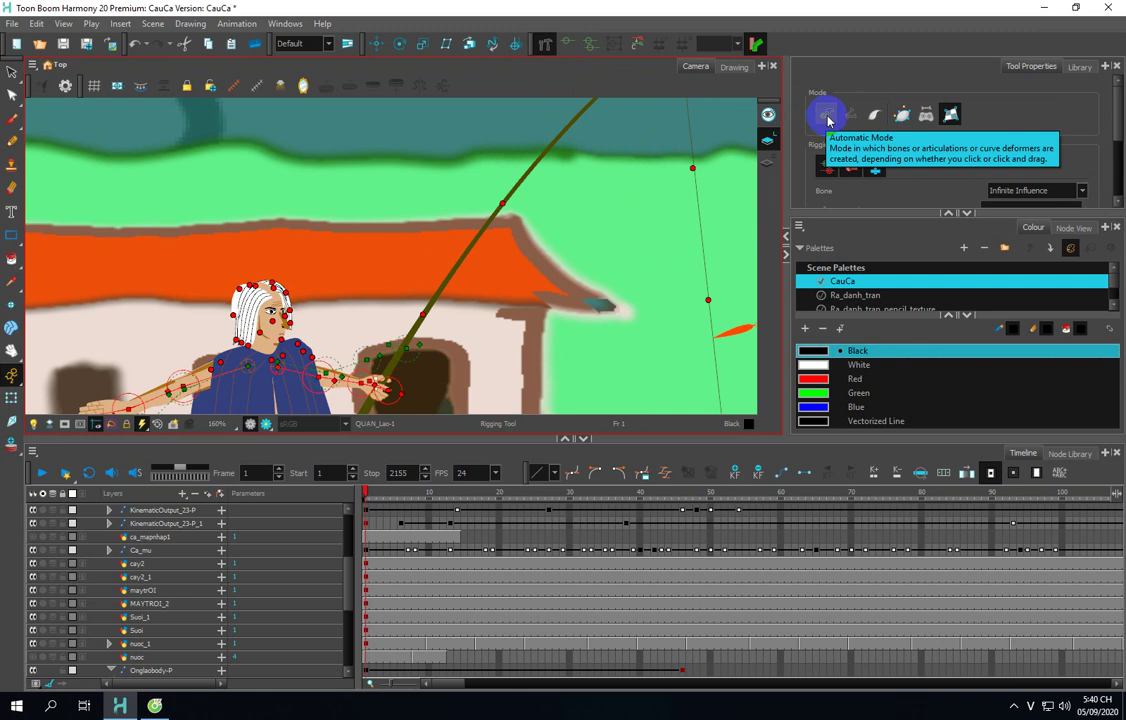
{"action": "left_click", "coordinate": [511, 240]}
{"action": "scroll", "coordinate": [511, 240], "scroll_direction": "up", "scroll_amount": 1}
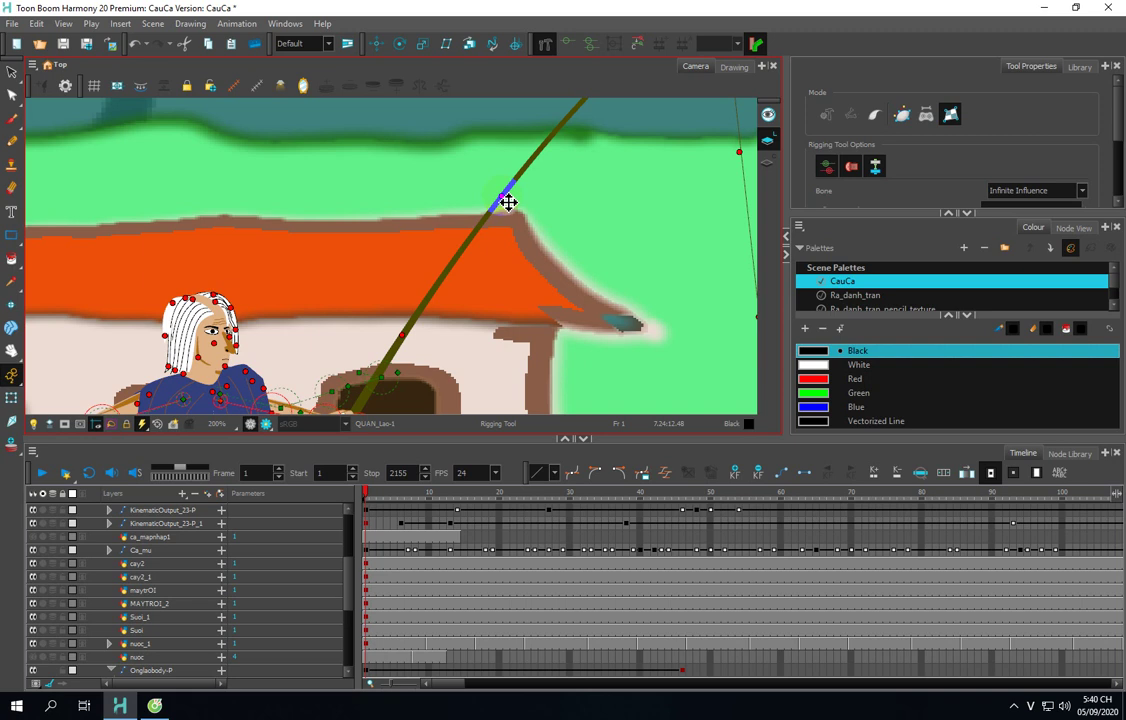
{"action": "scroll", "coordinate": [641, 309], "scroll_direction": "down", "scroll_amount": 3}
{"action": "left_click_drag", "start_coordinate": [694, 329], "coordinate": [631, 257]}
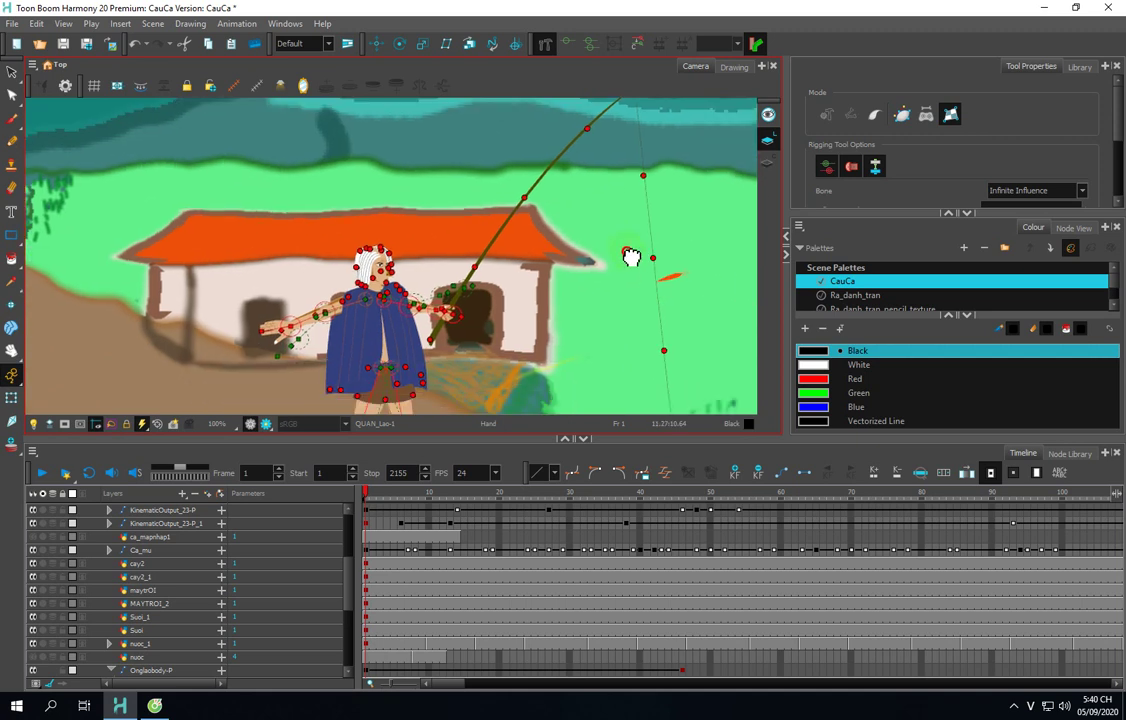
{"action": "scroll", "coordinate": [631, 257], "scroll_direction": "up", "scroll_amount": 2}
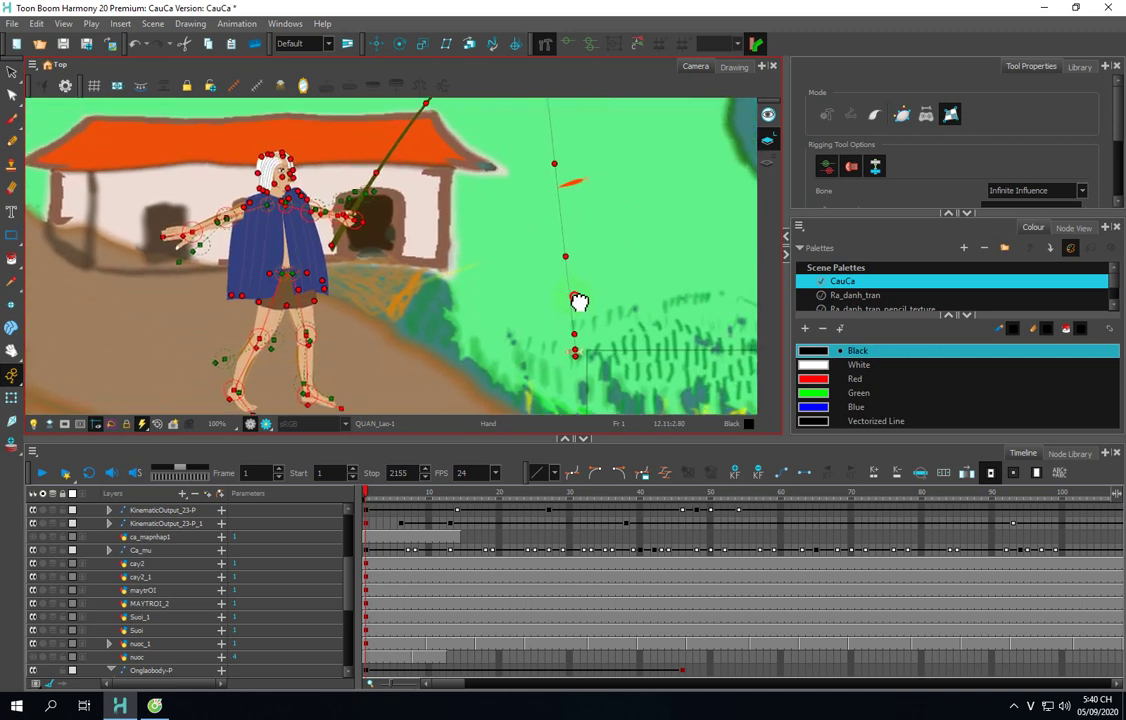
{"action": "left_click_drag", "start_coordinate": [579, 301], "coordinate": [579, 311]}
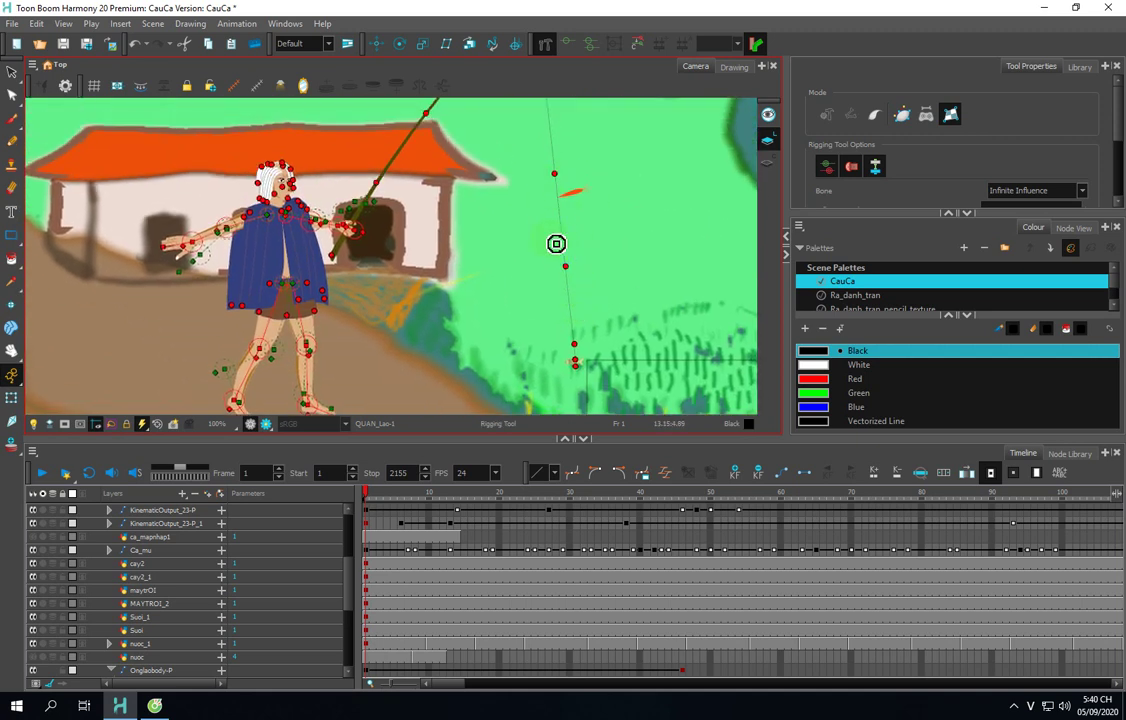
{"action": "scroll", "coordinate": [560, 236], "scroll_direction": "up", "scroll_amount": 1}
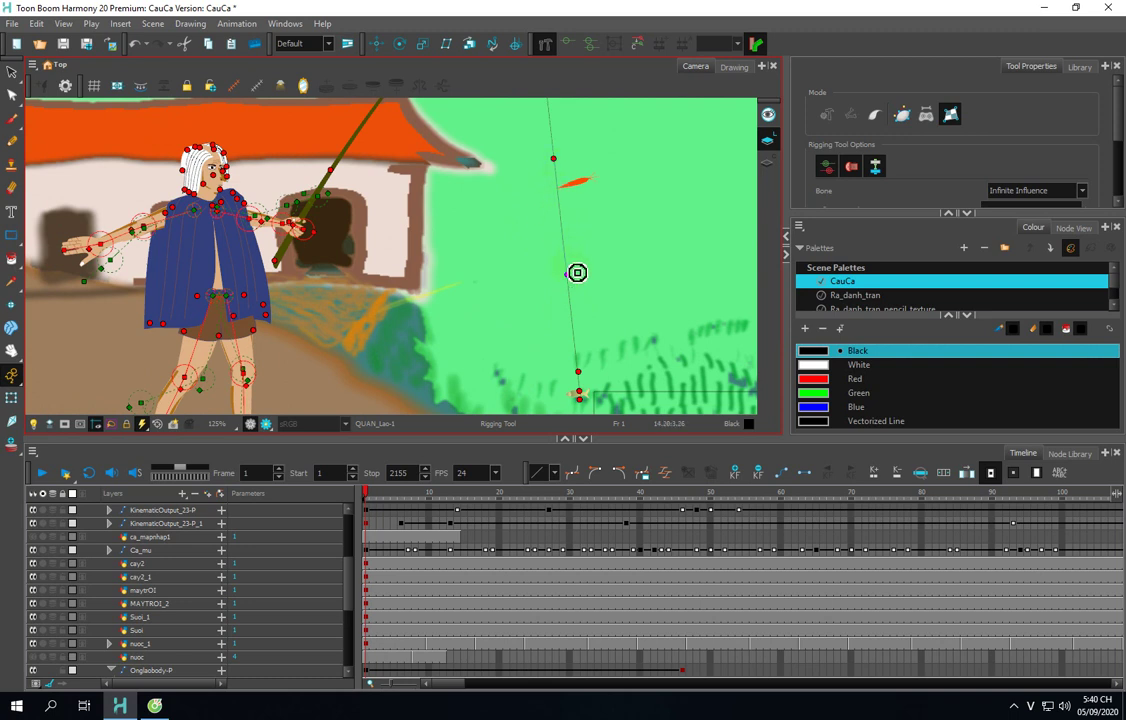
{"action": "scroll", "coordinate": [577, 272], "scroll_direction": "down", "scroll_amount": 2}
{"action": "scroll", "coordinate": [593, 319], "scroll_direction": "up", "scroll_amount": 3}
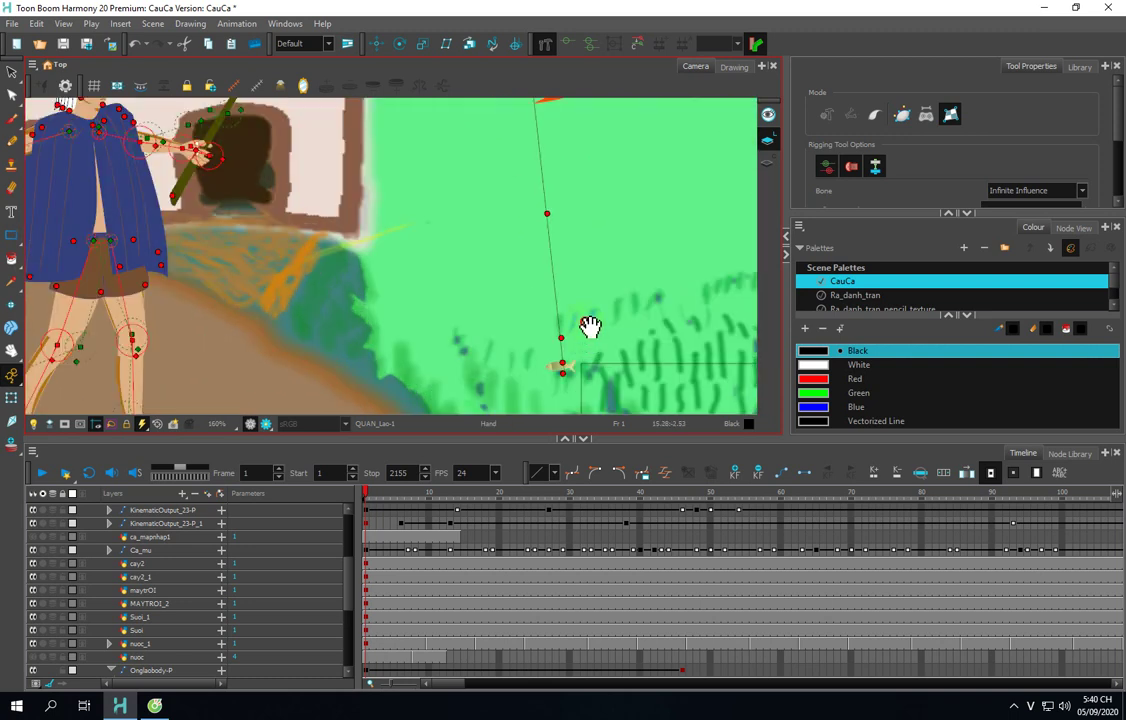
{"action": "scroll", "coordinate": [590, 327], "scroll_direction": "up", "scroll_amount": 5}
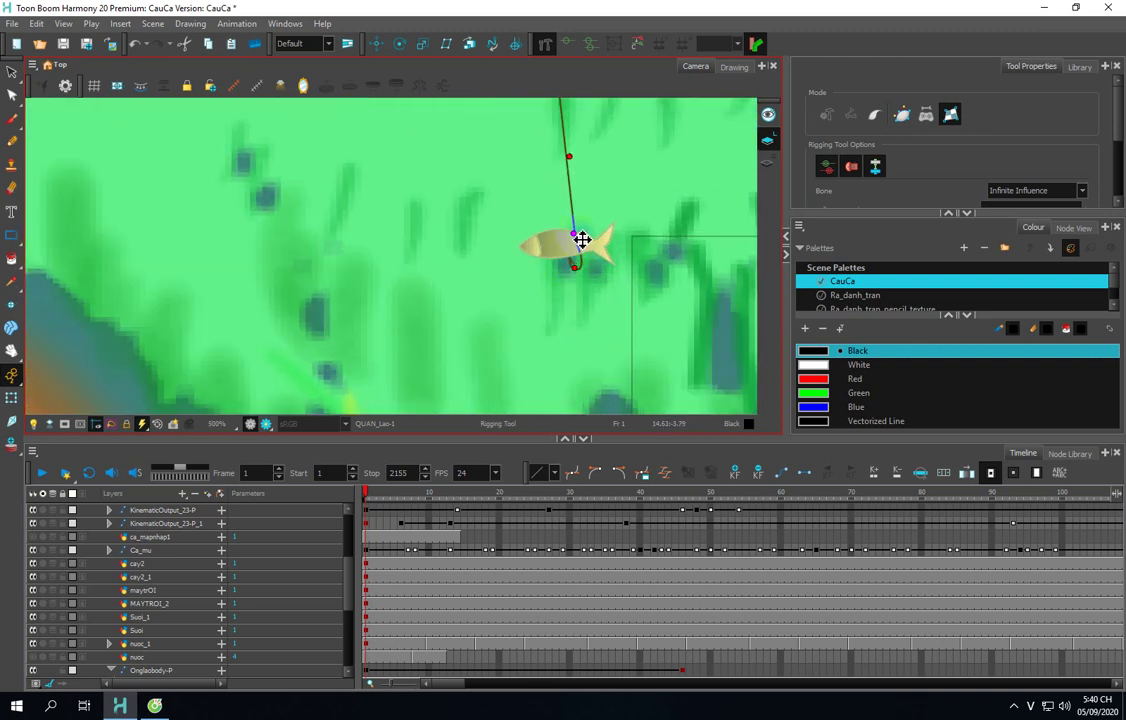
{"action": "scroll", "coordinate": [575, 244], "scroll_direction": "up", "scroll_amount": 3}
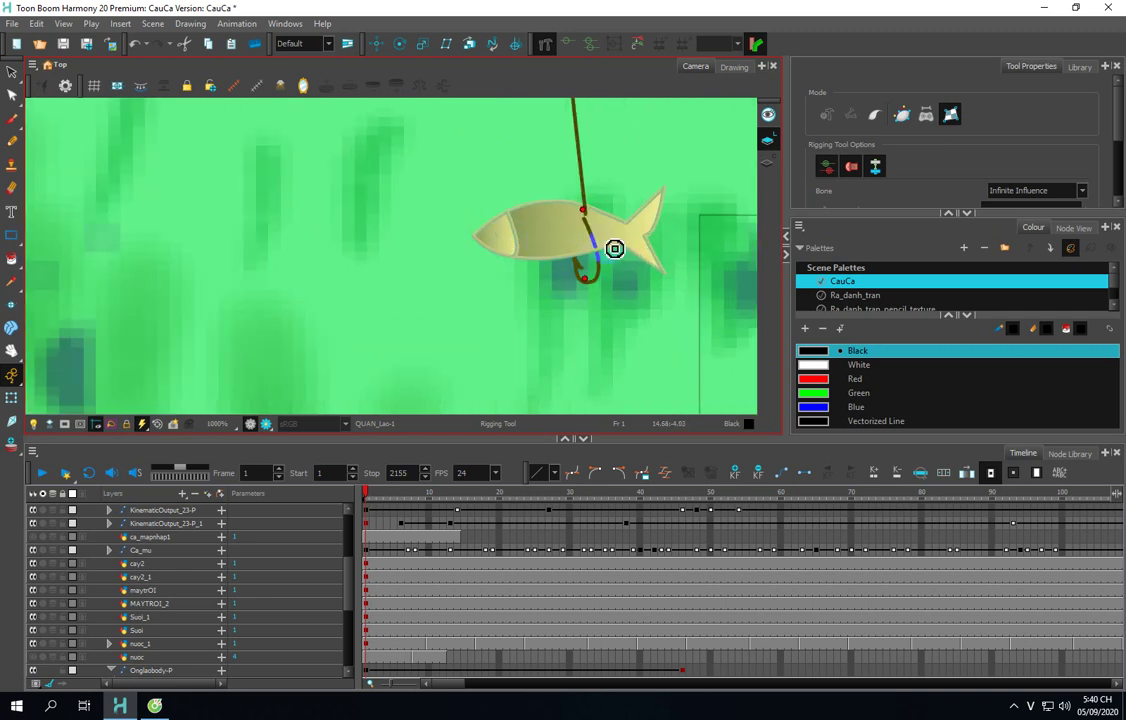
{"action": "scroll", "coordinate": [631, 246], "scroll_direction": "down", "scroll_amount": 8}
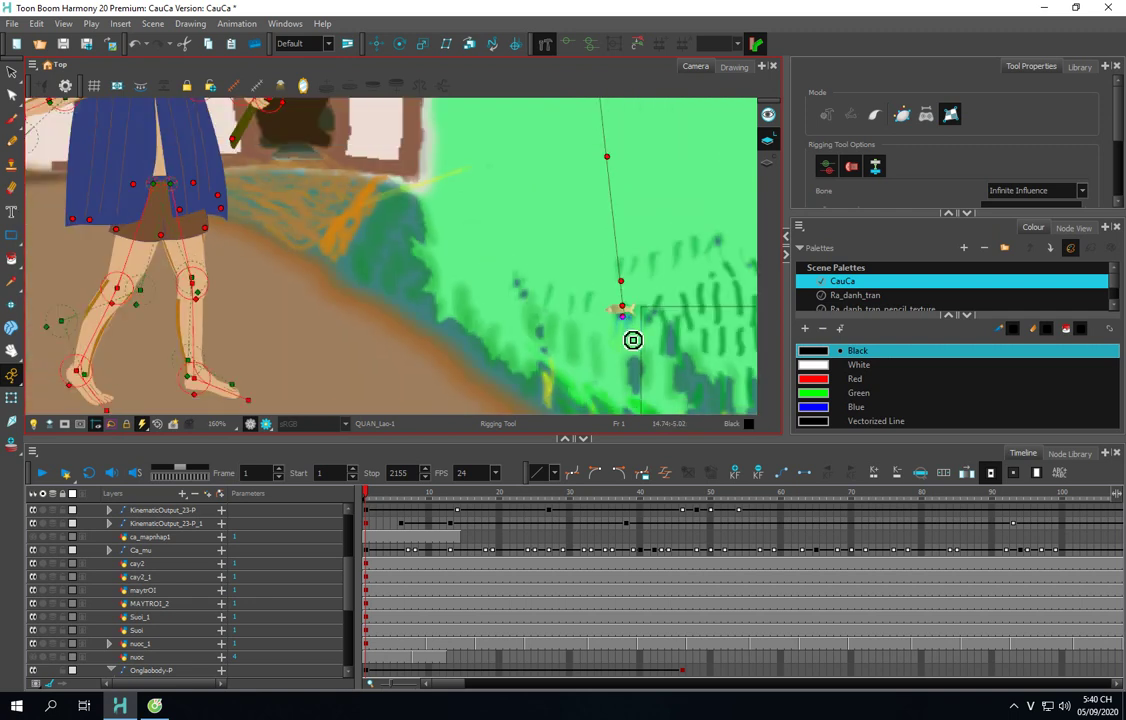
Step: Examine the underwater area, from the toothy shark across the seaweed and small purple fish to the second shark
{"action": "scroll", "coordinate": [633, 340], "scroll_direction": "down", "scroll_amount": 4}
{"action": "left_click_drag", "start_coordinate": [641, 372], "coordinate": [513, 156]}
{"action": "scroll", "coordinate": [495, 327], "scroll_direction": "up", "scroll_amount": 2}
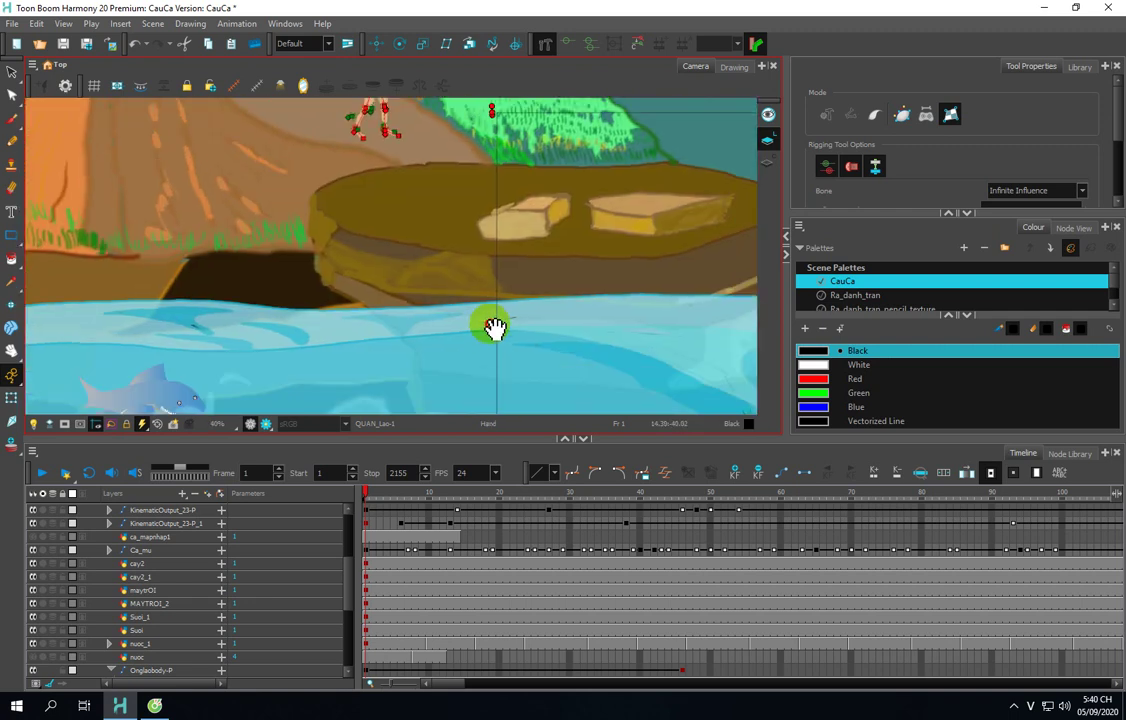
{"action": "left_click_drag", "start_coordinate": [495, 327], "coordinate": [300, 280]}
{"action": "scroll", "coordinate": [600, 332], "scroll_direction": "down", "scroll_amount": 2}
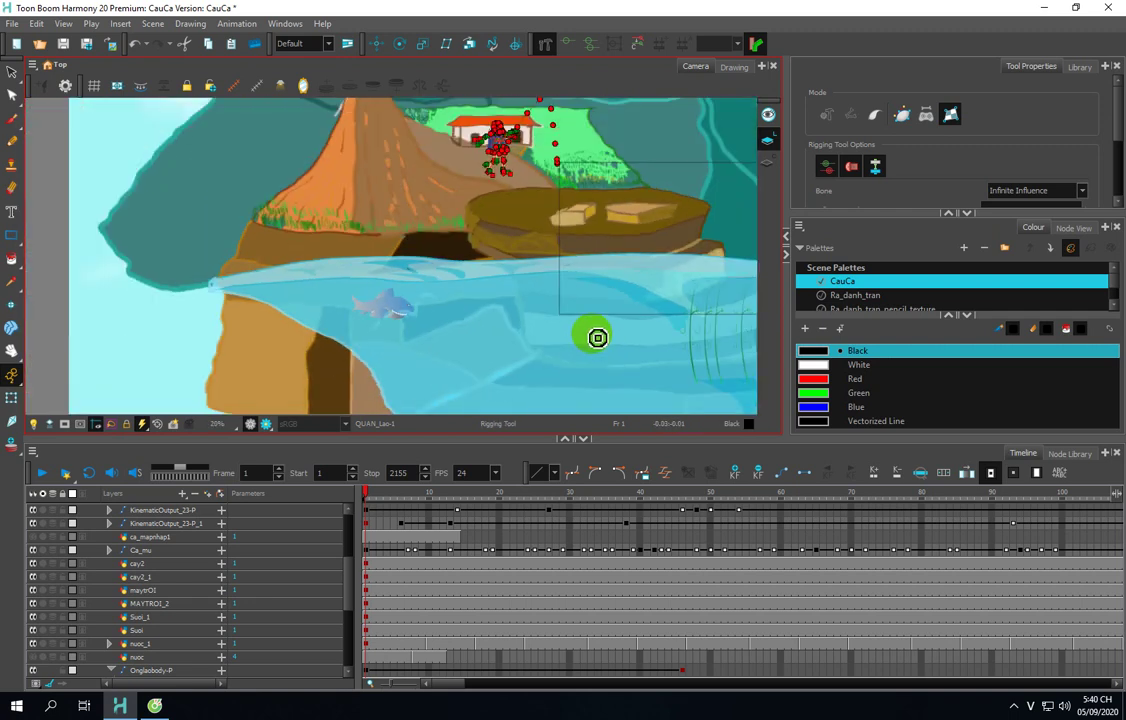
{"action": "left_click_drag", "start_coordinate": [650, 316], "coordinate": [528, 302]}
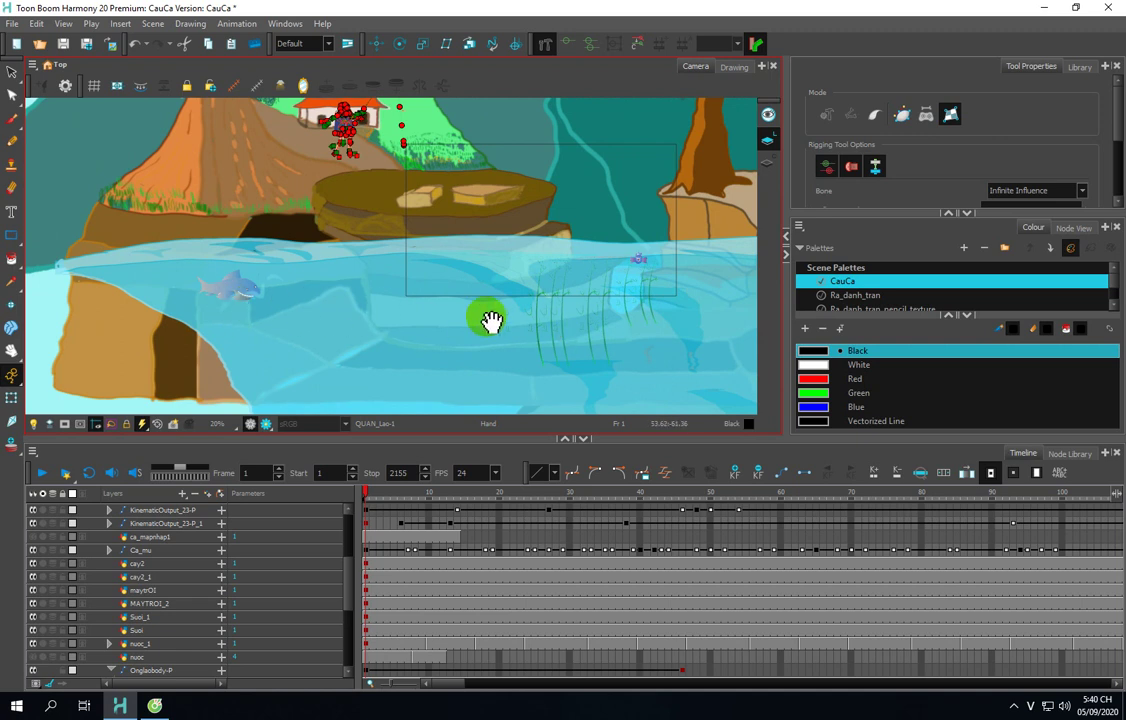
{"action": "scroll", "coordinate": [357, 317], "scroll_direction": "up", "scroll_amount": 1}
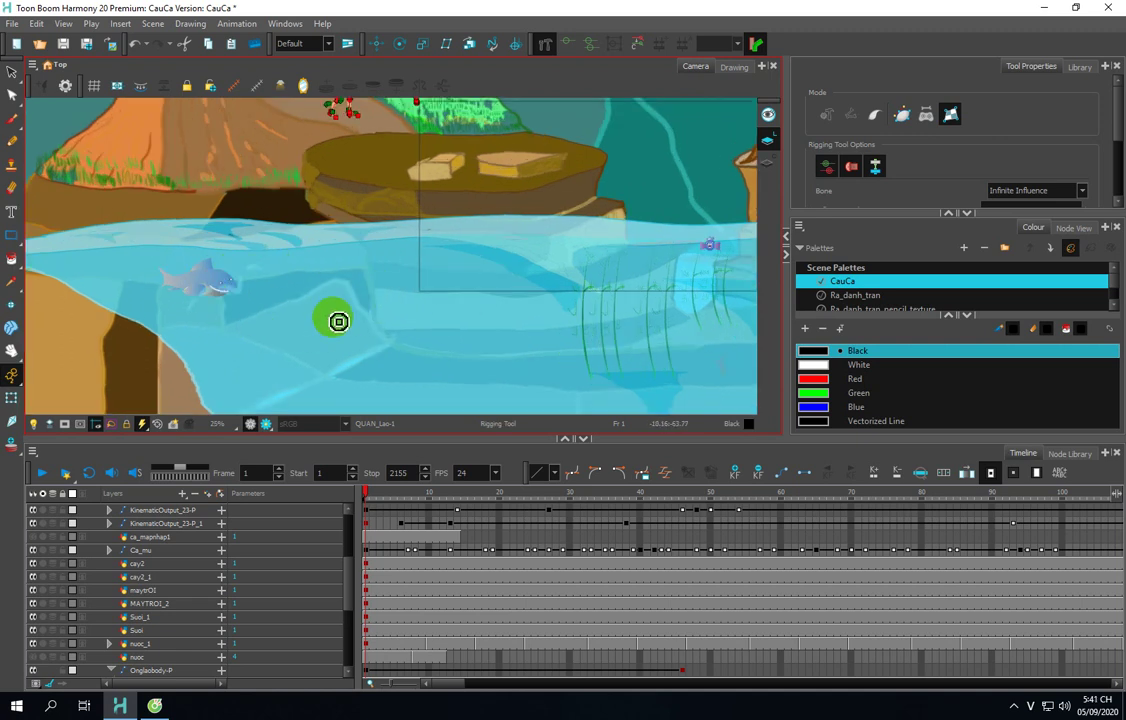
{"action": "scroll", "coordinate": [250, 280], "scroll_direction": "up", "scroll_amount": 1}
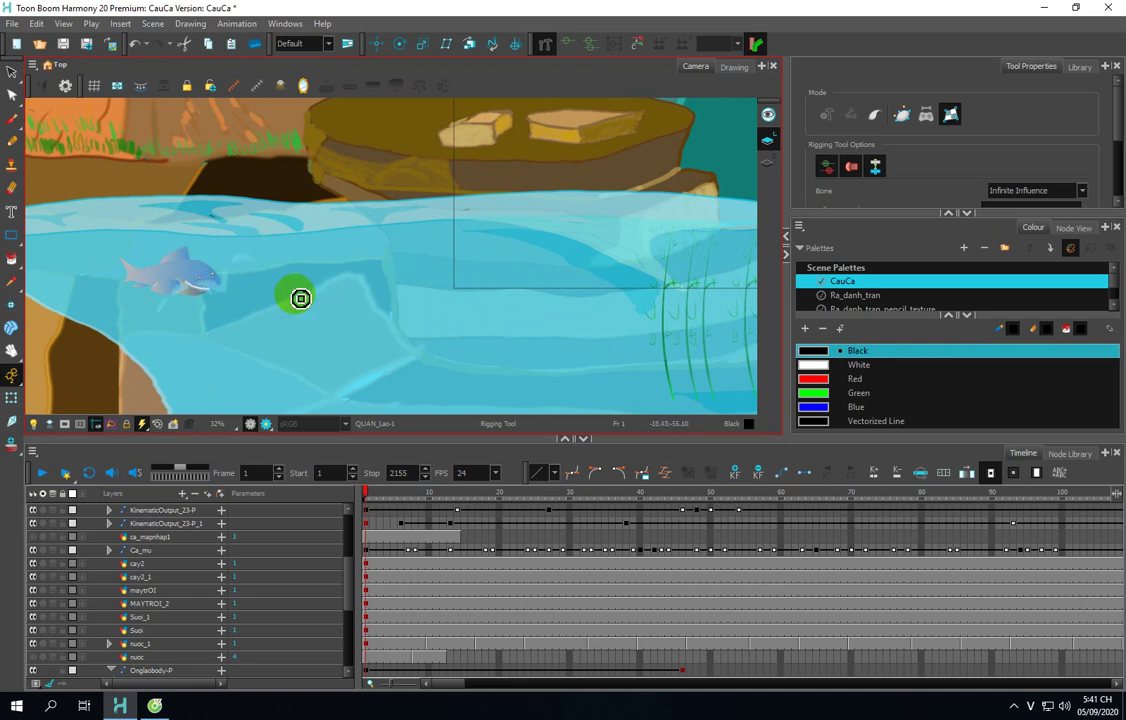
{"action": "left_click_drag", "start_coordinate": [616, 257], "coordinate": [390, 267]}
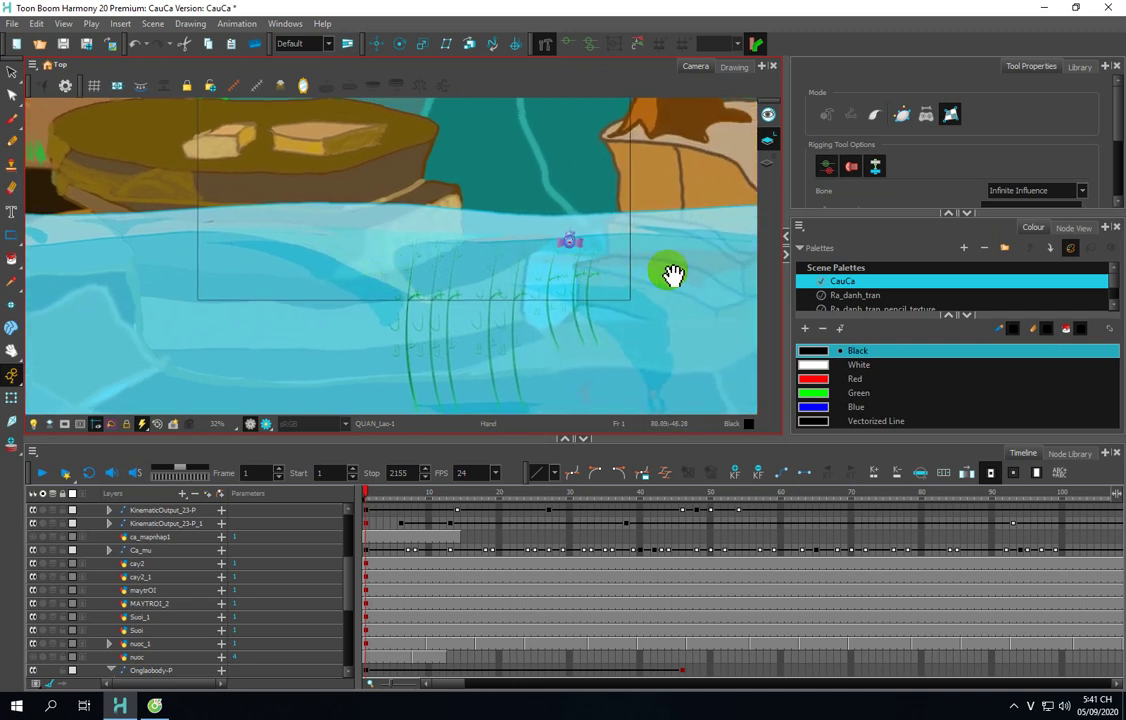
{"action": "left_click_drag", "start_coordinate": [671, 271], "coordinate": [430, 265]}
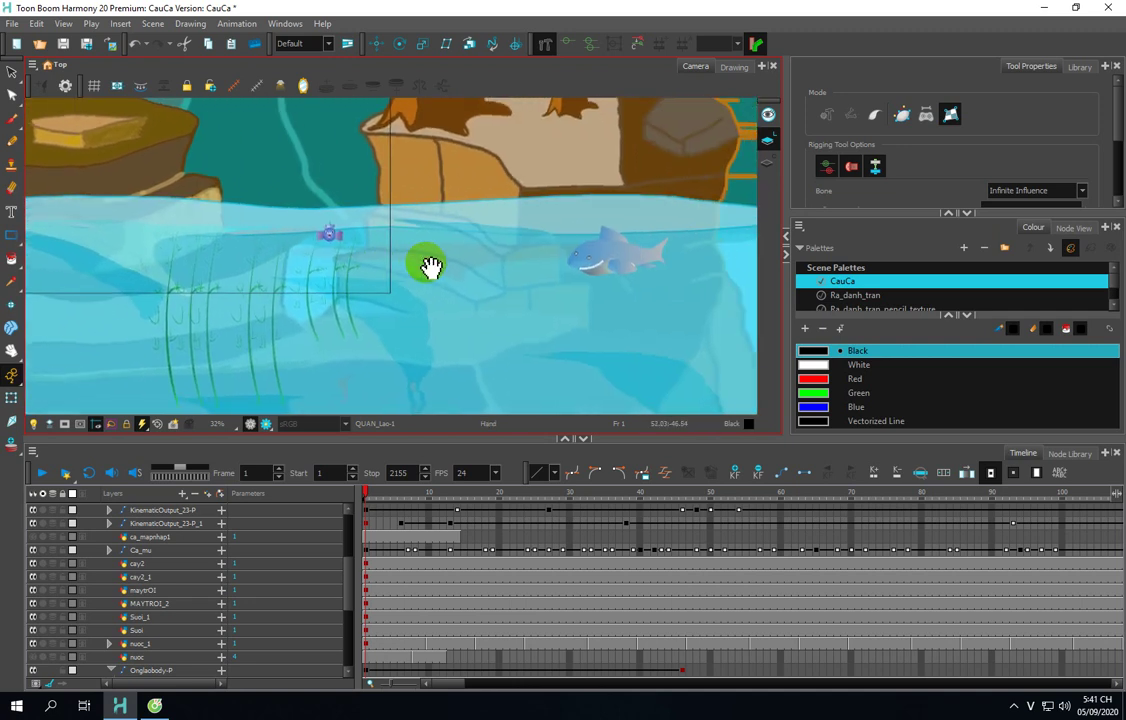
{"action": "scroll", "coordinate": [251, 276], "scroll_direction": "up", "scroll_amount": 2}
{"action": "left_click_drag", "start_coordinate": [493, 297], "coordinate": [513, 284]}
{"action": "scroll", "coordinate": [259, 276], "scroll_direction": "left", "scroll_amount": 5}
{"action": "scroll", "coordinate": [244, 314], "scroll_direction": "left", "scroll_amount": 5}
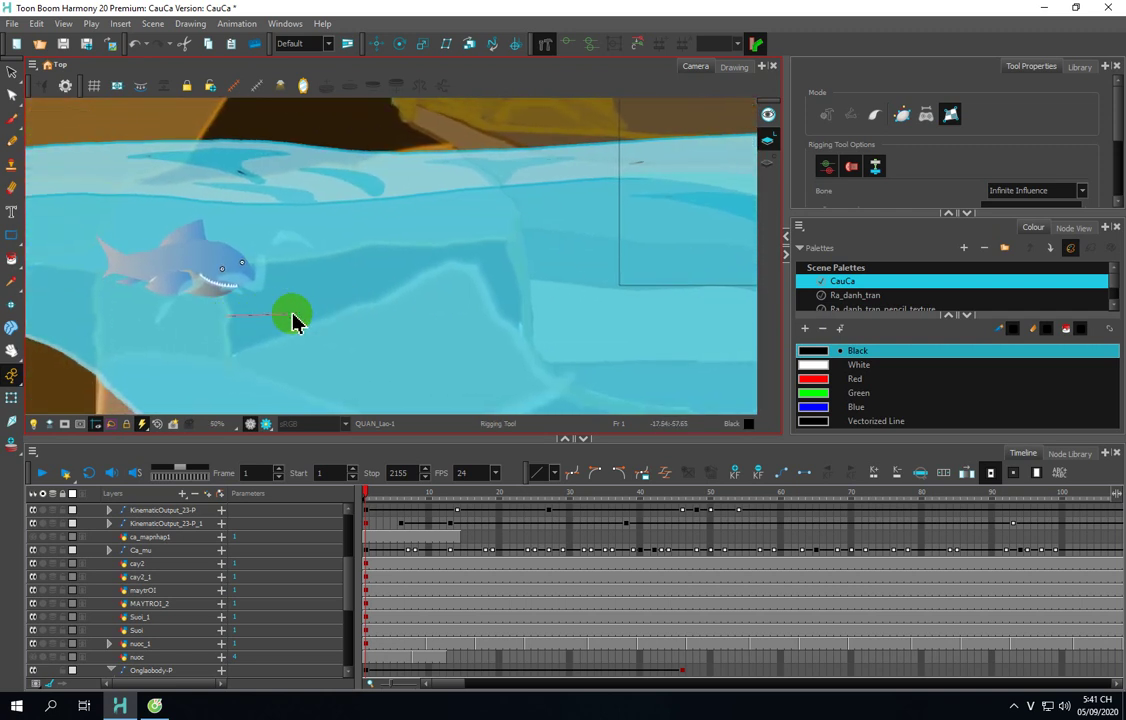
Step: Select the toothy shark's main body drawing with the Transform tool
{"action": "left_click", "coordinate": [226, 316]}
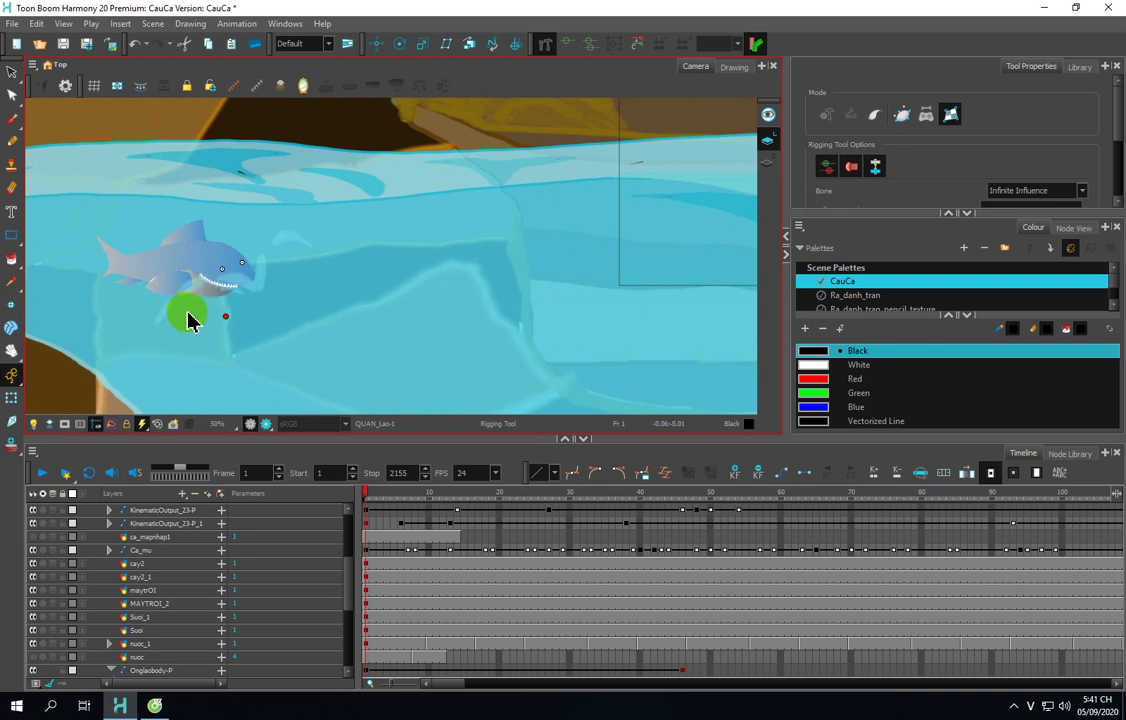
{"action": "left_click", "coordinate": [11, 397]}
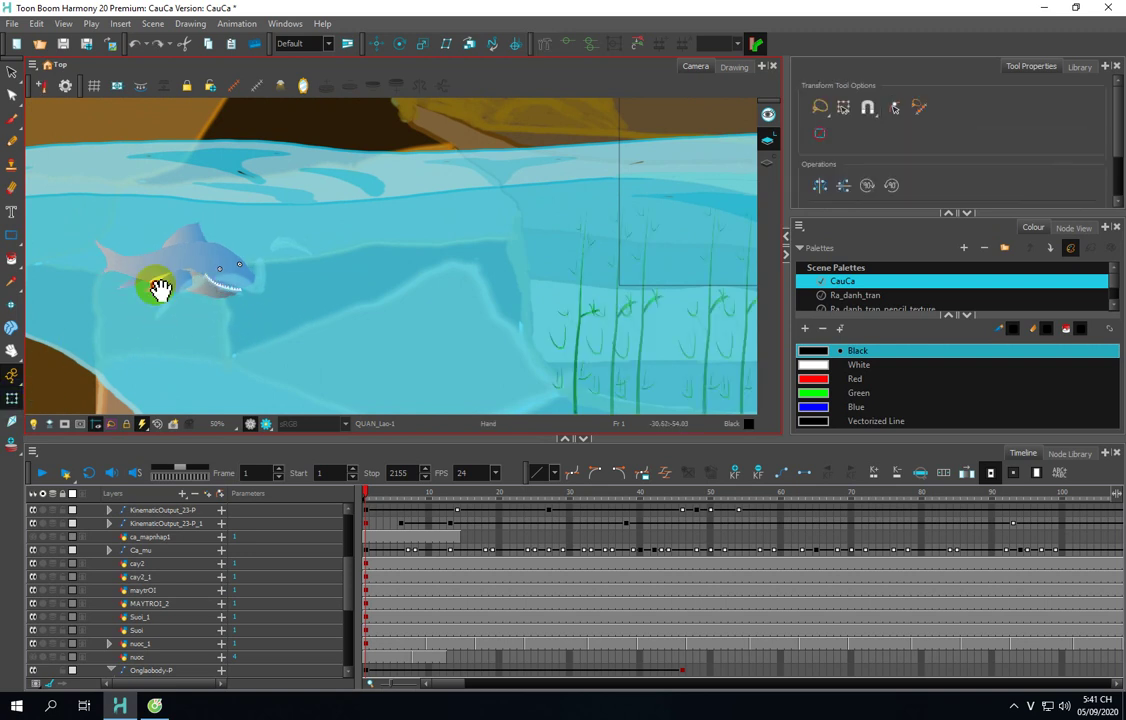
{"action": "left_click_drag", "start_coordinate": [156, 289], "coordinate": [284, 308]}
{"action": "left_click", "coordinate": [308, 297]}
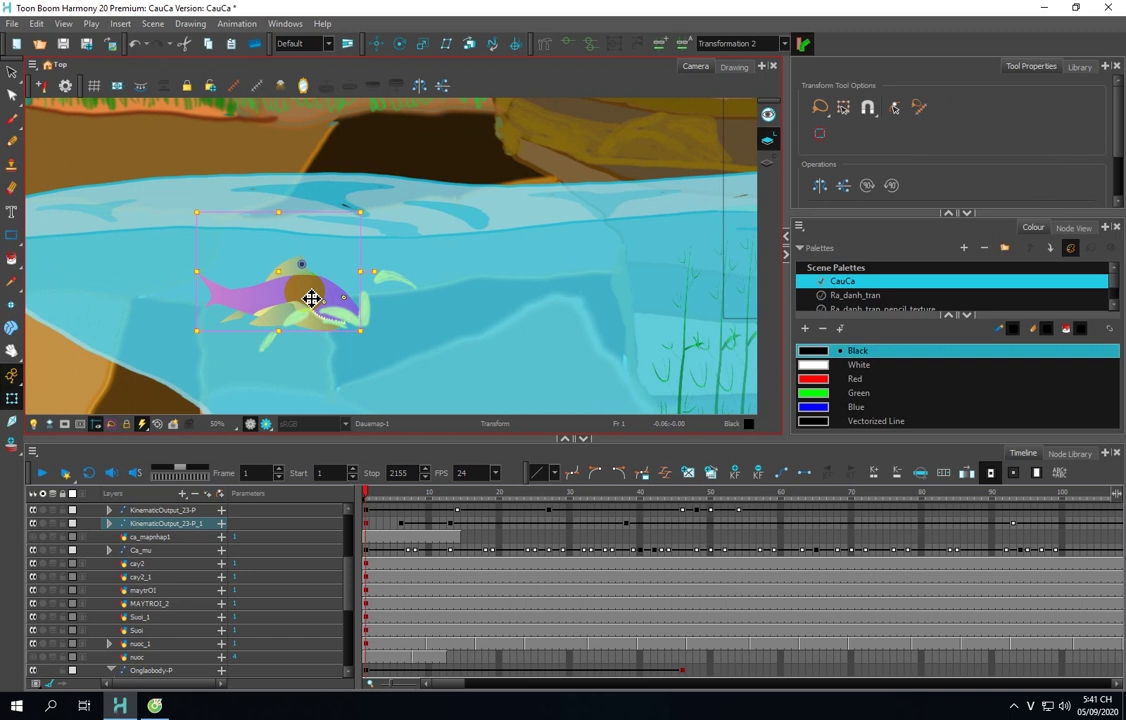
{"action": "scroll", "coordinate": [315, 312], "scroll_direction": "up", "scroll_amount": 3}
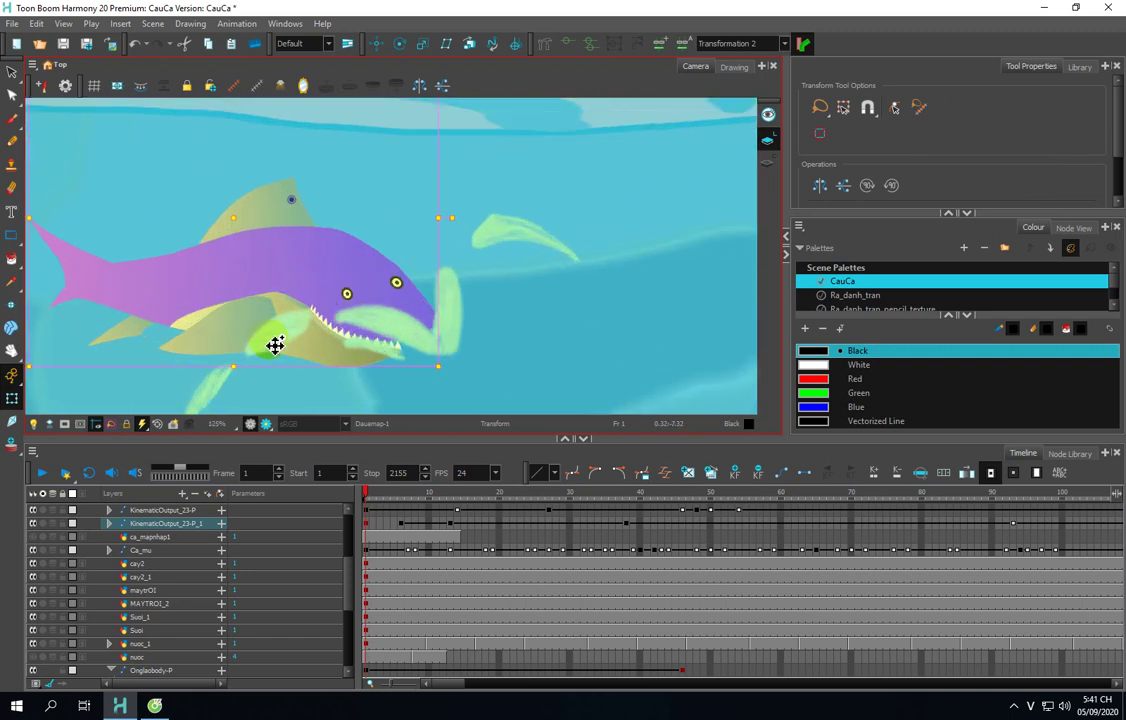
{"action": "mouse_move", "coordinate": [344, 311]}
{"action": "left_mouse_down"}
{"action": "mouse_move", "coordinate": [455, 229]}
{"action": "mouse_move", "coordinate": [322, 337]}
{"action": "mouse_move", "coordinate": [485, 236]}
{"action": "mouse_move", "coordinate": [307, 272]}
{"action": "mouse_move", "coordinate": [450, 370]}
{"action": "mouse_move", "coordinate": [276, 222]}
{"action": "mouse_move", "coordinate": [447, 314]}
{"action": "mouse_move", "coordinate": [457, 272]}
{"action": "mouse_move", "coordinate": [463, 296]}
{"action": "mouse_move", "coordinate": [437, 294]}
{"action": "mouse_move", "coordinate": [355, 343]}
{"action": "mouse_move", "coordinate": [358, 302]}
{"action": "left_mouse_up"}
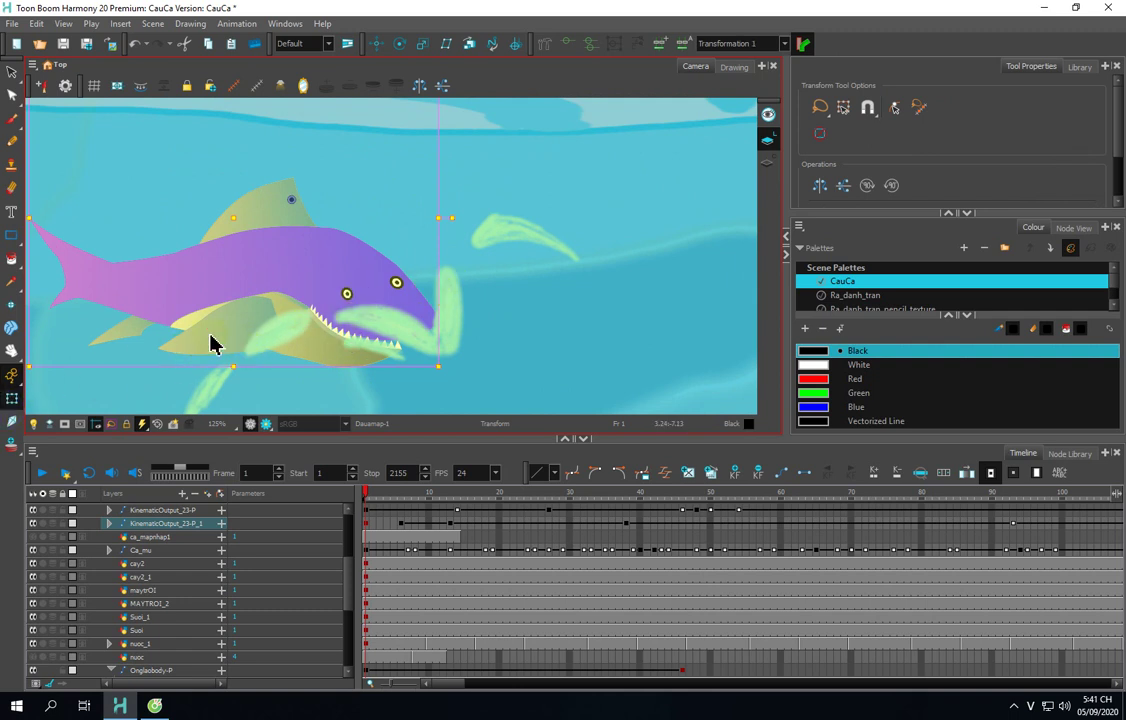
Step: Select the toothy shark's near pectoral fin and show its deformer control points with the Rigging tool
{"action": "left_click", "coordinate": [210, 343]}
{"action": "scroll", "coordinate": [212, 340], "scroll_direction": "up", "scroll_amount": 3}
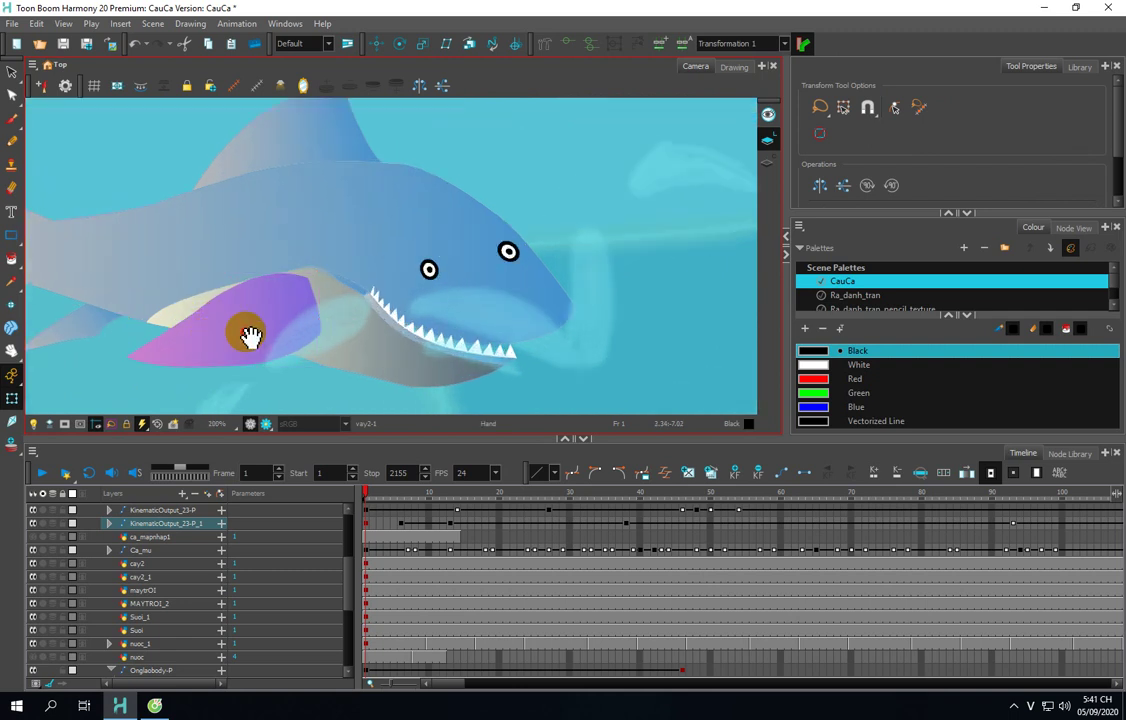
{"action": "left_click_drag", "start_coordinate": [251, 334], "coordinate": [340, 262]}
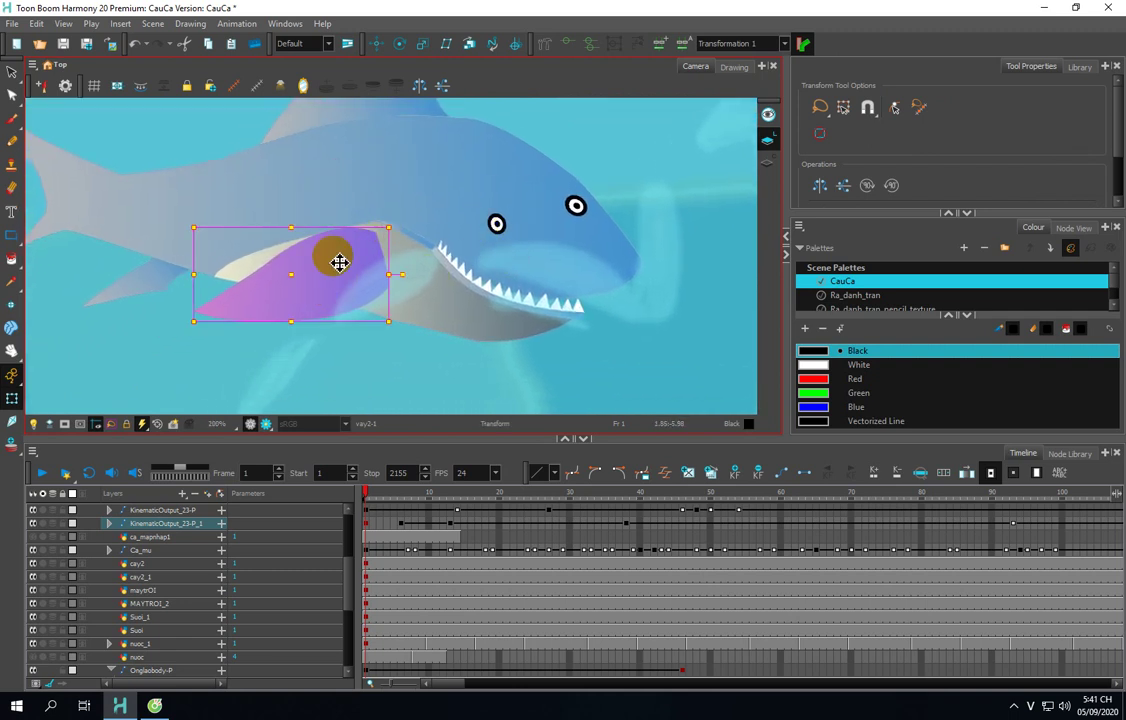
{"action": "left_click", "coordinate": [544, 43]}
{"action": "left_click", "coordinate": [283, 322]}
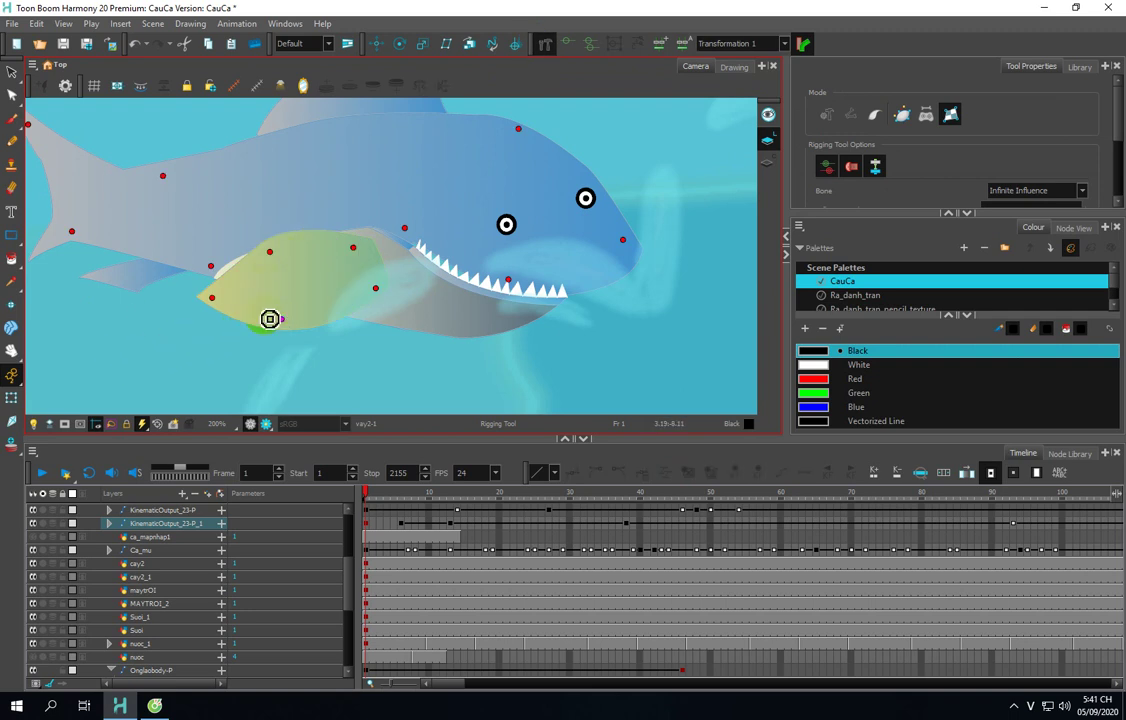
Step: Pull the pectoral fin's tip control point downward with the Transform tool to bend the fin
{"action": "left_click_drag", "start_coordinate": [217, 305], "coordinate": [223, 325]}
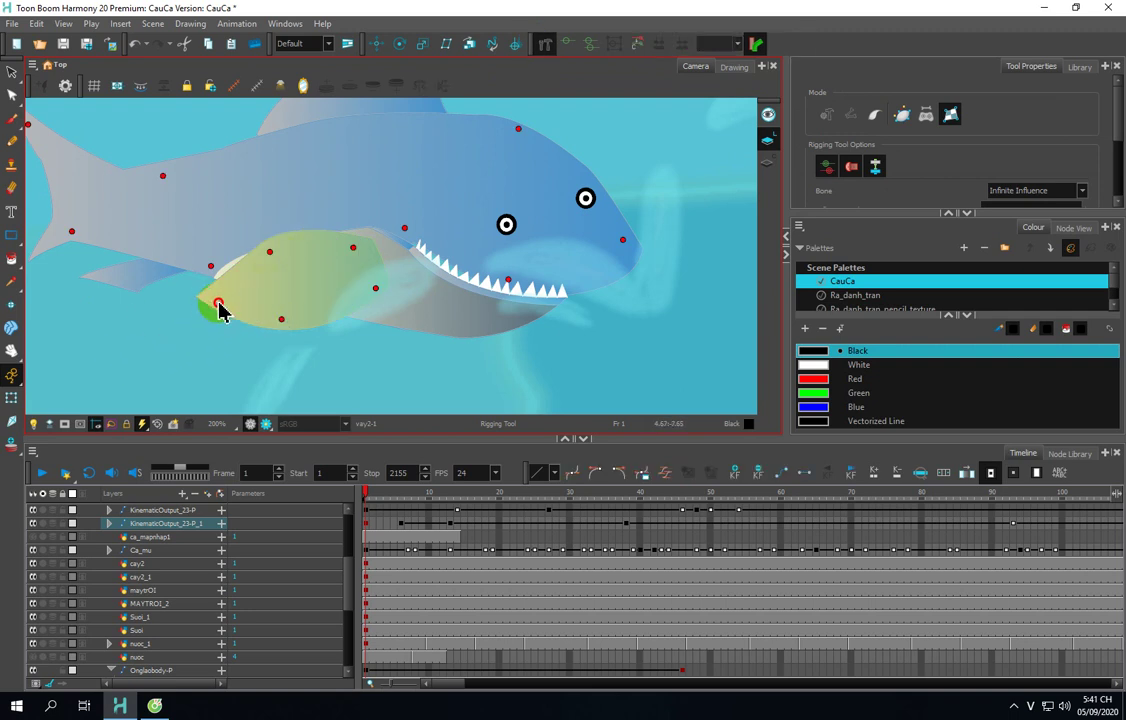
{"action": "left_click", "coordinate": [11, 398]}
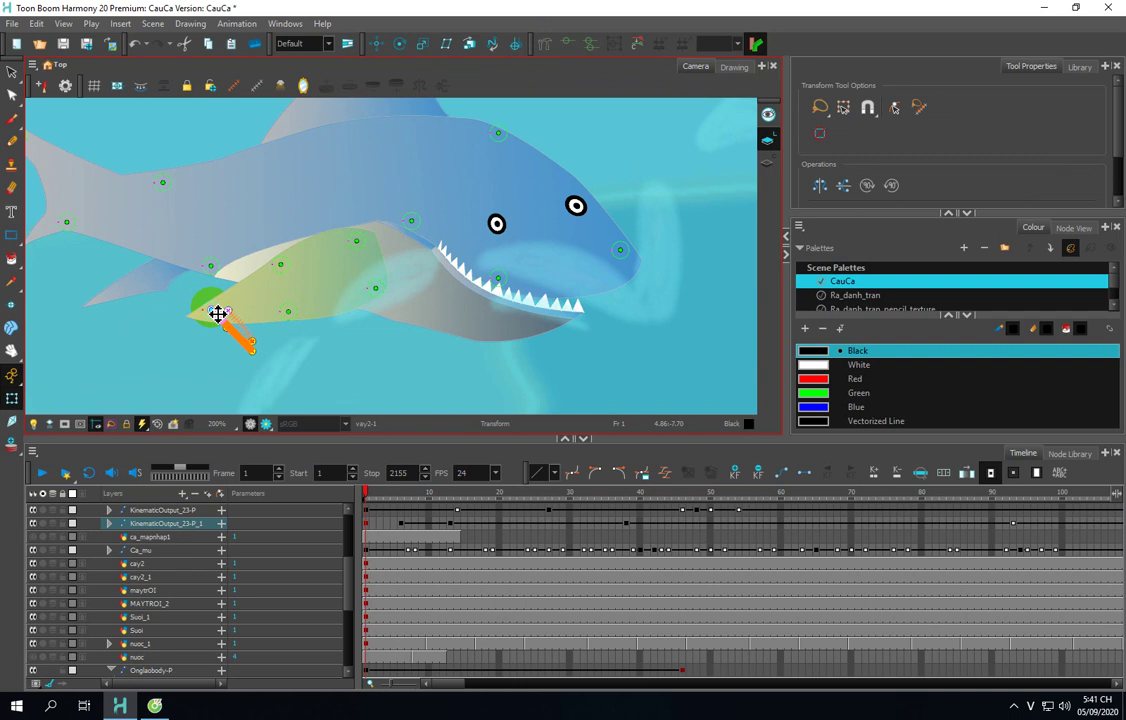
{"action": "mouse_move", "coordinate": [238, 342]}
{"action": "left_mouse_down"}
{"action": "mouse_move", "coordinate": [194, 312]}
{"action": "mouse_move", "coordinate": [259, 362]}
{"action": "mouse_move", "coordinate": [210, 335]}
{"action": "mouse_move", "coordinate": [234, 359]}
{"action": "mouse_move", "coordinate": [226, 334]}
{"action": "mouse_move", "coordinate": [229, 360]}
{"action": "left_mouse_up"}
Step: Reshape the shark's body by moving its control points at the lower tail, the snout and the forehead
{"action": "mouse_move", "coordinate": [113, 199]}
{"action": "left_mouse_down"}
{"action": "mouse_move", "coordinate": [170, 257]}
{"action": "mouse_move", "coordinate": [156, 254]}
{"action": "mouse_move", "coordinate": [158, 239]}
{"action": "mouse_move", "coordinate": [153, 261]}
{"action": "mouse_move", "coordinate": [165, 252]}
{"action": "left_mouse_up"}
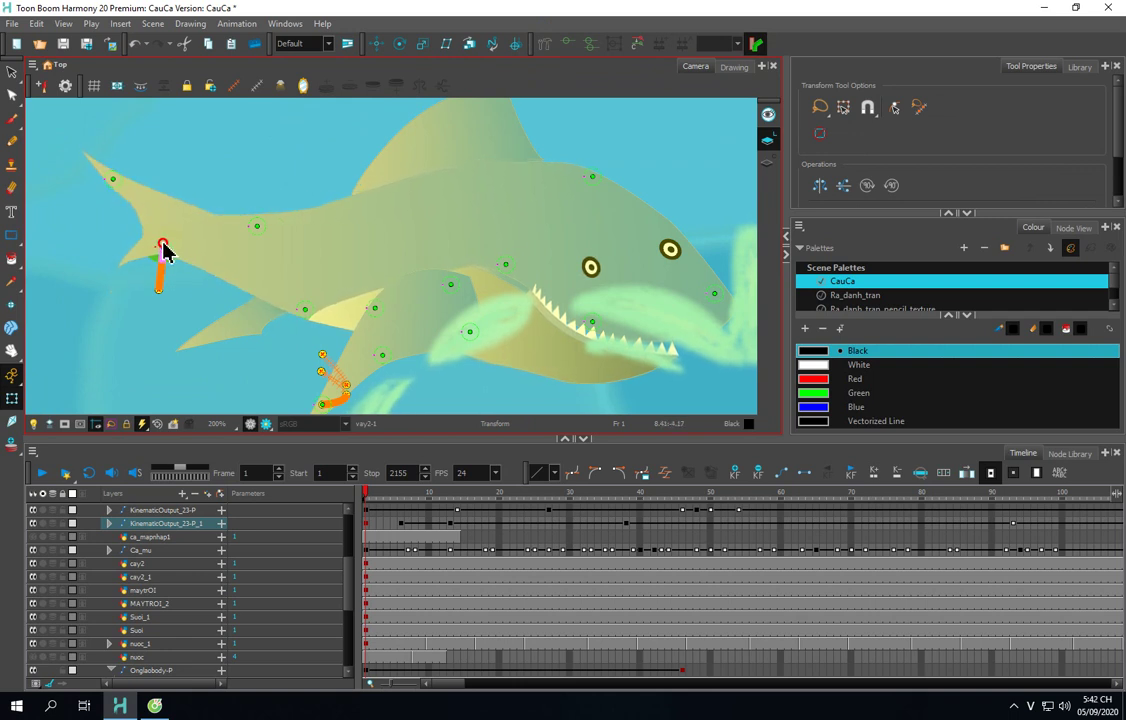
{"action": "left_click_drag", "start_coordinate": [569, 259], "coordinate": [432, 221]}
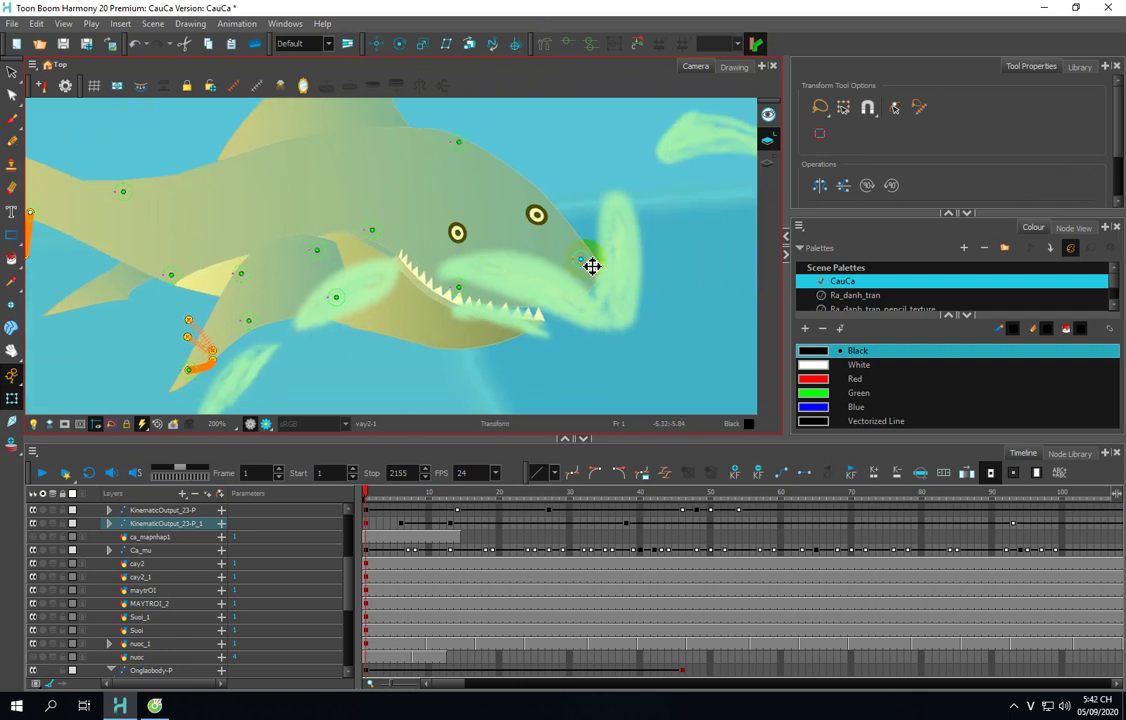
{"action": "mouse_move", "coordinate": [589, 264]}
{"action": "left_mouse_down"}
{"action": "mouse_move", "coordinate": [568, 254]}
{"action": "mouse_move", "coordinate": [598, 252]}
{"action": "mouse_move", "coordinate": [578, 268]}
{"action": "mouse_move", "coordinate": [578, 254]}
{"action": "mouse_move", "coordinate": [598, 261]}
{"action": "mouse_move", "coordinate": [591, 255]}
{"action": "left_mouse_up"}
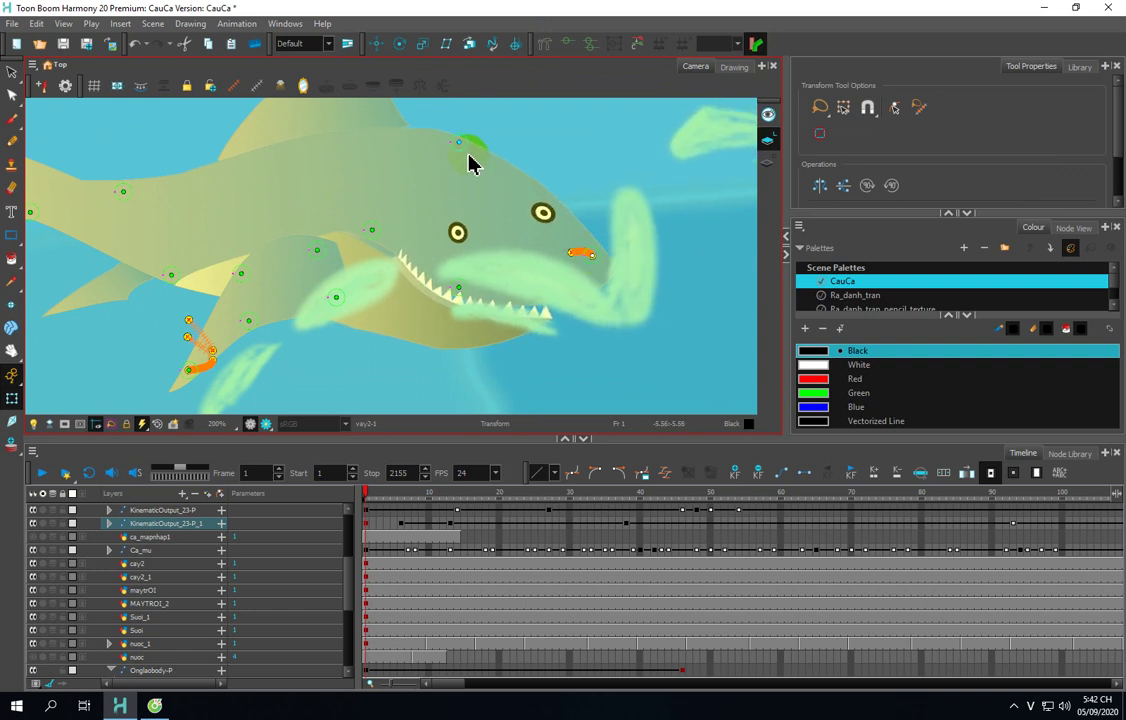
{"action": "mouse_move", "coordinate": [465, 150]}
{"action": "left_mouse_down"}
{"action": "mouse_move", "coordinate": [470, 163]}
{"action": "mouse_move", "coordinate": [447, 160]}
{"action": "left_mouse_up"}
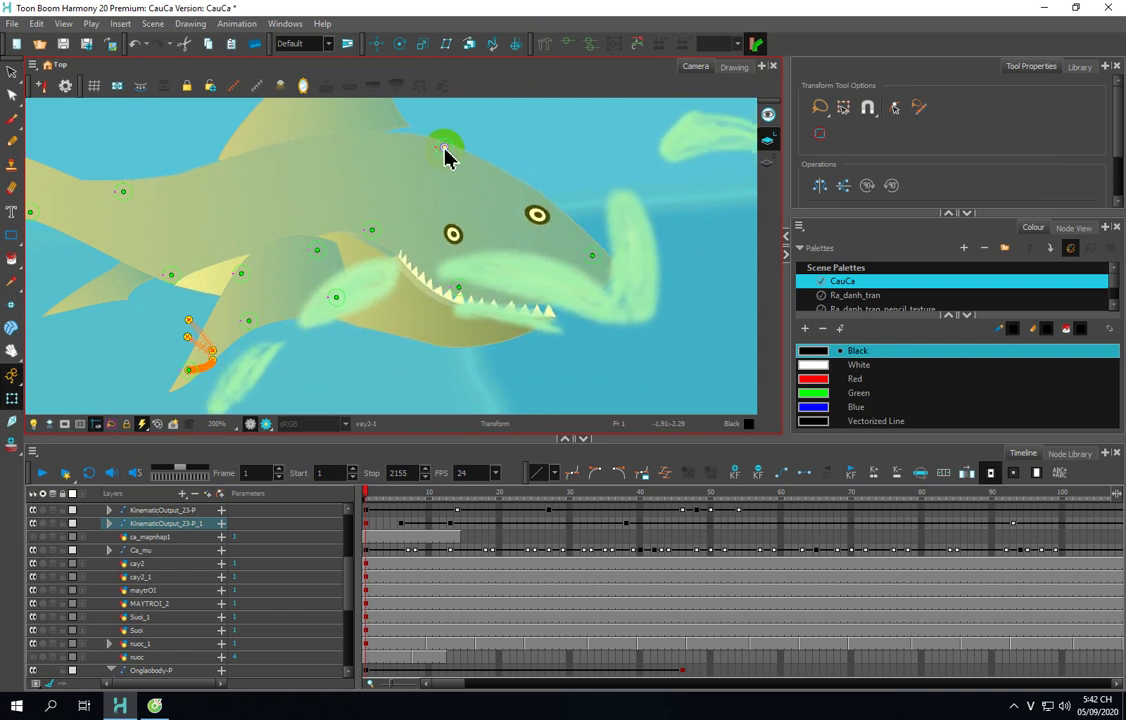
Step: Select the shark's dorsal fin and shift it slightly forward and down against the back
{"action": "left_click_drag", "start_coordinate": [412, 200], "coordinate": [418, 259]}
{"action": "left_click", "coordinate": [374, 155]}
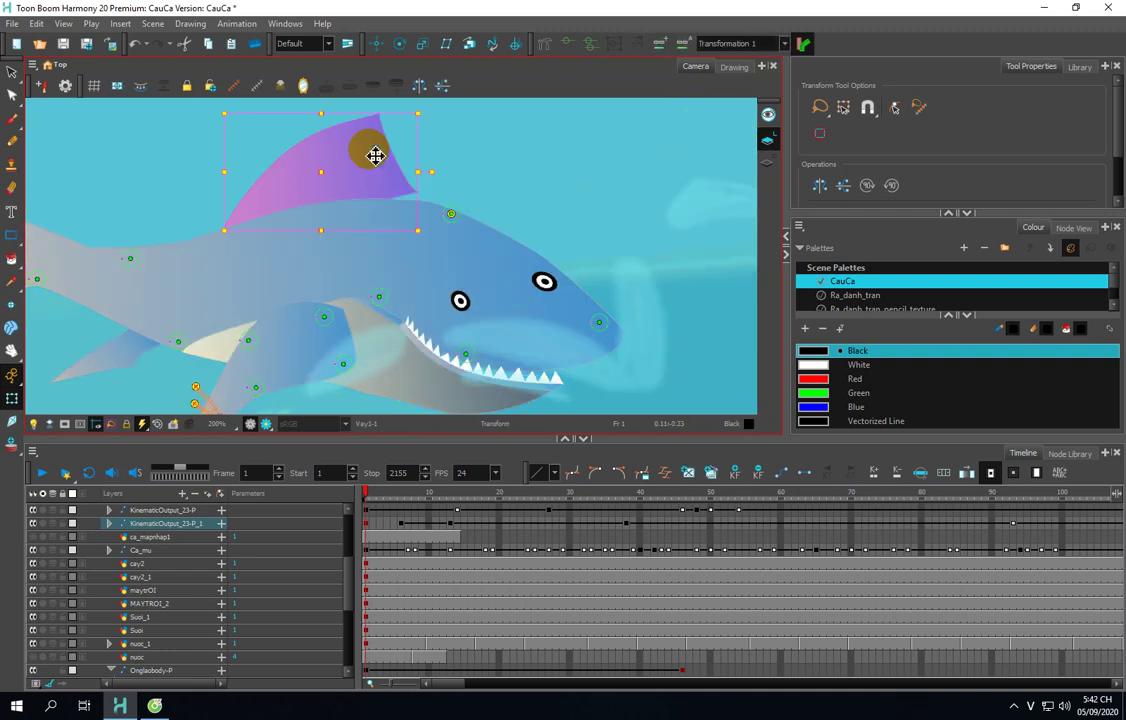
{"action": "left_click_drag", "start_coordinate": [372, 155], "coordinate": [396, 168]}
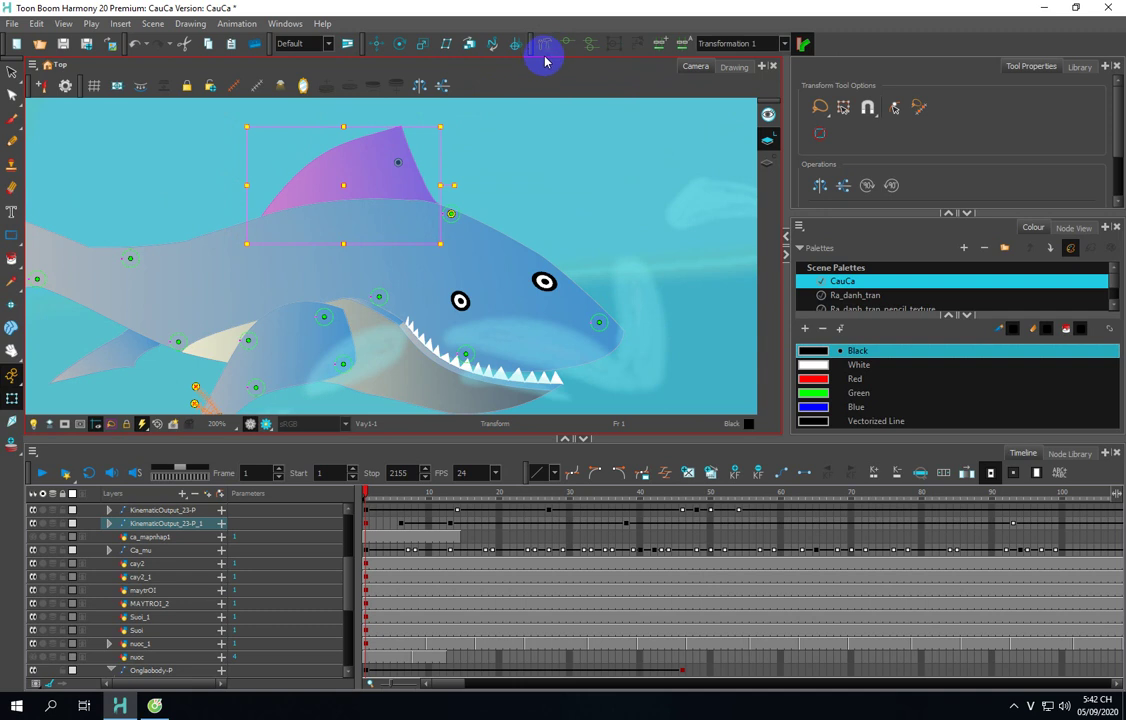
Step: Show the dorsal fin's control points with the Rigging tool and nudge its front base point with the Transform tool
{"action": "left_click", "coordinate": [513, 46]}
{"action": "left_click", "coordinate": [81, 282]}
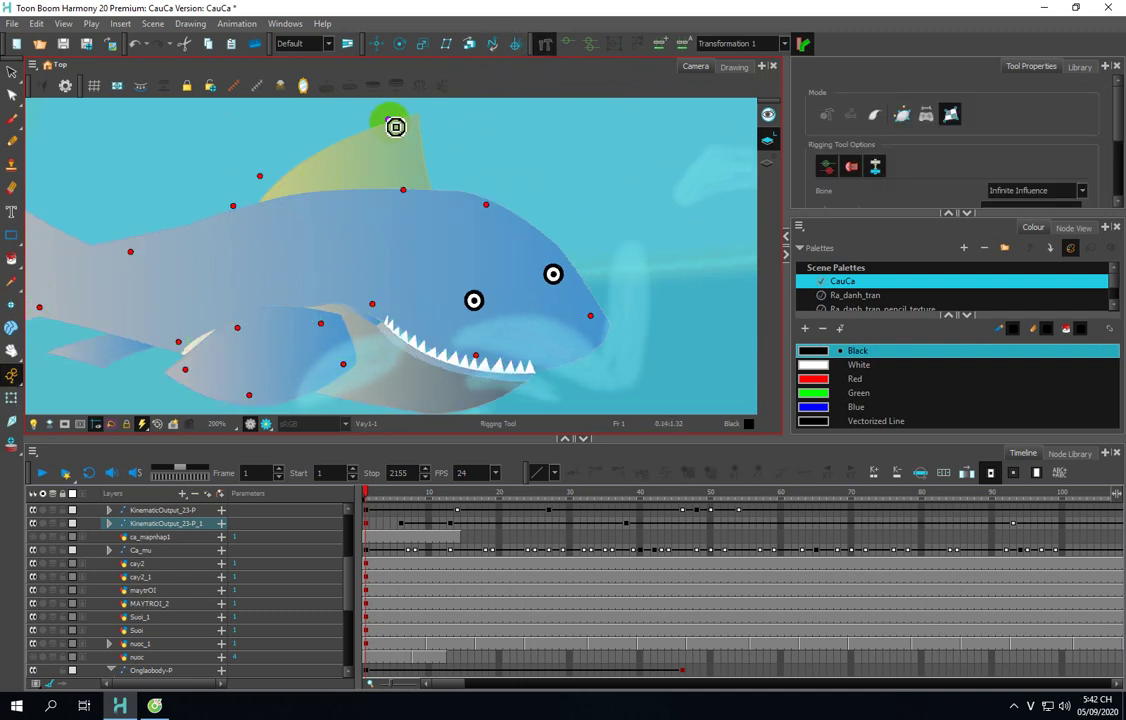
{"action": "left_click", "coordinate": [11, 398]}
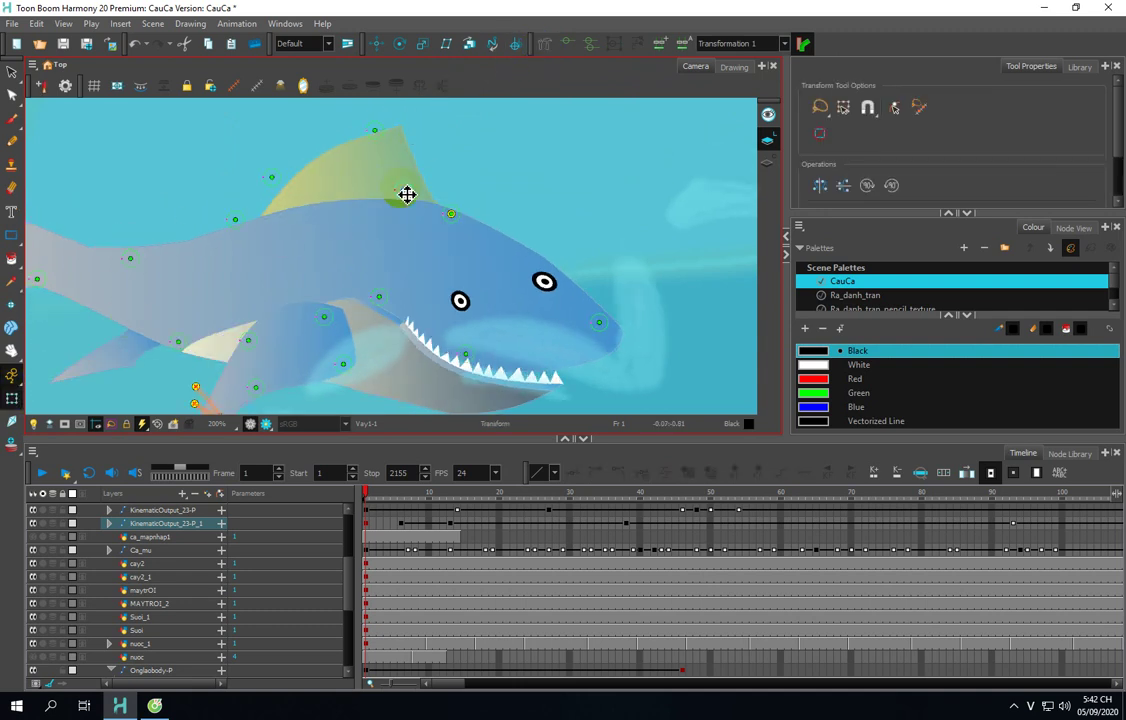
{"action": "left_click_drag", "start_coordinate": [408, 196], "coordinate": [413, 198]}
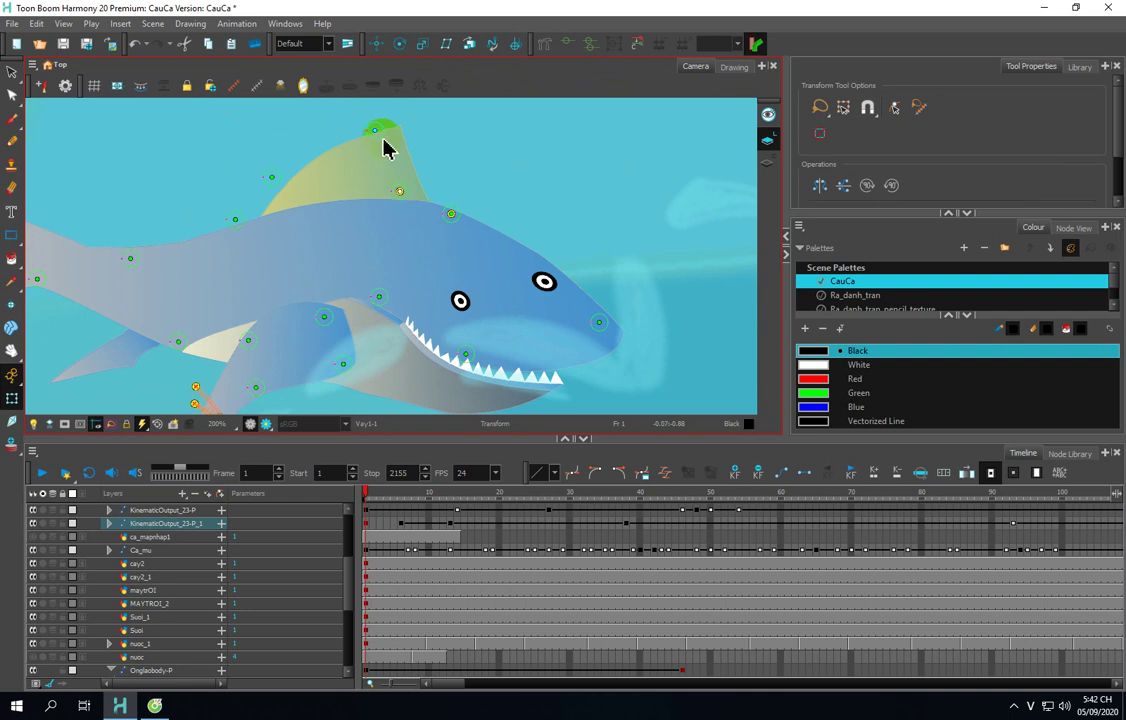
Step: Examine the seaweed stalks, the second shark and the small purple fish along the underwater area
{"action": "left_click_drag", "start_coordinate": [384, 136], "coordinate": [565, 239]}
{"action": "scroll", "coordinate": [703, 246], "scroll_direction": "down", "scroll_amount": 2}
{"action": "mouse_move", "coordinate": [485, 264]}
{"action": "left_mouse_down"}
{"action": "mouse_move", "coordinate": [597, 258]}
{"action": "mouse_move", "coordinate": [344, 188]}
{"action": "left_mouse_up"}
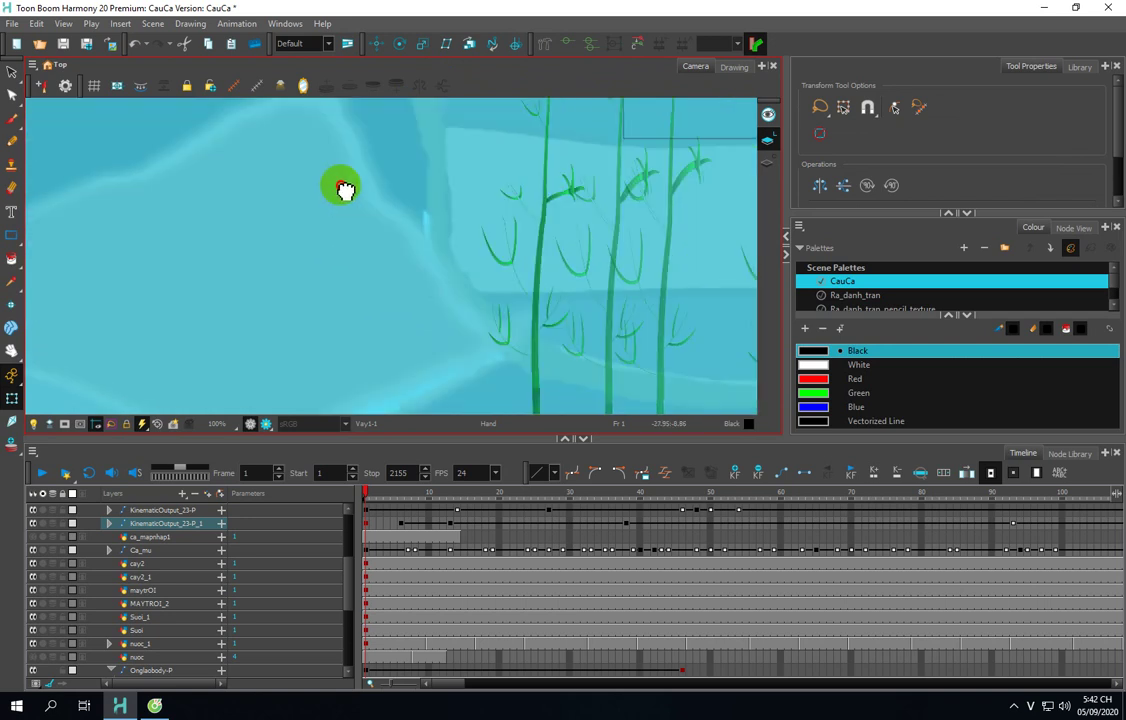
{"action": "left_click_drag", "start_coordinate": [691, 302], "coordinate": [397, 231]}
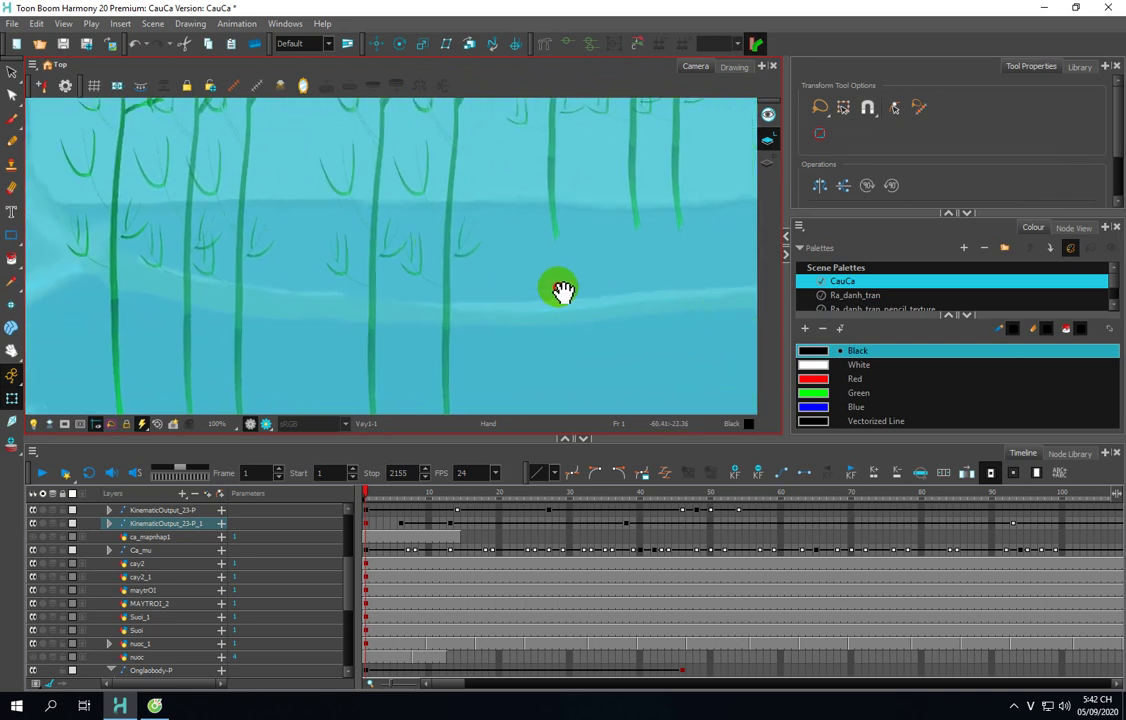
{"action": "scroll", "coordinate": [580, 292], "scroll_direction": "down", "scroll_amount": 4}
{"action": "left_click_drag", "start_coordinate": [709, 262], "coordinate": [440, 249]}
{"action": "left_click_drag", "start_coordinate": [716, 214], "coordinate": [560, 284]}
{"action": "scroll", "coordinate": [560, 284], "scroll_direction": "up", "scroll_amount": 2}
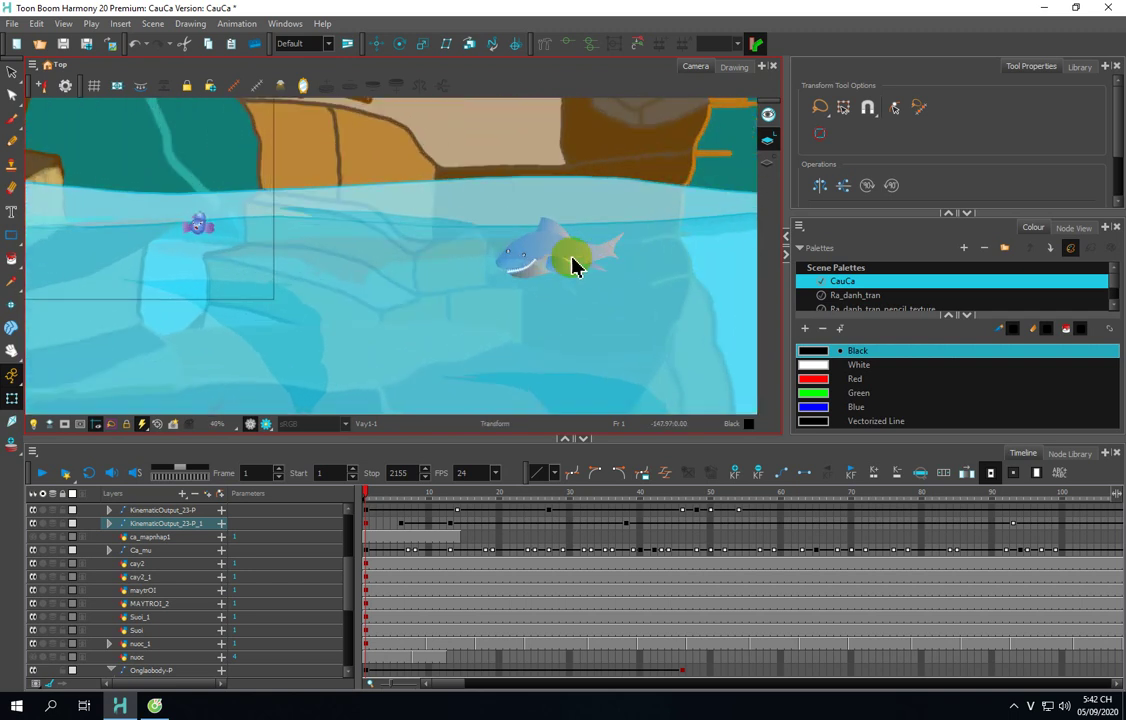
{"action": "left_click_drag", "start_coordinate": [250, 268], "coordinate": [424, 290]}
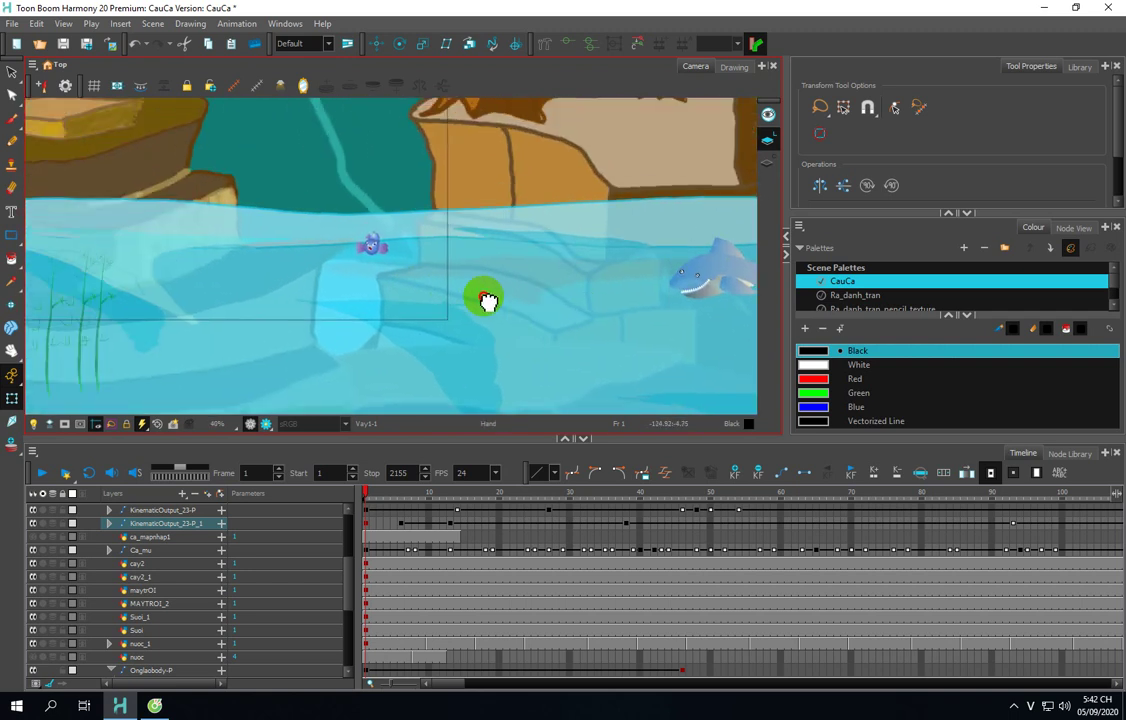
Step: Select the small purple fish's head and show its deformer control points with the Rigging tool, returning to the Transform tool
{"action": "scroll", "coordinate": [432, 292], "scroll_direction": "up", "scroll_amount": 2}
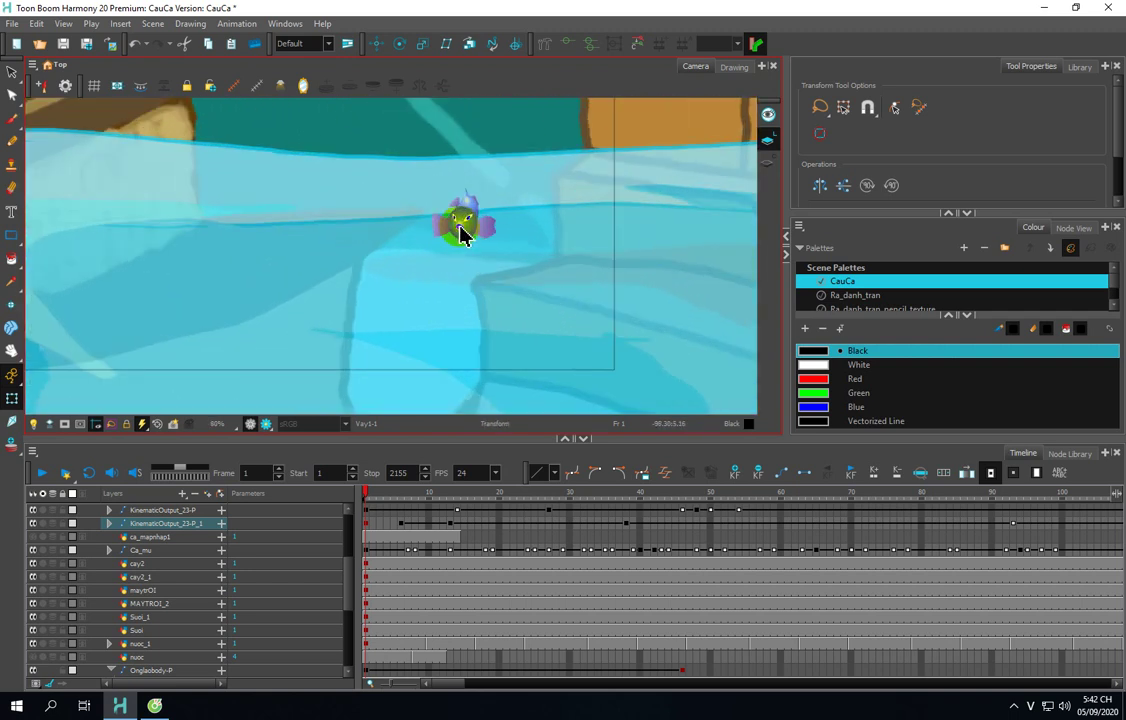
{"action": "scroll", "coordinate": [462, 234], "scroll_direction": "up", "scroll_amount": 3}
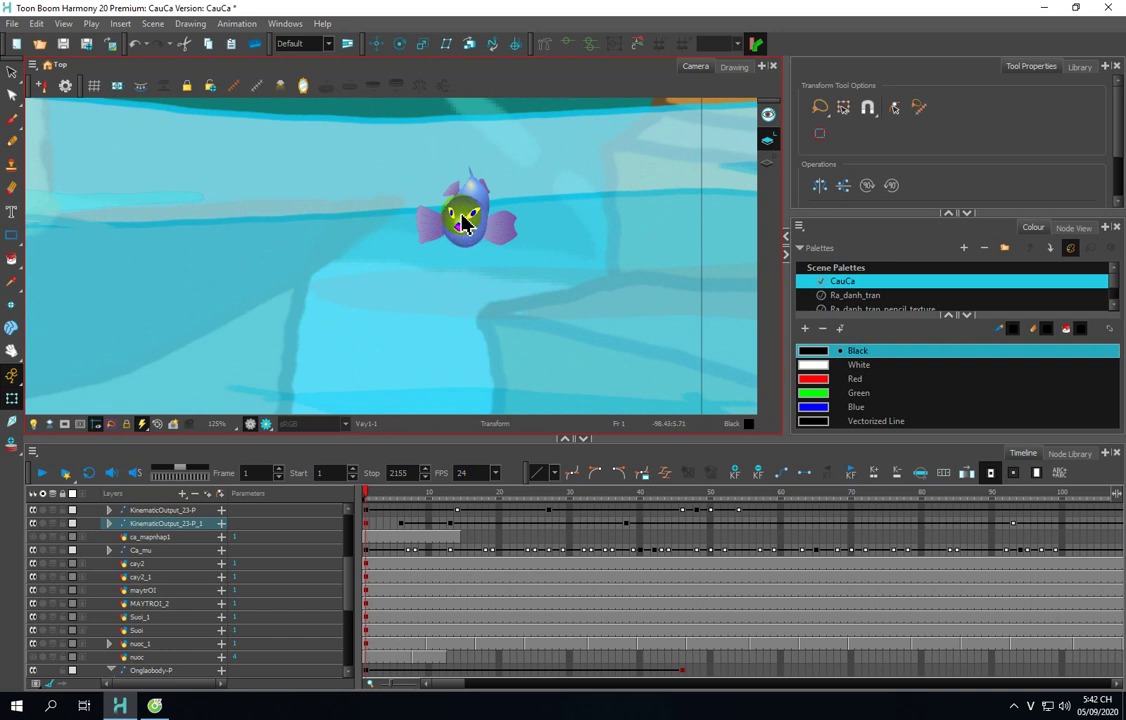
{"action": "left_click", "coordinate": [462, 224]}
{"action": "scroll", "coordinate": [470, 246], "scroll_direction": "up", "scroll_amount": 3}
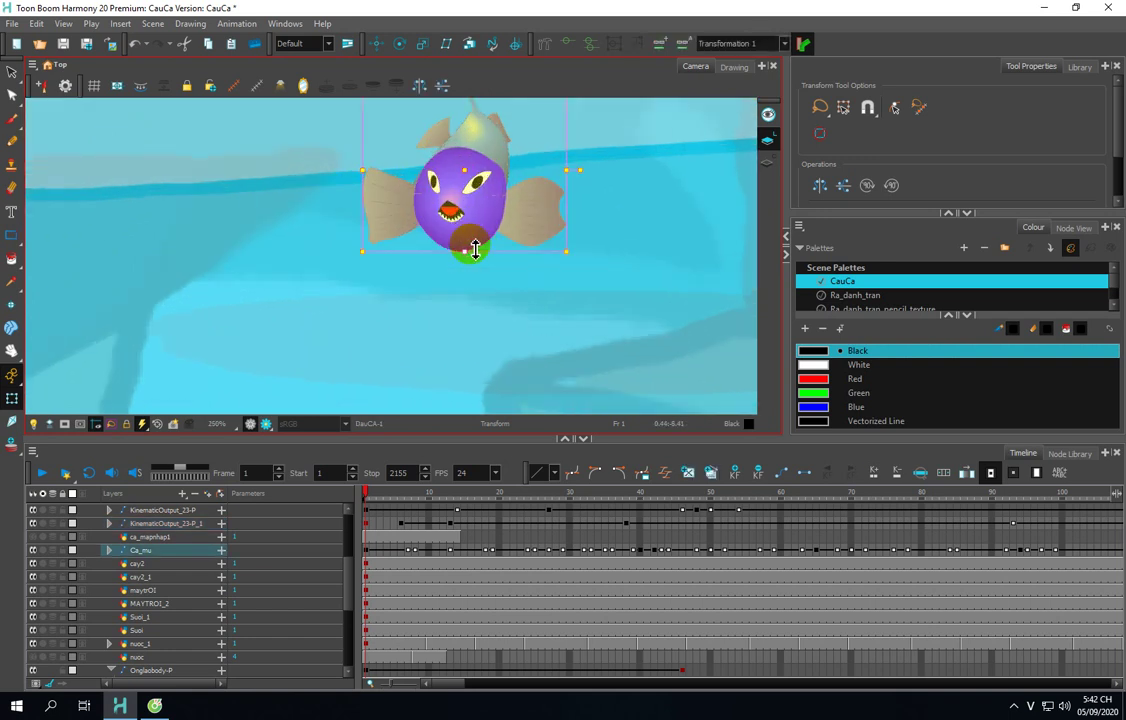
{"action": "scroll", "coordinate": [475, 250], "scroll_direction": "up", "scroll_amount": 4}
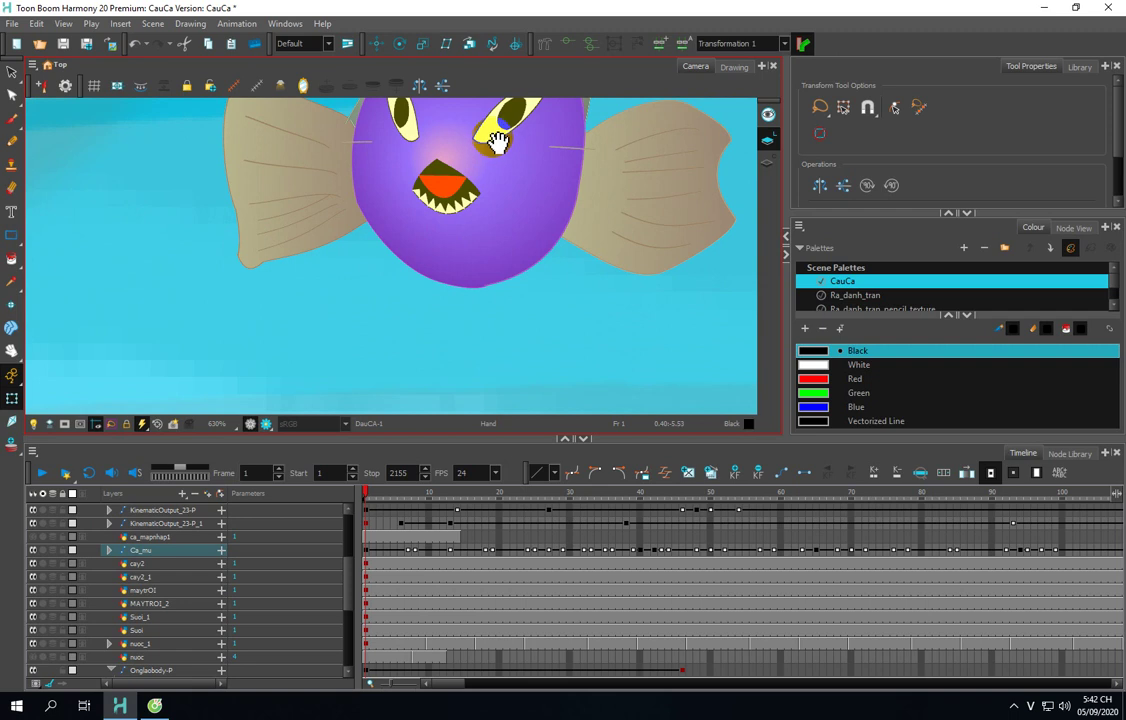
{"action": "left_click_drag", "start_coordinate": [497, 141], "coordinate": [470, 254]}
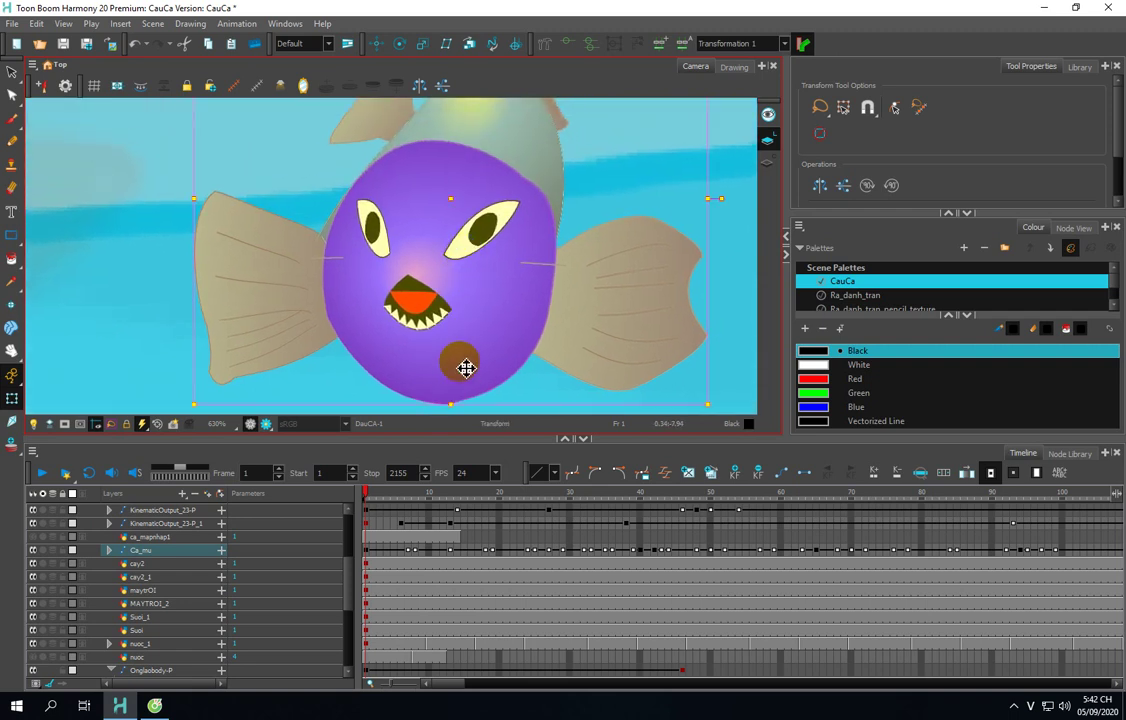
{"action": "left_click_drag", "start_coordinate": [466, 368], "coordinate": [492, 336]}
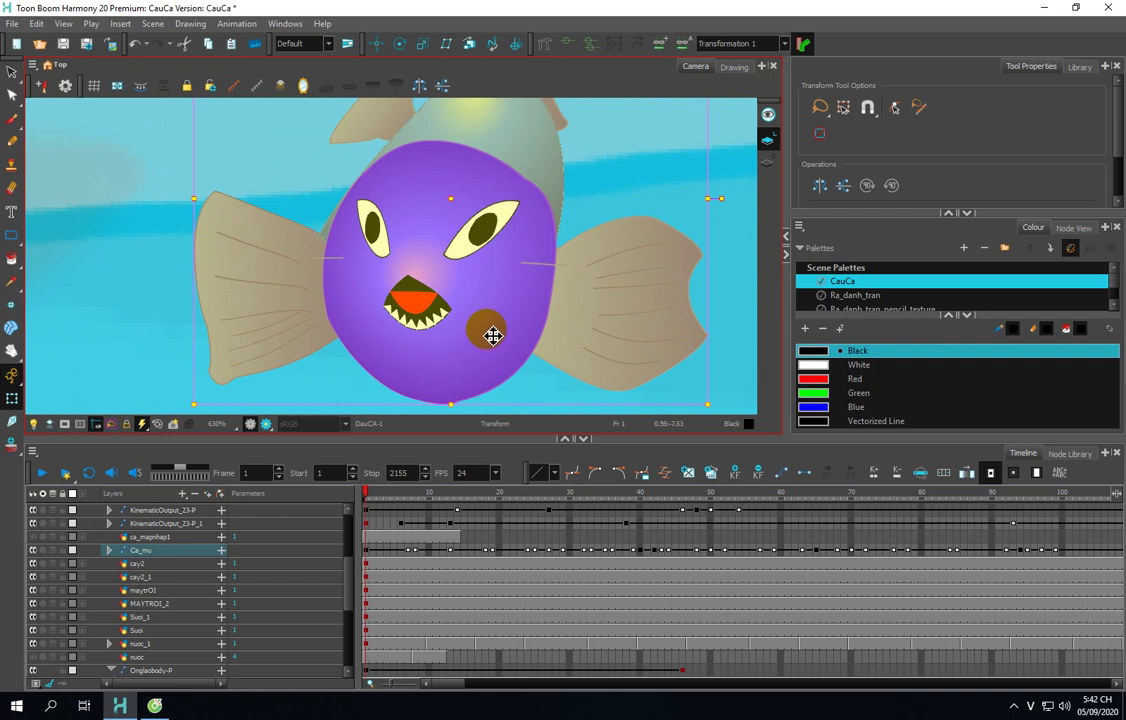
{"action": "left_click", "coordinate": [544, 44]}
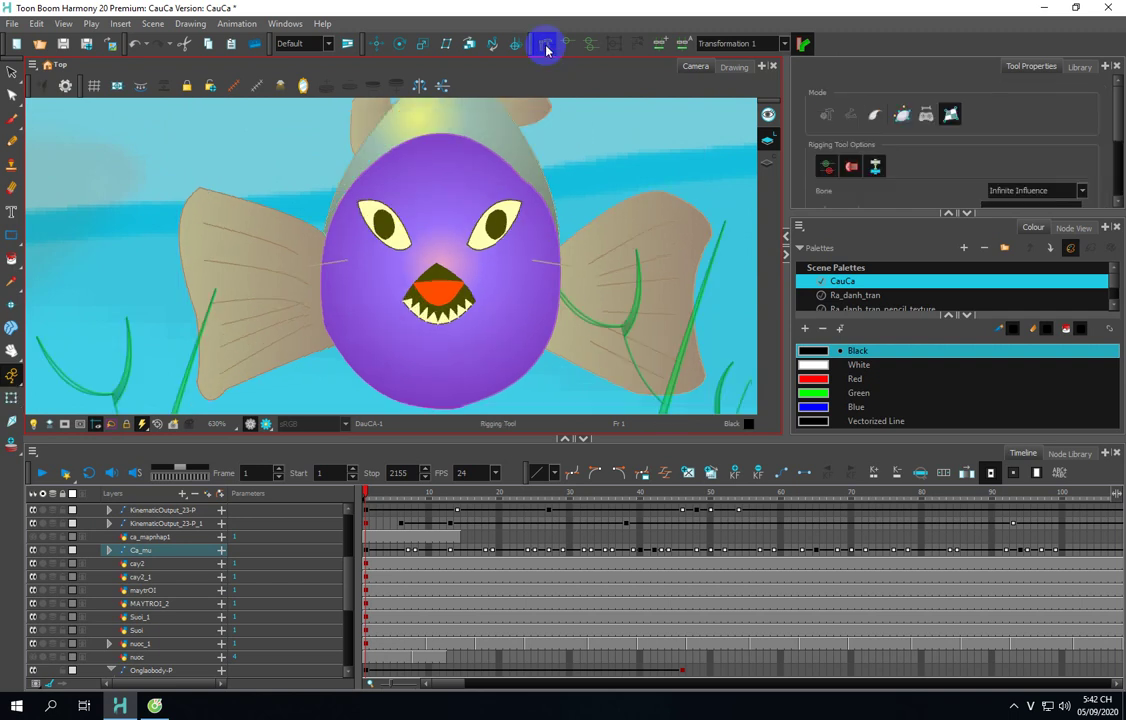
{"action": "left_click", "coordinate": [12, 399]}
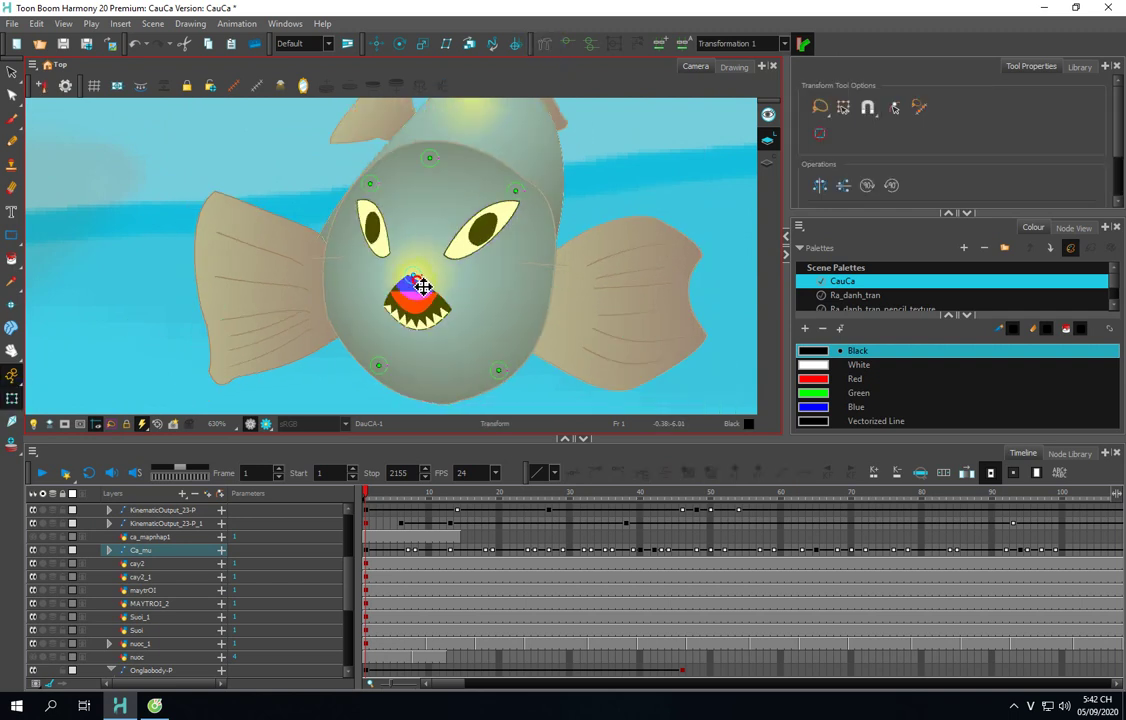
Step: Shift the fish's central face control point sideways above the mouth and reposition both pupils within the eyes
{"action": "mouse_move", "coordinate": [422, 287]}
{"action": "left_mouse_down"}
{"action": "mouse_move", "coordinate": [432, 262]}
{"action": "mouse_move", "coordinate": [466, 323]}
{"action": "mouse_move", "coordinate": [465, 270]}
{"action": "mouse_move", "coordinate": [422, 284]}
{"action": "mouse_move", "coordinate": [470, 307]}
{"action": "mouse_move", "coordinate": [470, 243]}
{"action": "mouse_move", "coordinate": [432, 259]}
{"action": "mouse_move", "coordinate": [442, 297]}
{"action": "mouse_move", "coordinate": [452, 251]}
{"action": "mouse_move", "coordinate": [435, 290]}
{"action": "mouse_move", "coordinate": [452, 271]}
{"action": "mouse_move", "coordinate": [440, 254]}
{"action": "mouse_move", "coordinate": [440, 271]}
{"action": "mouse_move", "coordinate": [461, 258]}
{"action": "mouse_move", "coordinate": [447, 244]}
{"action": "mouse_move", "coordinate": [437, 284]}
{"action": "mouse_move", "coordinate": [432, 266]}
{"action": "mouse_move", "coordinate": [440, 292]}
{"action": "left_mouse_up"}
{"action": "left_click", "coordinate": [490, 242]}
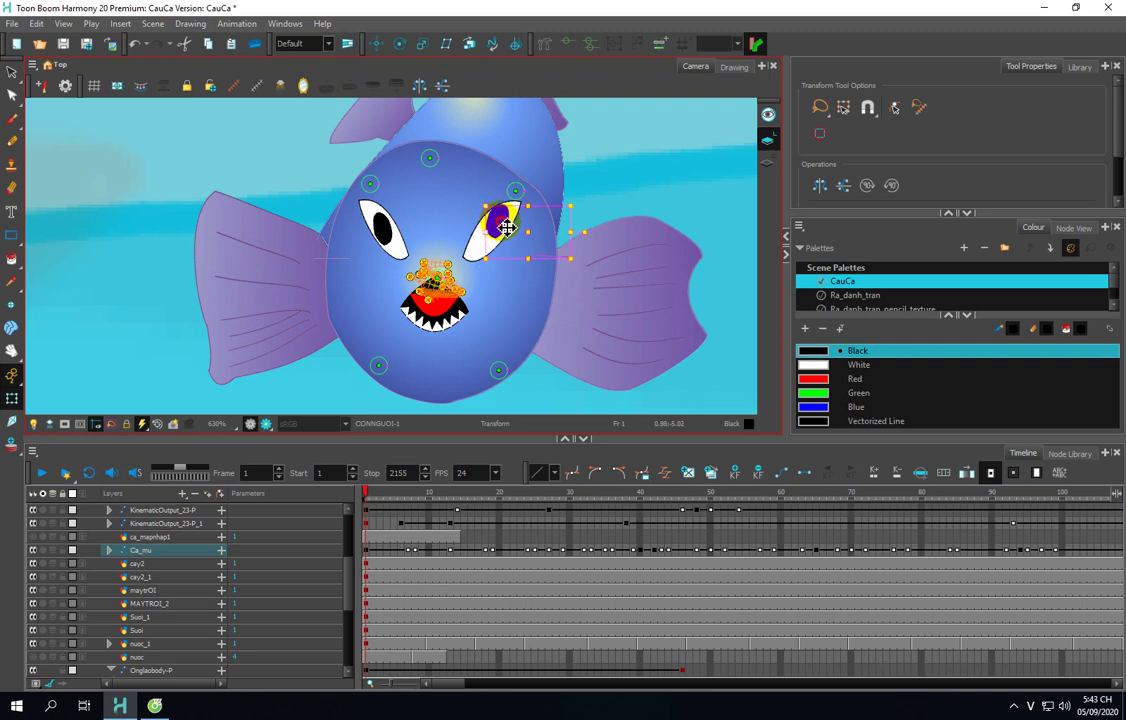
{"action": "left_click_drag", "start_coordinate": [497, 242], "coordinate": [497, 227]}
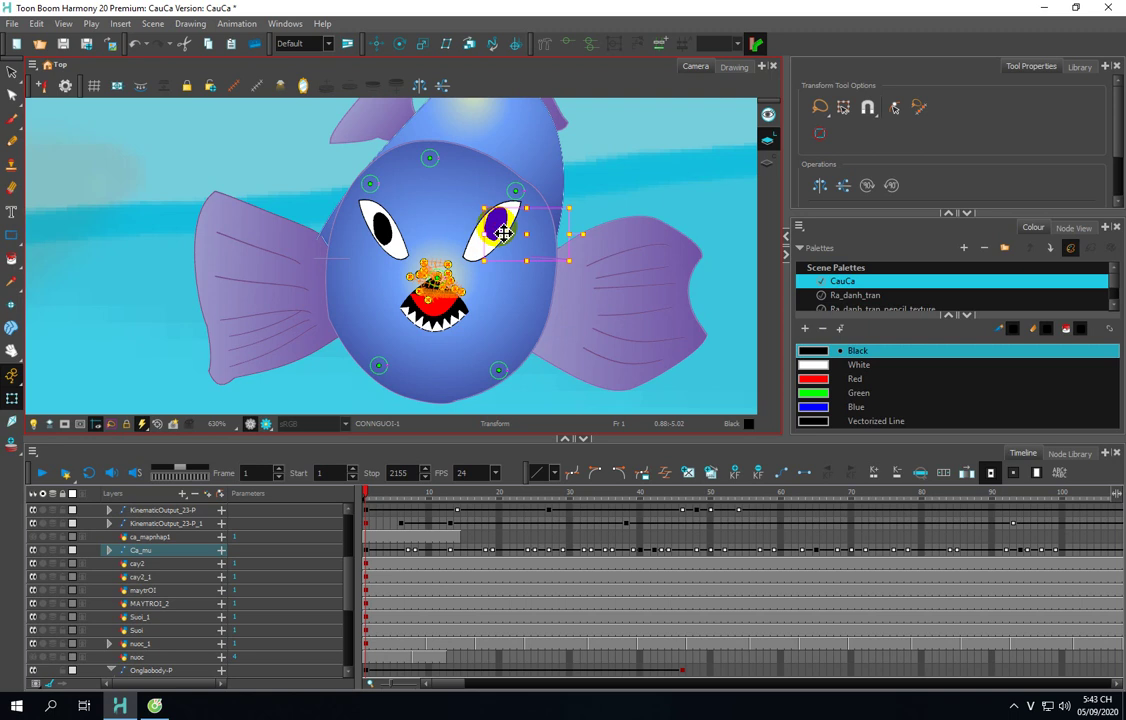
{"action": "left_click", "coordinate": [385, 238]}
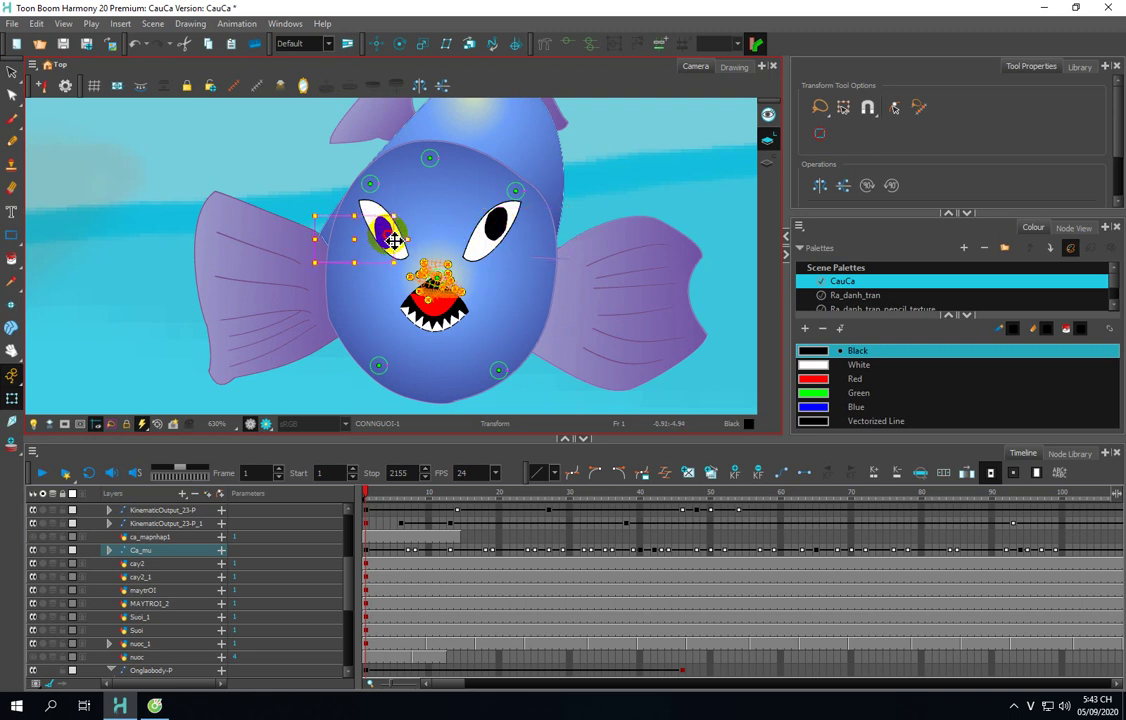
{"action": "left_click_drag", "start_coordinate": [389, 236], "coordinate": [394, 239]}
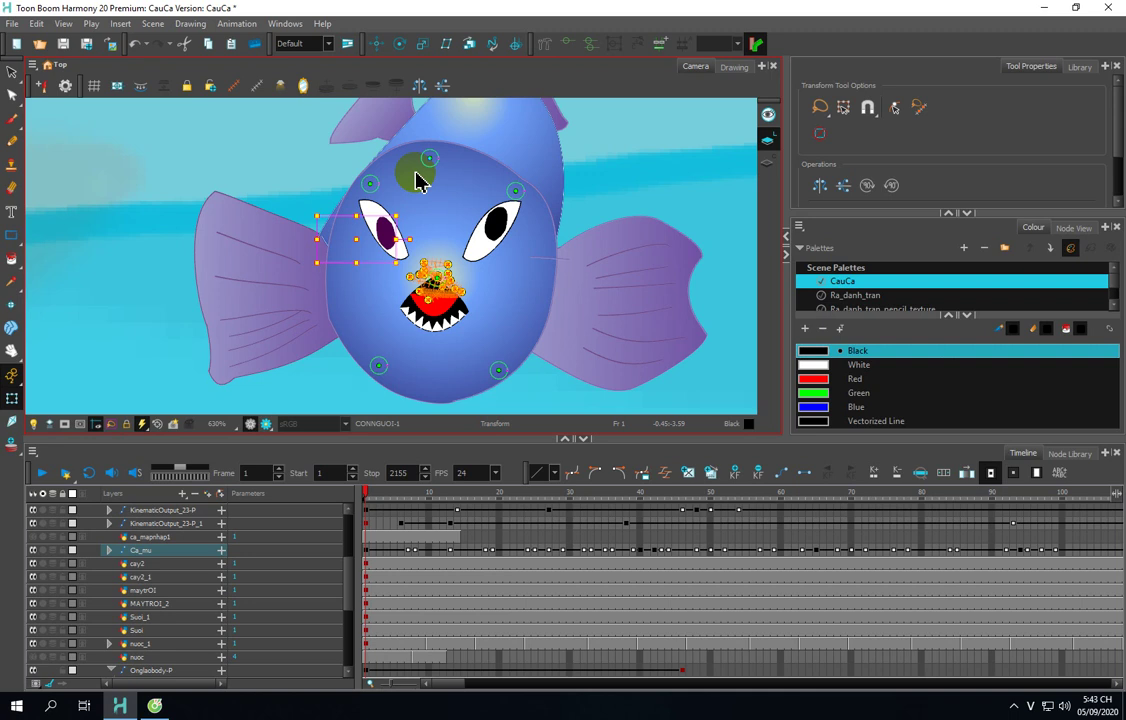
Step: Reshape the fish's forehead by moving the control point at the top of its head slightly downward
{"action": "left_click_drag", "start_coordinate": [417, 180], "coordinate": [453, 177]}
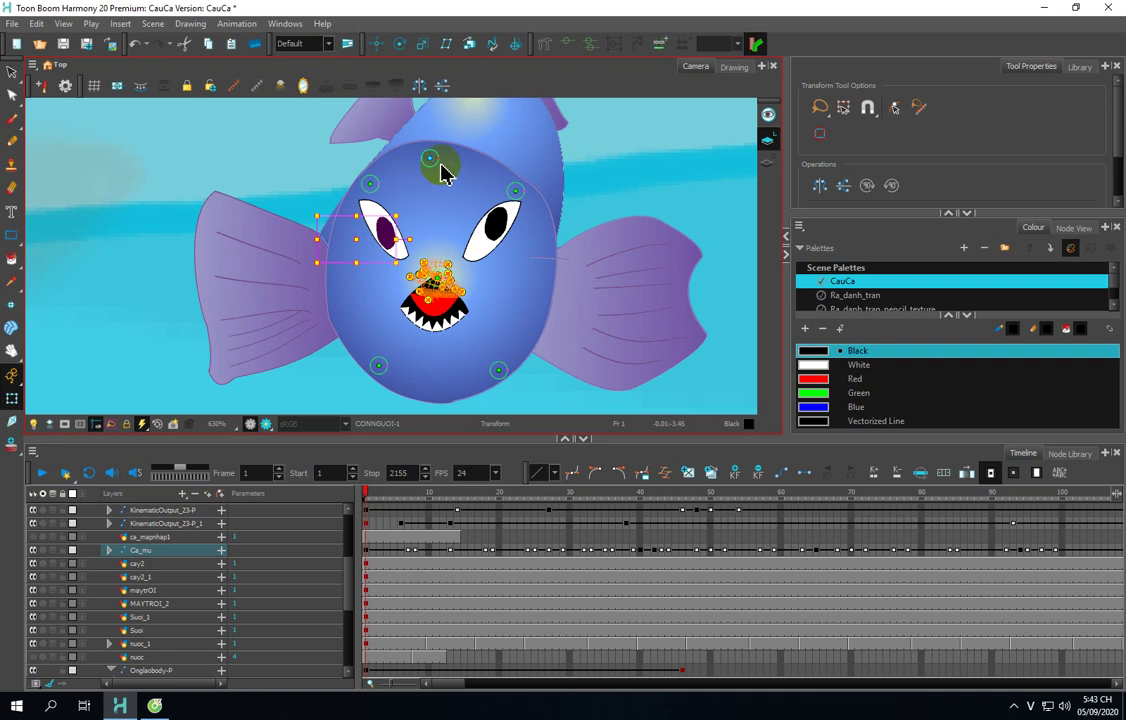
{"action": "left_click", "coordinate": [432, 166]}
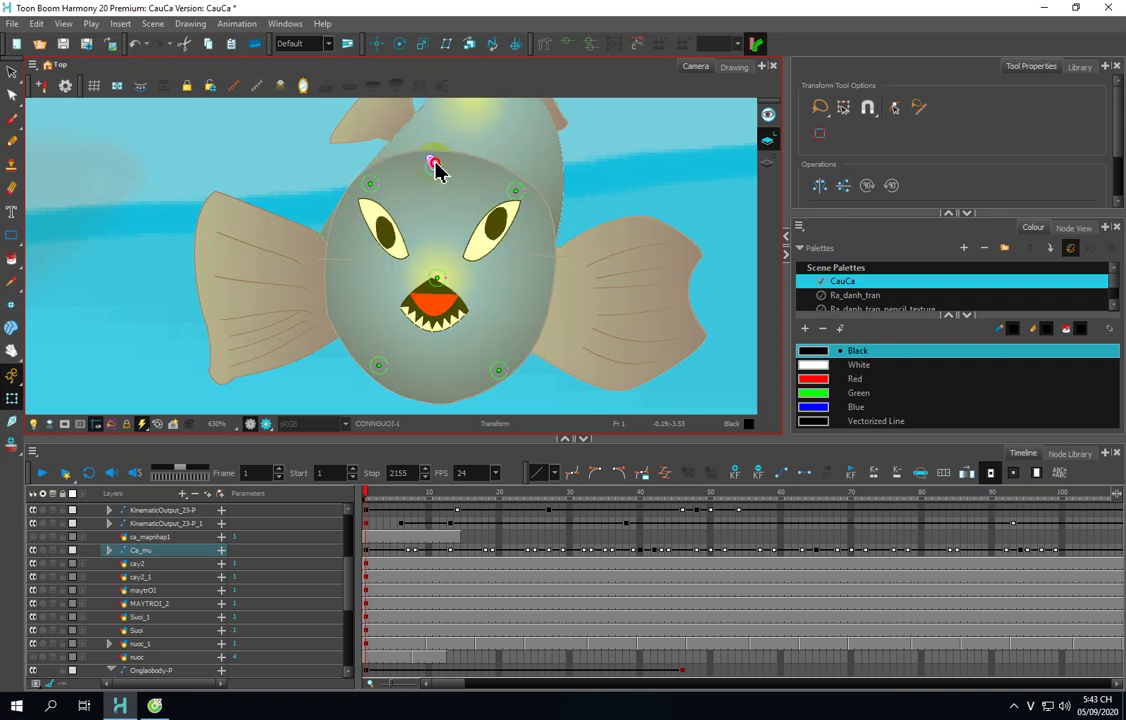
{"action": "mouse_move", "coordinate": [443, 177]}
{"action": "left_mouse_down"}
{"action": "mouse_move", "coordinate": [447, 165]}
{"action": "mouse_move", "coordinate": [433, 165]}
{"action": "mouse_move", "coordinate": [444, 169]}
{"action": "mouse_move", "coordinate": [430, 176]}
{"action": "mouse_move", "coordinate": [447, 170]}
{"action": "mouse_move", "coordinate": [430, 173]}
{"action": "mouse_move", "coordinate": [435, 181]}
{"action": "mouse_move", "coordinate": [445, 168]}
{"action": "mouse_move", "coordinate": [426, 171]}
{"action": "left_mouse_up"}
Step: Play back the animation and watch the fisherman, seaweed, sharks and small fish across the whole fishing scene
{"action": "left_click_drag", "start_coordinate": [463, 228], "coordinate": [610, 310]}
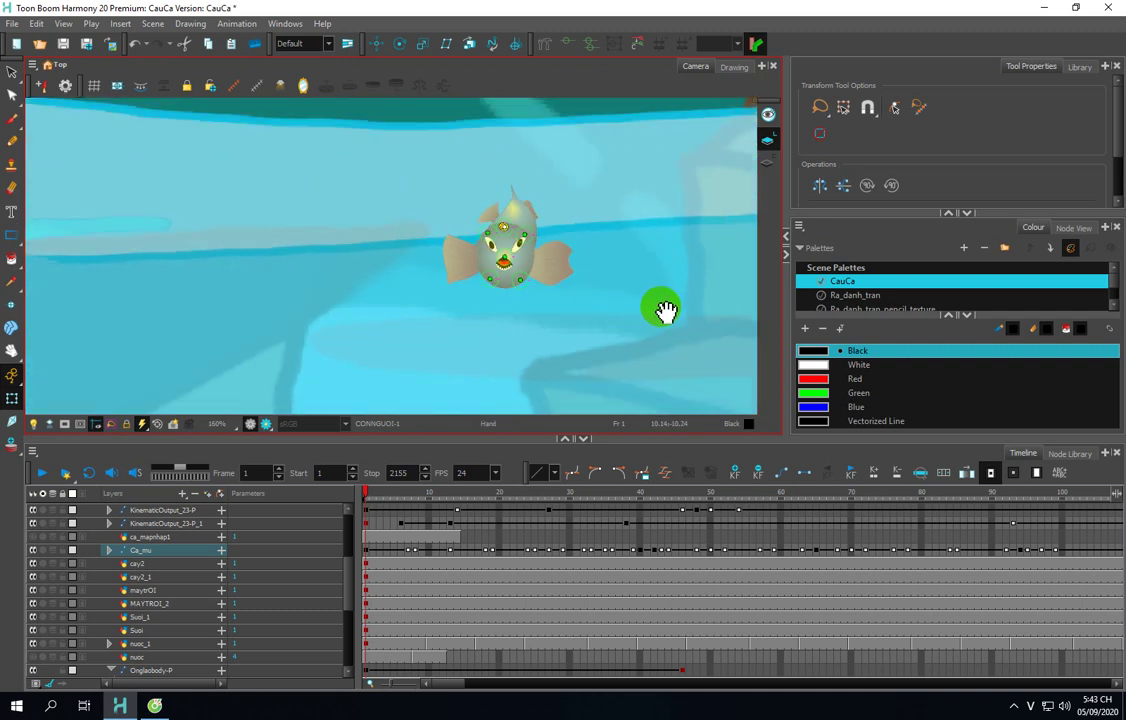
{"action": "scroll", "coordinate": [641, 284], "scroll_direction": "down", "scroll_amount": 4}
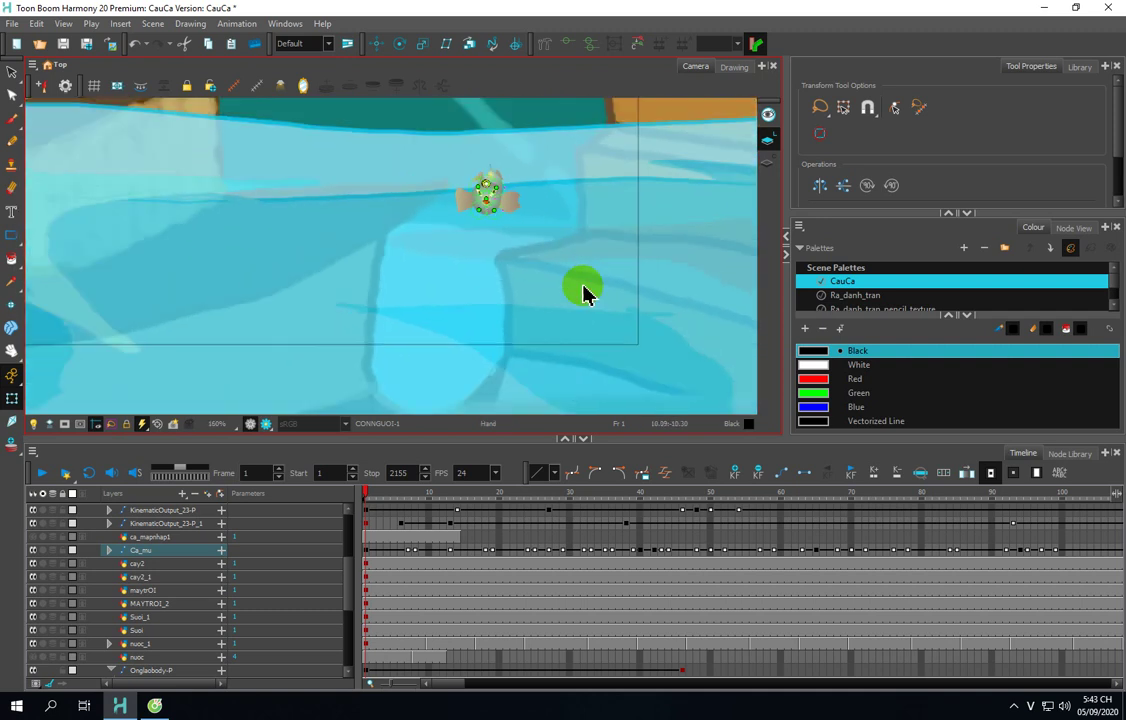
{"action": "scroll", "coordinate": [587, 292], "scroll_direction": "down", "scroll_amount": 6}
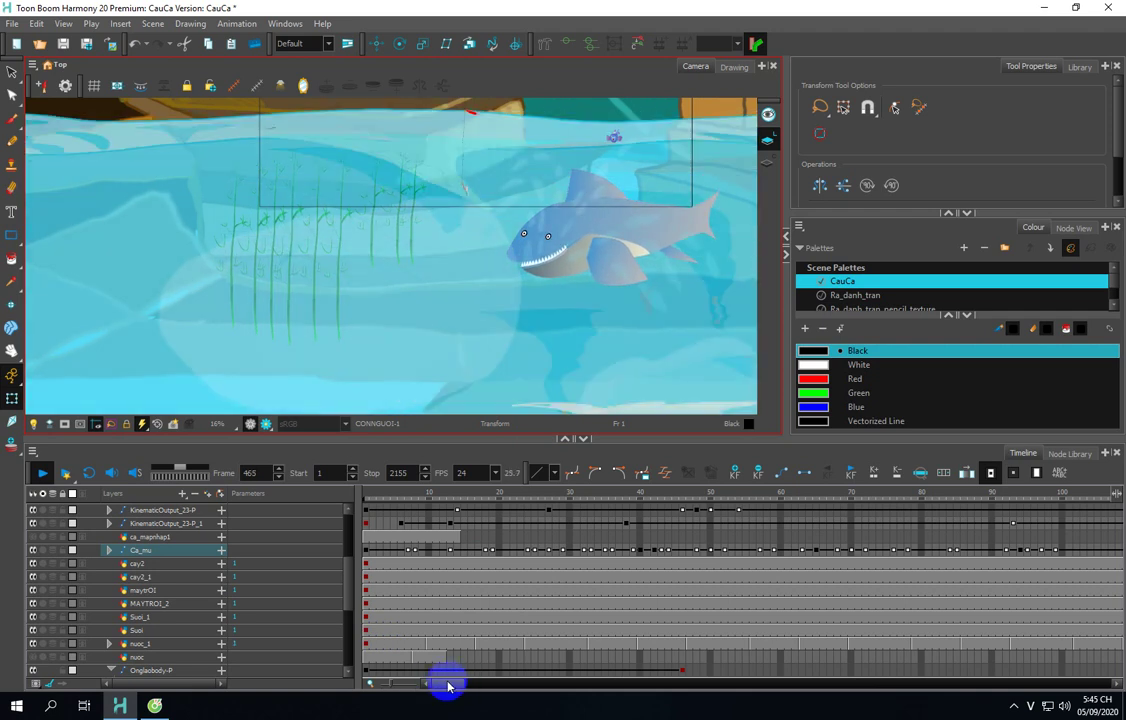
{"action": "left_click_drag", "start_coordinate": [464, 684], "coordinate": [420, 687]}
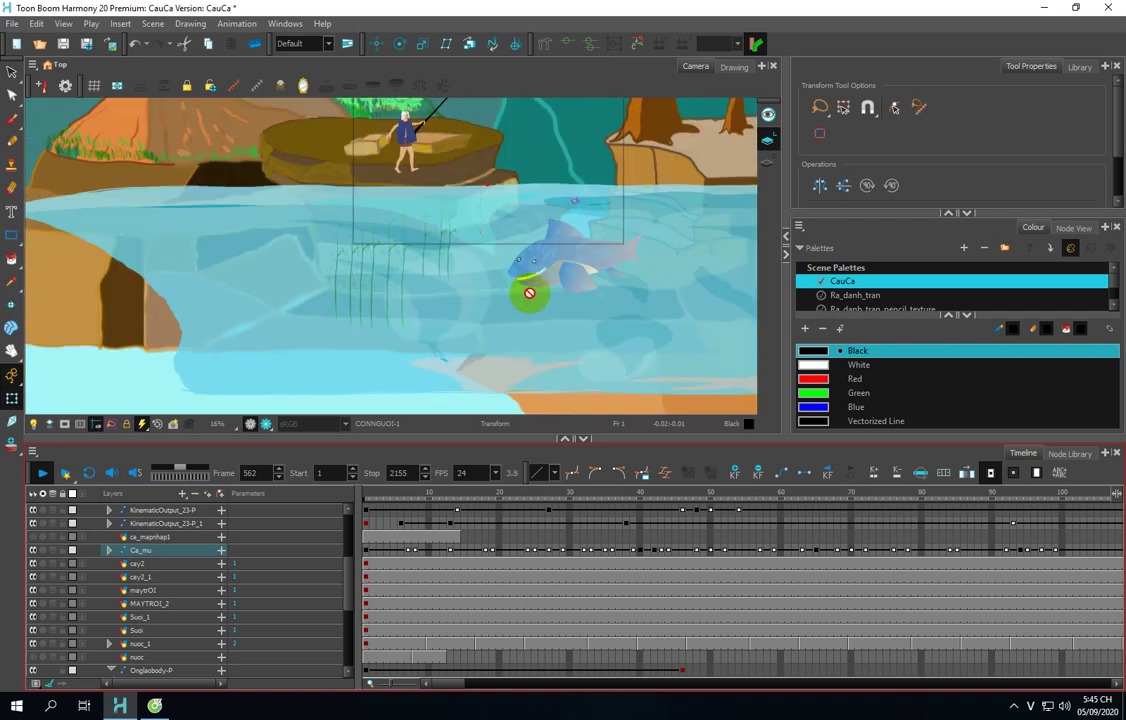
{"action": "left_click", "coordinate": [12, 72]}
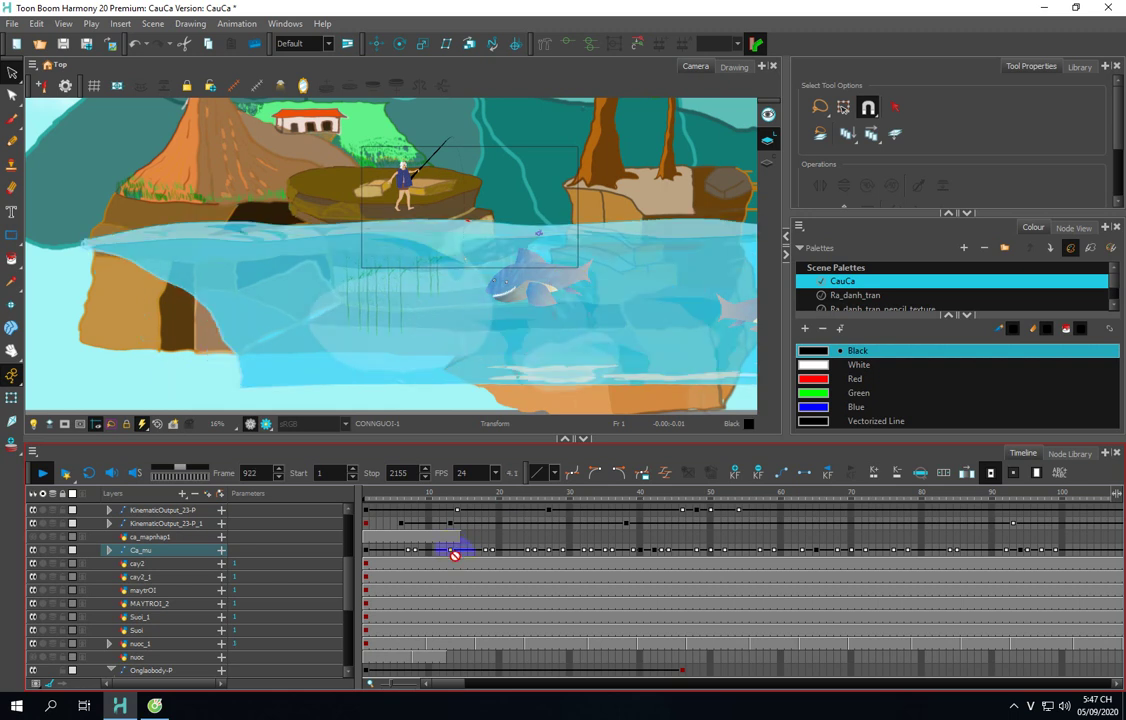
{"action": "left_click", "coordinate": [1012, 705]}
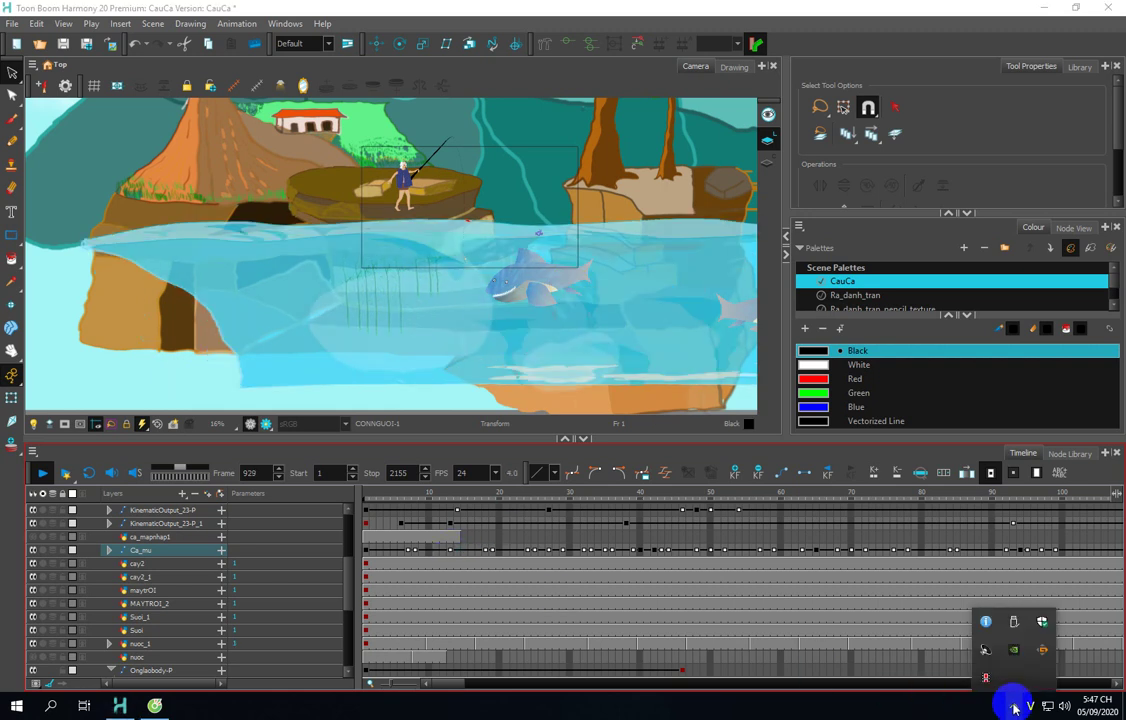